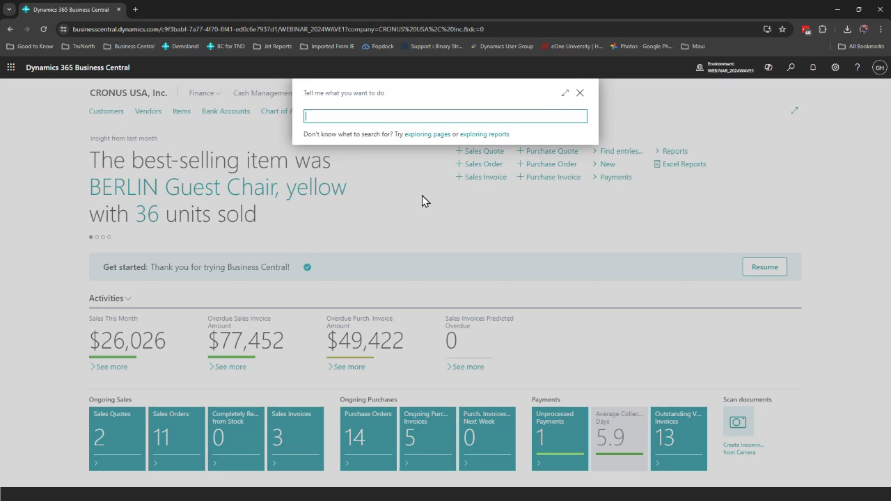
- Find the Purchase Invoices list by searching for "urch inv", open it, and return to the home page
{"action": "type", "text": "urch"}
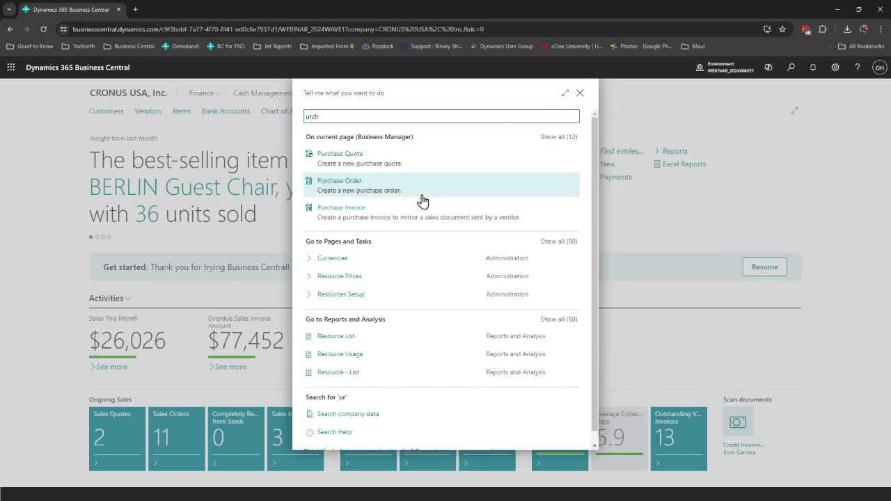
{"action": "type", "text": " inv"}
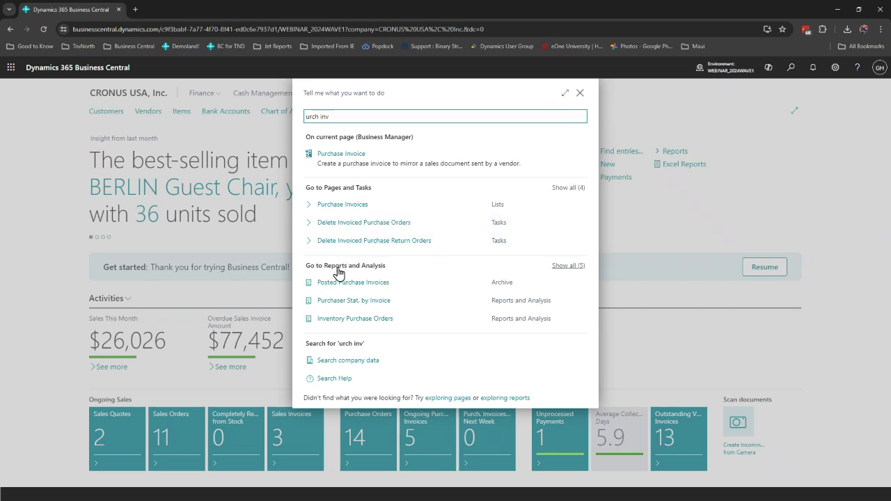
{"action": "left_click", "coordinate": [343, 205]}
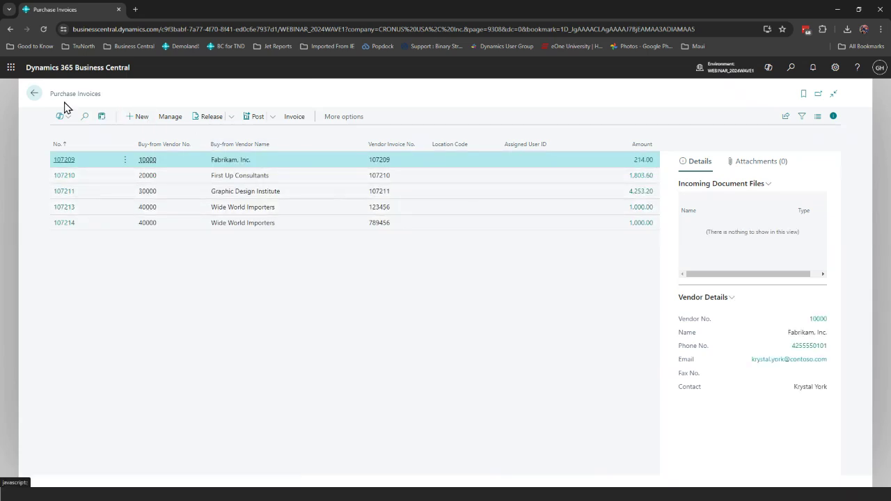
{"action": "left_click", "coordinate": [31, 95]}
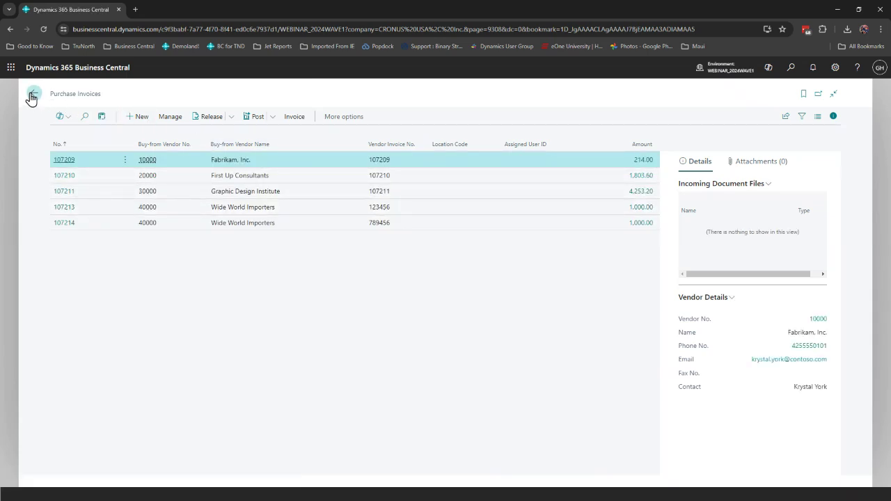
- Search the company data for document number 103196
{"action": "left_click", "coordinate": [791, 70]}
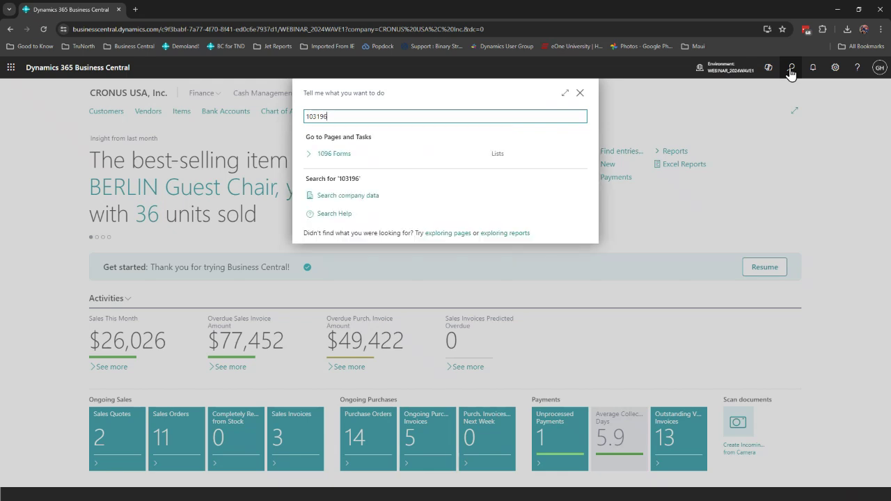
{"action": "key", "text": "Down"}
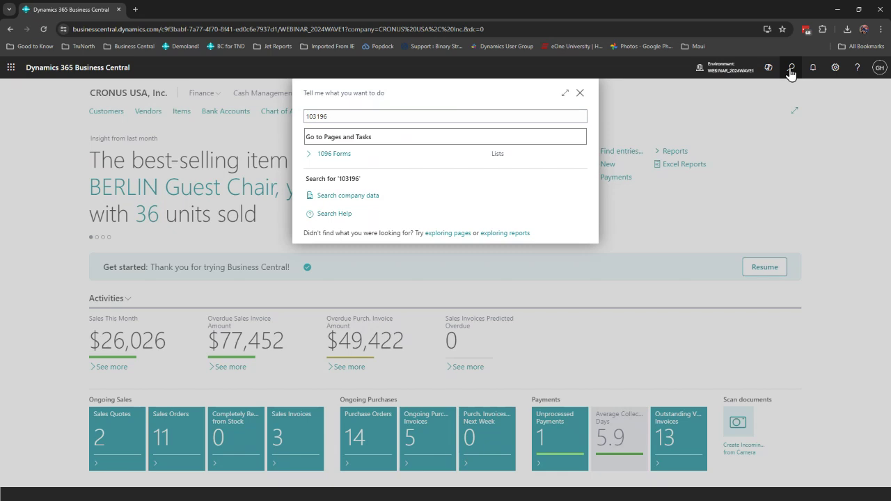
{"action": "left_click", "coordinate": [331, 117]}
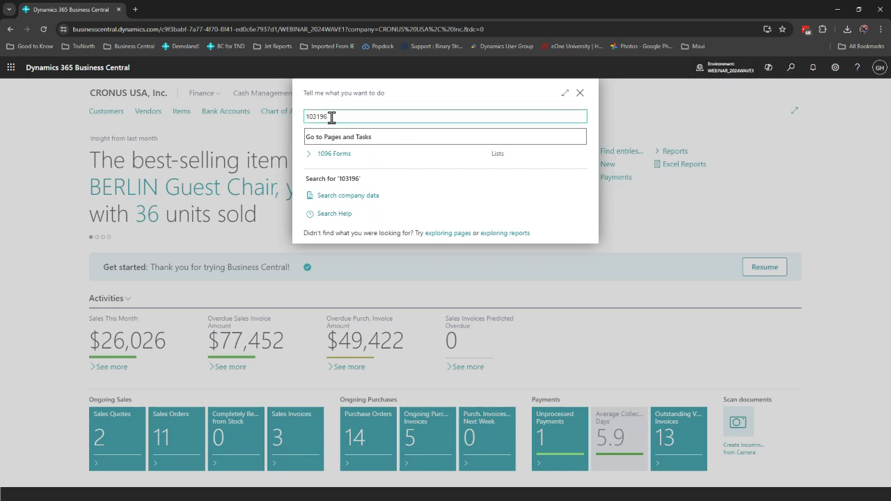
{"action": "double_click", "coordinate": [331, 117]}
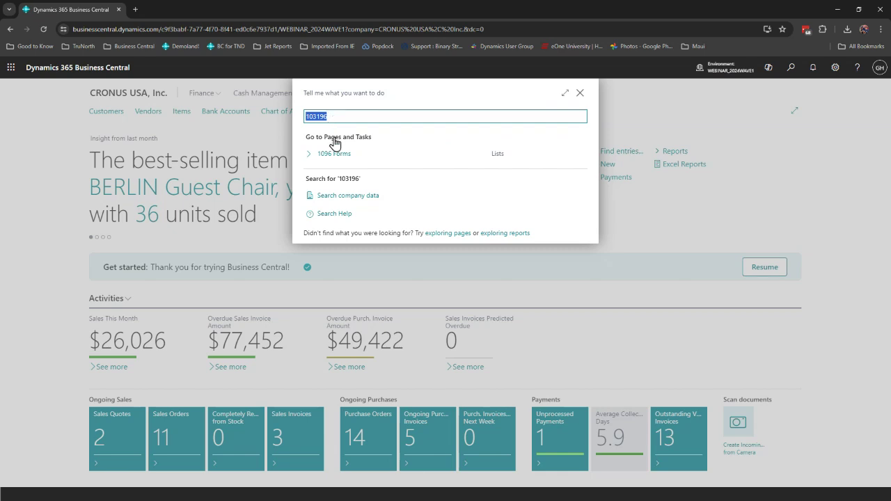
{"action": "left_click", "coordinate": [330, 198]}
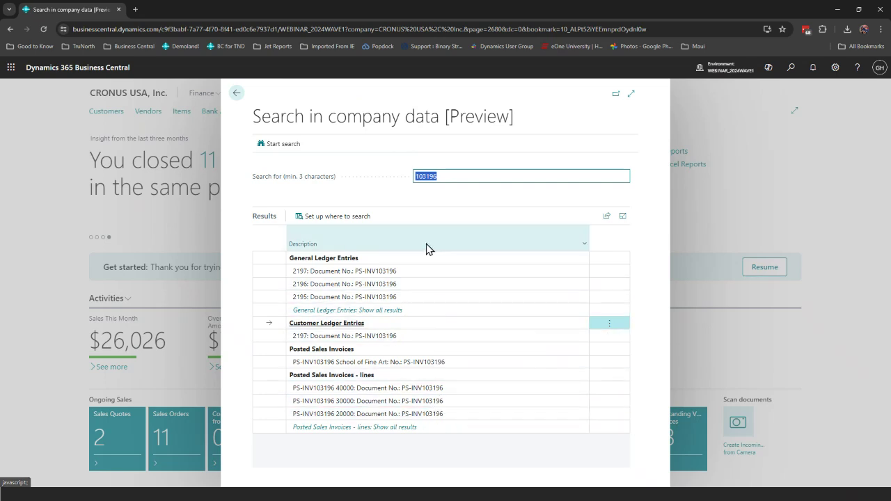
- Search the company data for "Publish" and close the search page
{"action": "left_click_drag", "start_coordinate": [451, 175], "coordinate": [412, 174]}
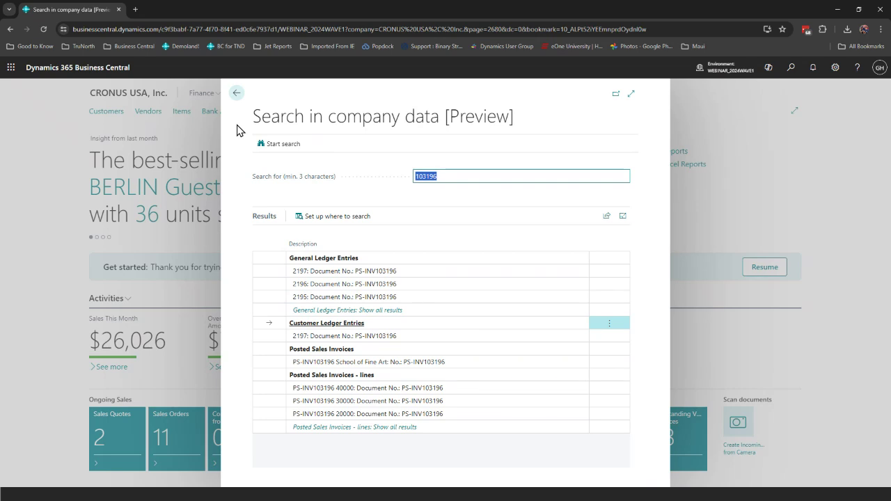
{"action": "type", "text": "Publish"}
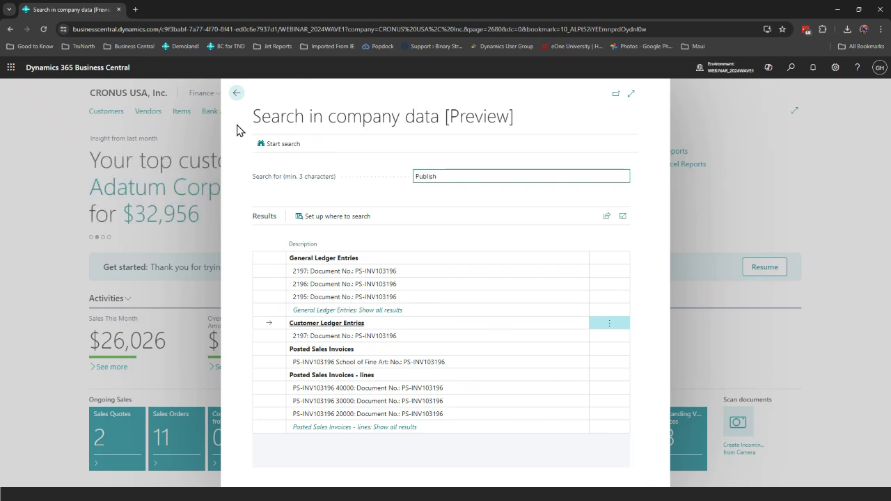
{"action": "key", "text": "Return"}
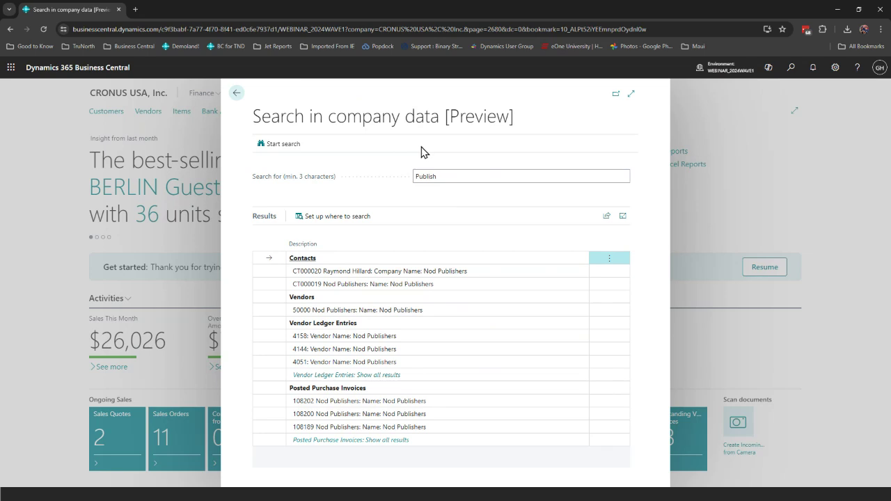
{"action": "left_click", "coordinate": [236, 97]}
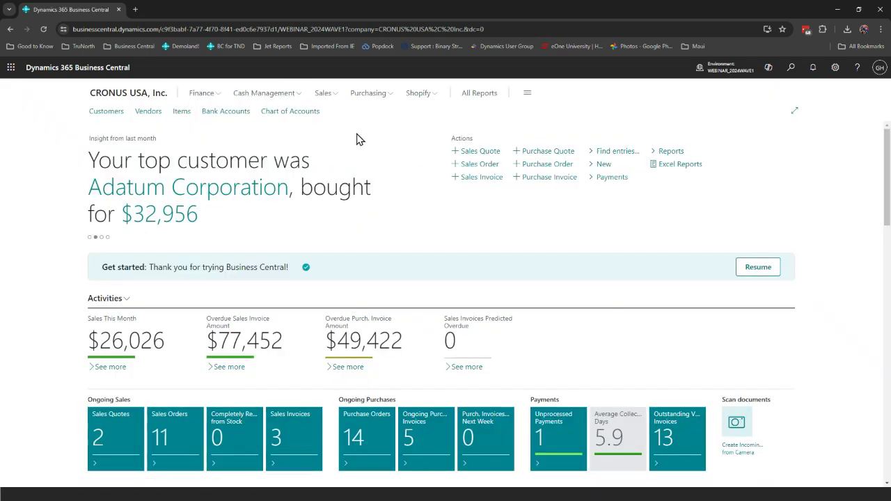
- Find the Vendor Ledger Entries list by searching for "vendor ledg ent", open it, and look through its amount and due date columns
{"action": "left_click", "coordinate": [791, 72]}
{"action": "type", "text": "vendor"}
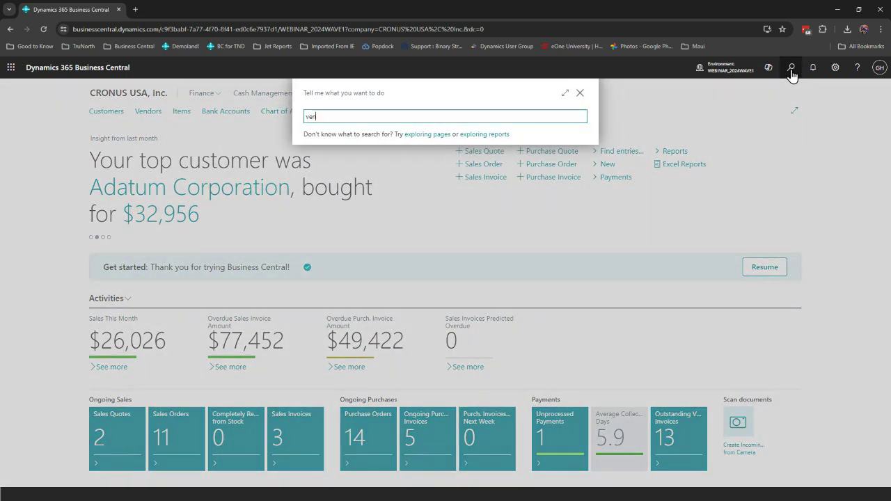
{"action": "type", "text": " ledg"}
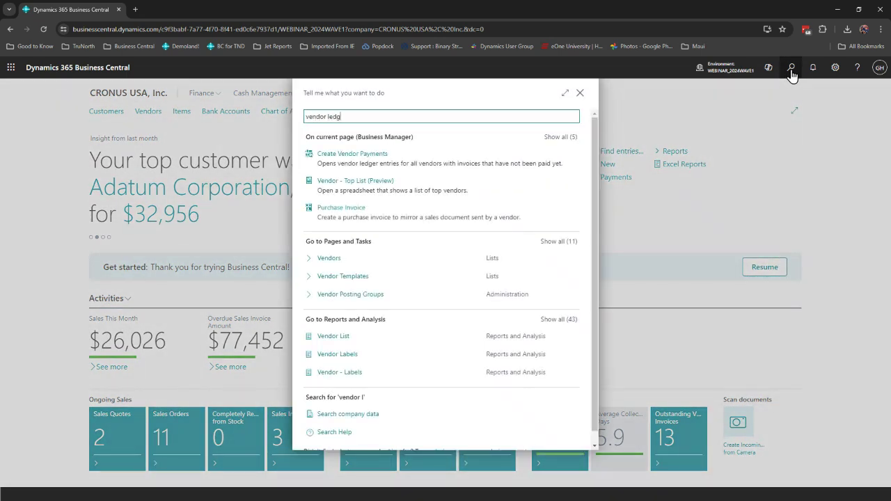
{"action": "type", "text": " ent"}
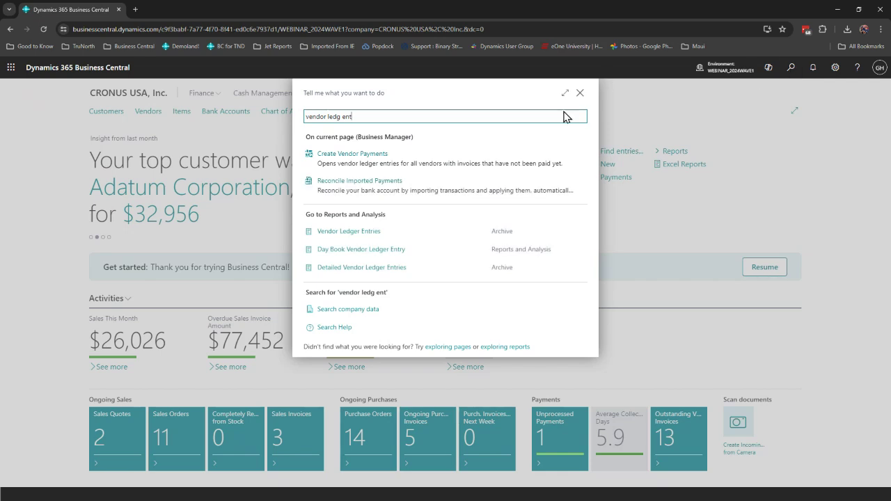
{"action": "left_click", "coordinate": [348, 231]}
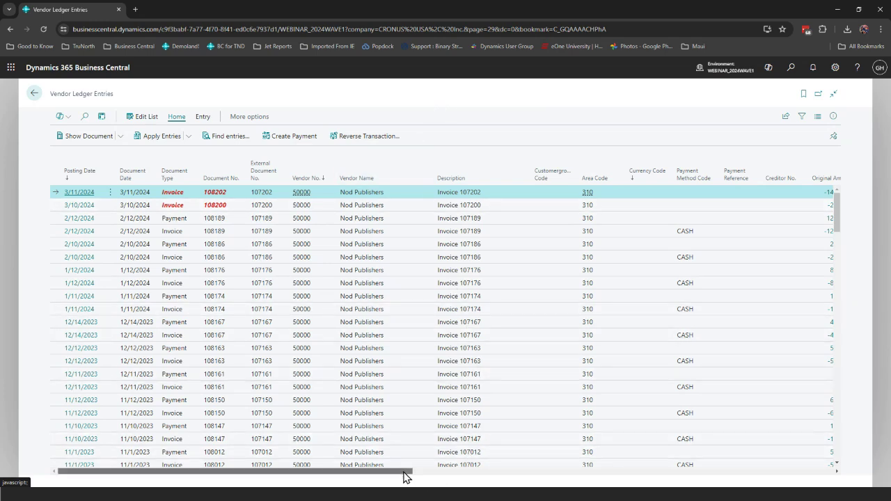
{"action": "left_click_drag", "start_coordinate": [432, 476], "coordinate": [614, 484]}
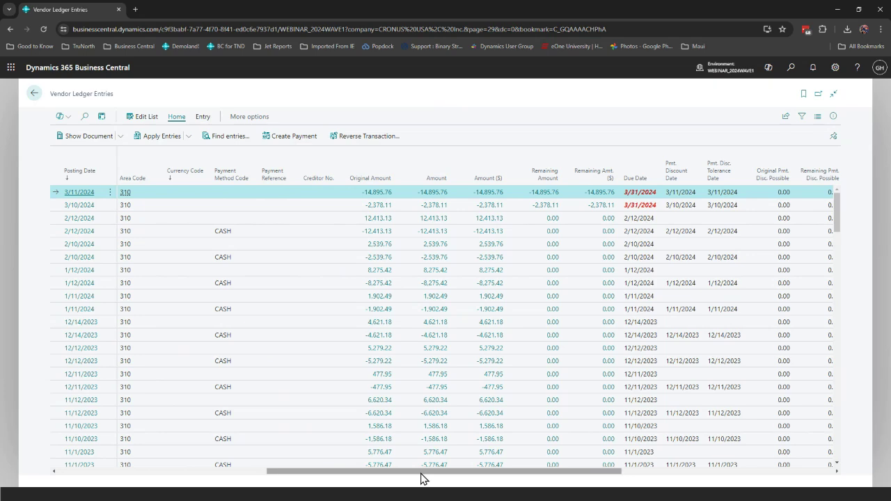
{"action": "left_click_drag", "start_coordinate": [433, 478], "coordinate": [362, 477]}
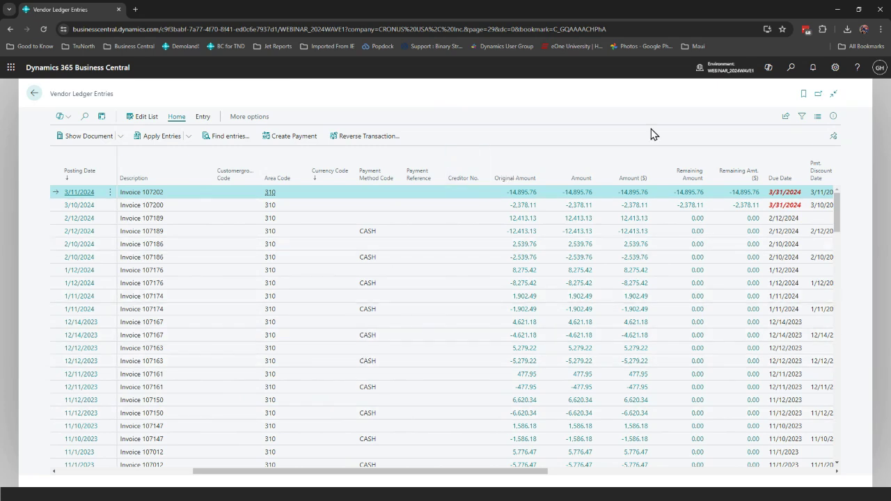
- Start personalizing the Vendor Ledger Entries page and hide the Creditor No. and Currency Code columns
{"action": "left_click", "coordinate": [835, 68]}
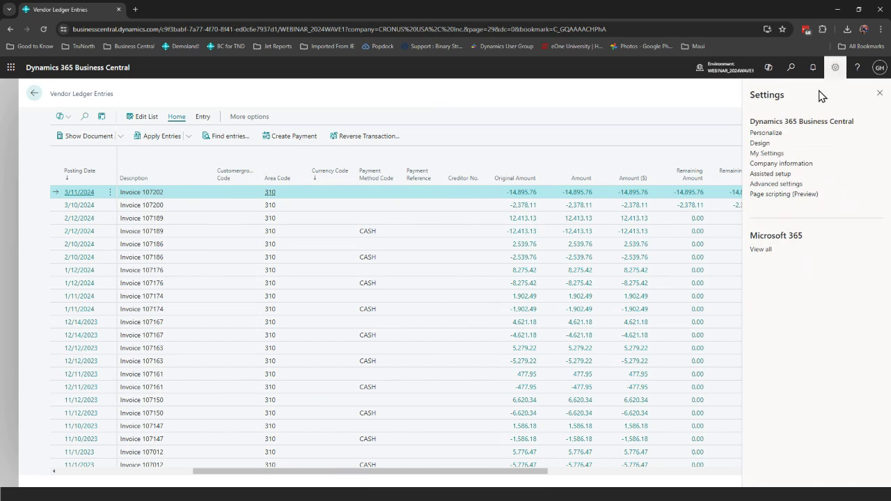
{"action": "left_click", "coordinate": [768, 133]}
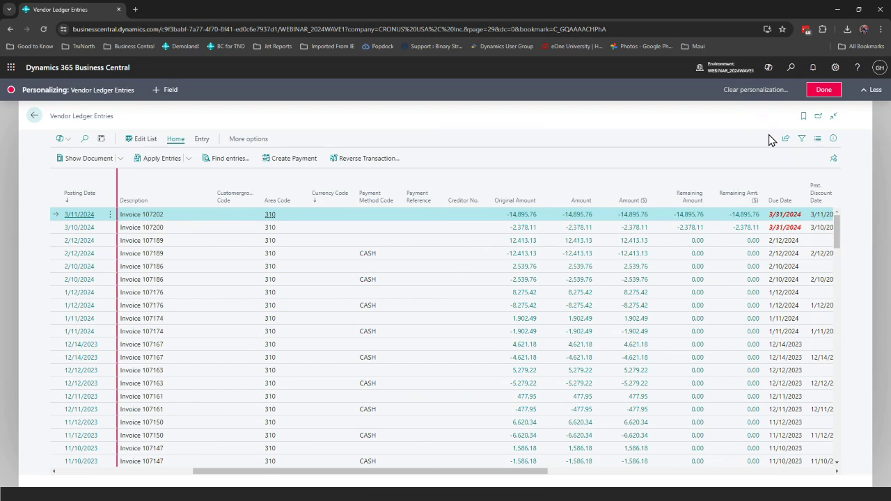
{"action": "mouse_move", "coordinate": [703, 189]}
{"action": "left_mouse_down"}
{"action": "mouse_move", "coordinate": [483, 207]}
{"action": "mouse_move", "coordinate": [486, 181]}
{"action": "left_mouse_up"}
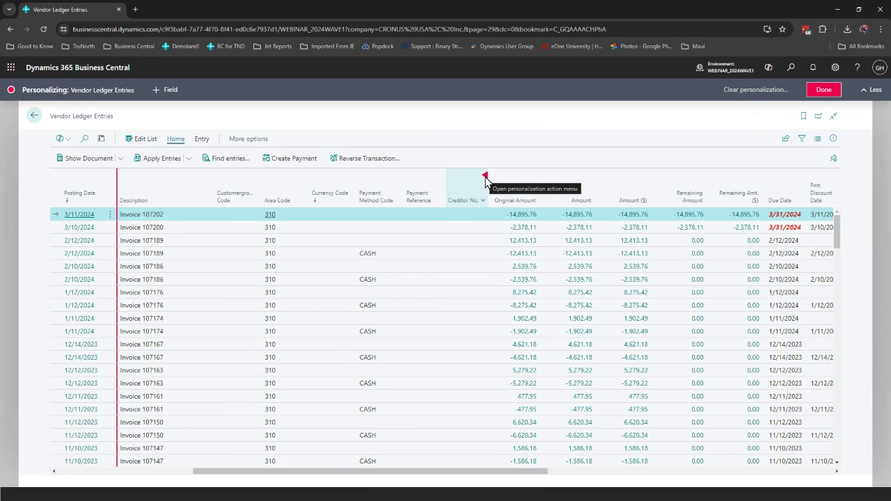
{"action": "left_click", "coordinate": [485, 177]}
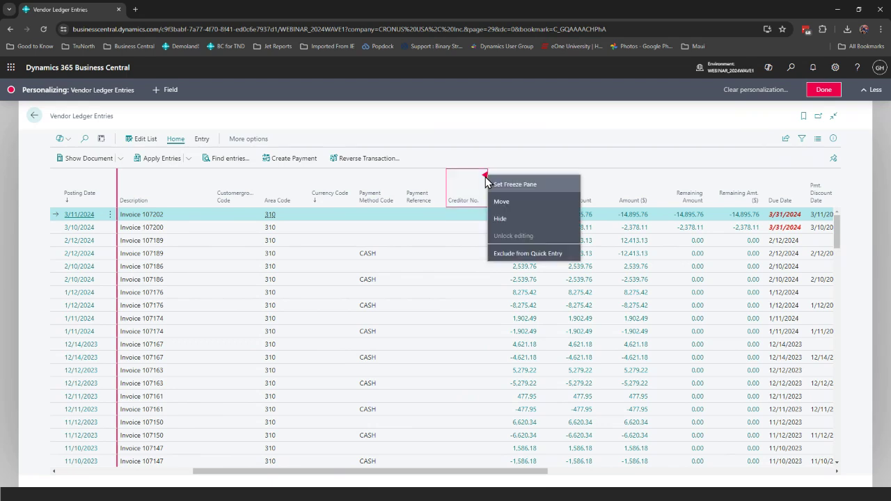
{"action": "left_click", "coordinate": [498, 220]}
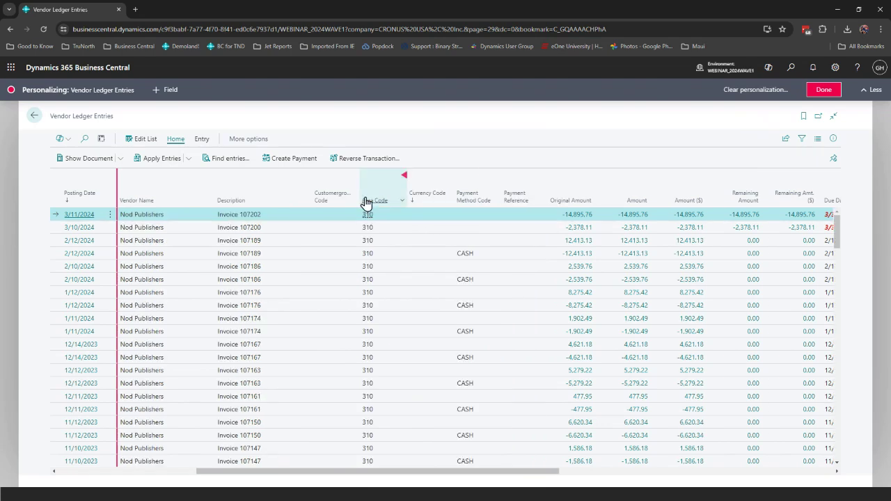
{"action": "left_click", "coordinate": [452, 176]}
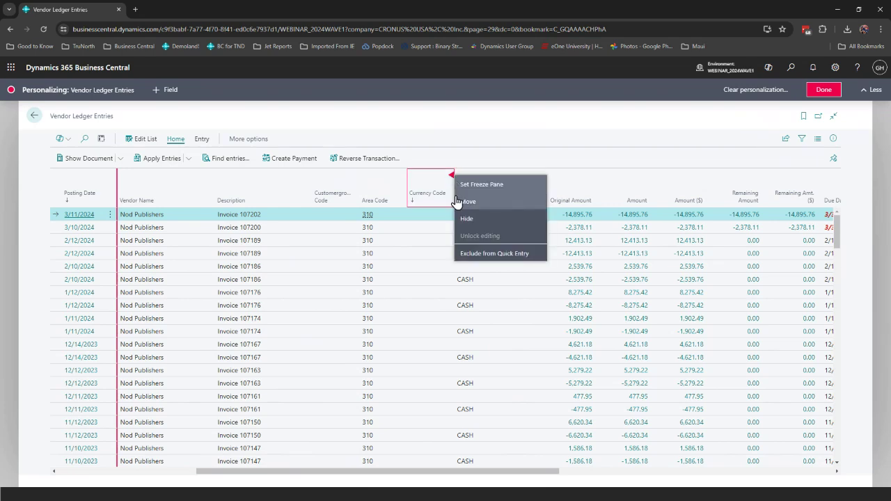
{"action": "left_click", "coordinate": [465, 220]}
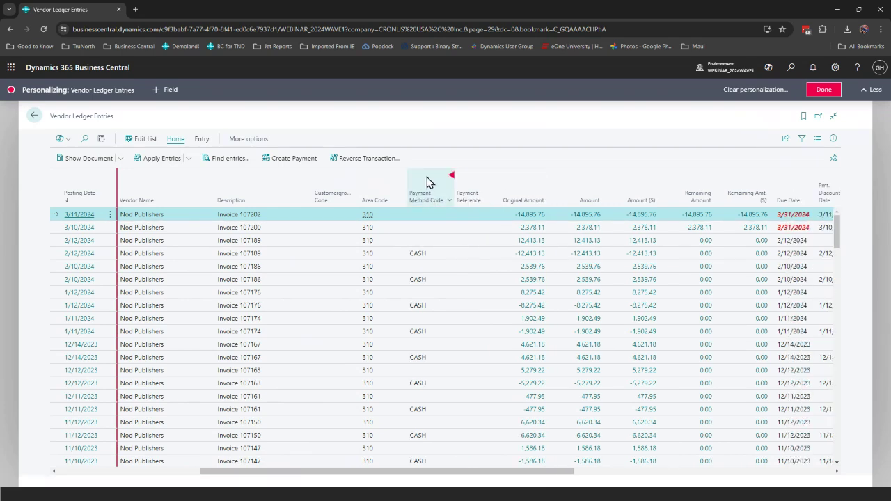
- Move the Payment Method Code column directly after Description, and hide the Amount and Remaining Amount columns
{"action": "left_click_drag", "start_coordinate": [428, 181], "coordinate": [307, 184]}
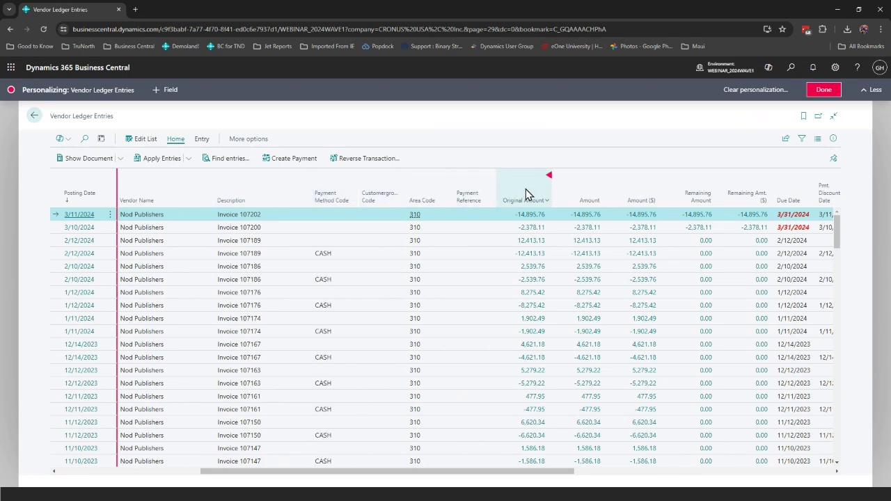
{"action": "left_click", "coordinate": [604, 175]}
{"action": "left_click", "coordinate": [620, 218]}
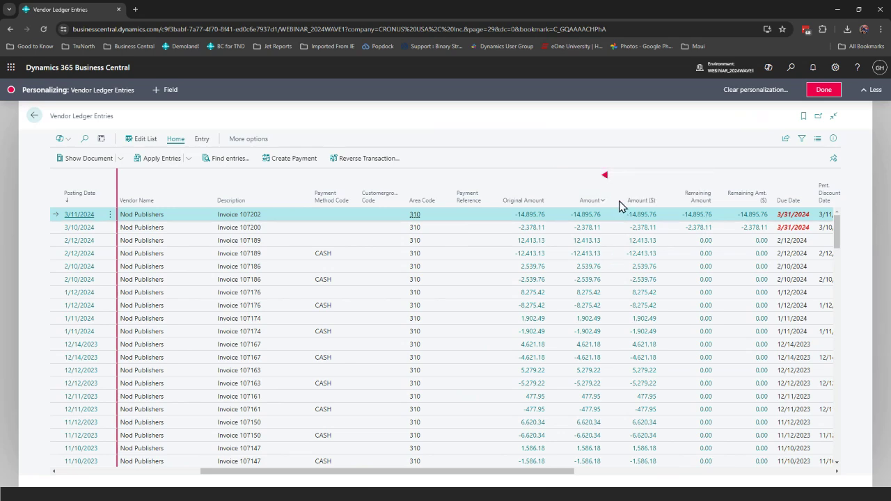
{"action": "left_click", "coordinate": [660, 176]}
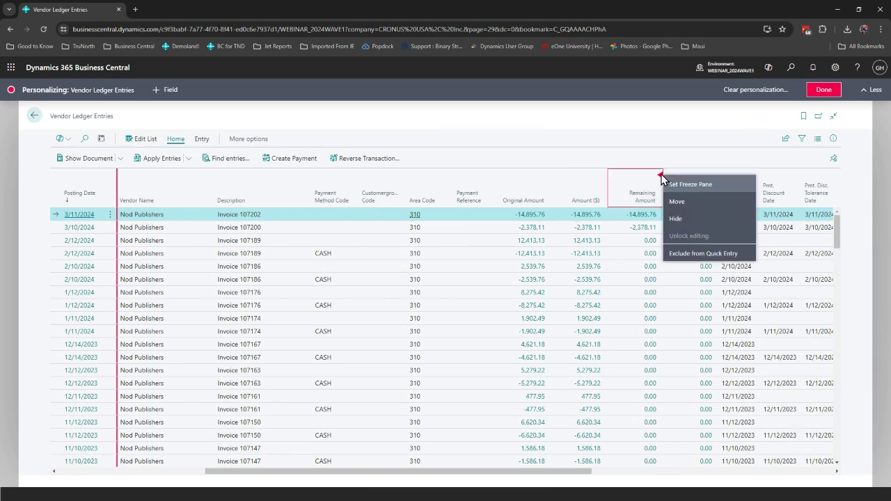
{"action": "left_click", "coordinate": [670, 219]}
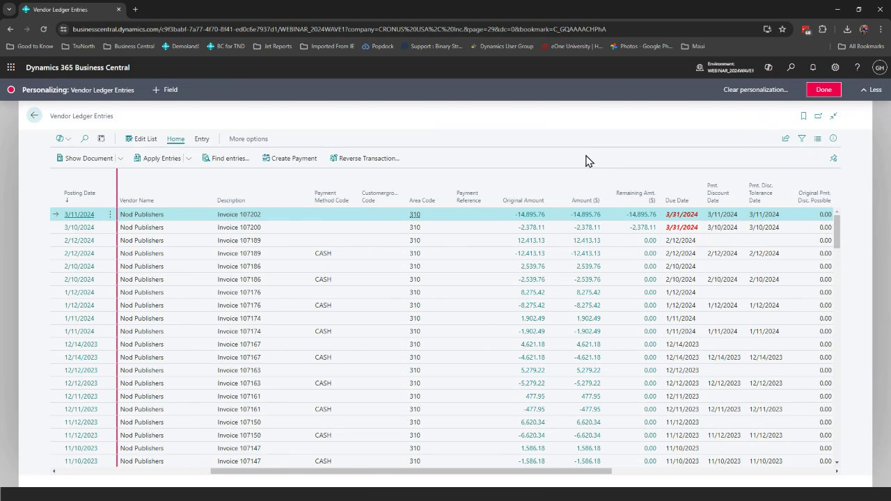
- Browse the recommended fields available to add to the page, finish personalizing, and check the resulting column layout
{"action": "left_click", "coordinate": [170, 90]}
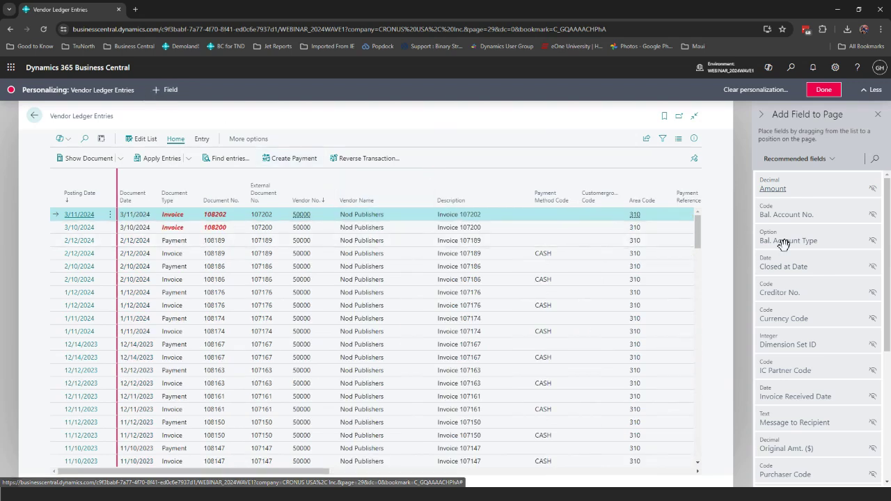
{"action": "scroll", "coordinate": [841, 328], "scroll_direction": "down", "scroll_amount": 3}
{"action": "scroll", "coordinate": [845, 343], "scroll_direction": "down", "scroll_amount": 4}
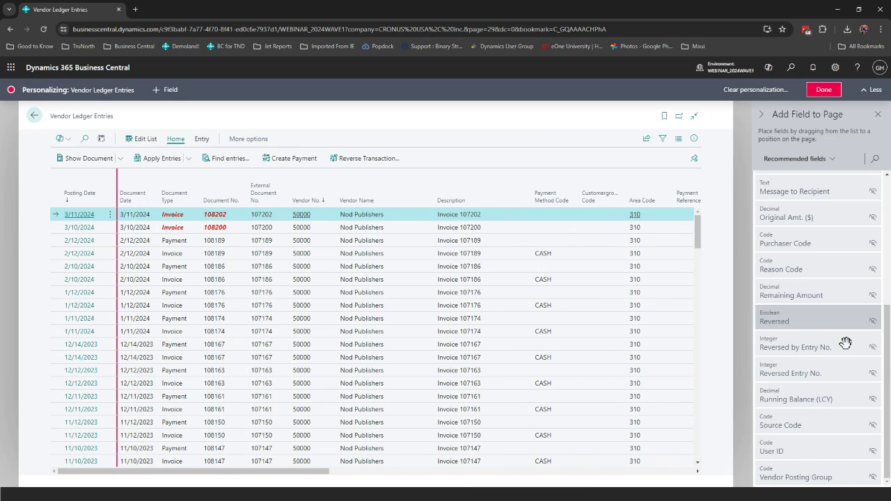
{"action": "scroll", "coordinate": [845, 343], "scroll_direction": "up", "scroll_amount": 6}
{"action": "scroll", "coordinate": [845, 343], "scroll_direction": "up", "scroll_amount": 1}
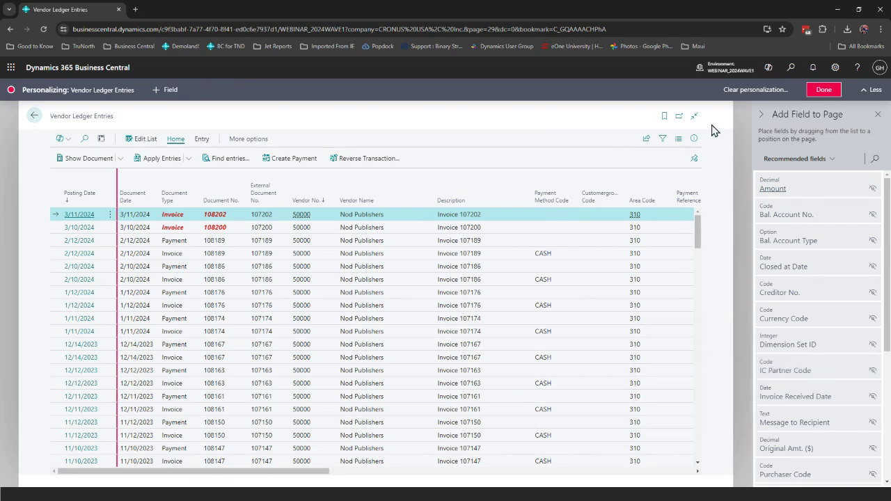
{"action": "left_click", "coordinate": [824, 91]}
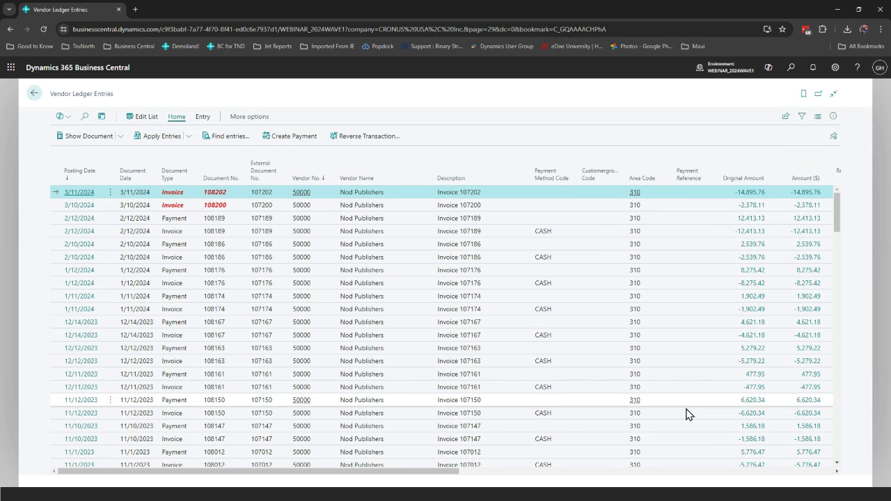
{"action": "left_click_drag", "start_coordinate": [433, 477], "coordinate": [467, 476]}
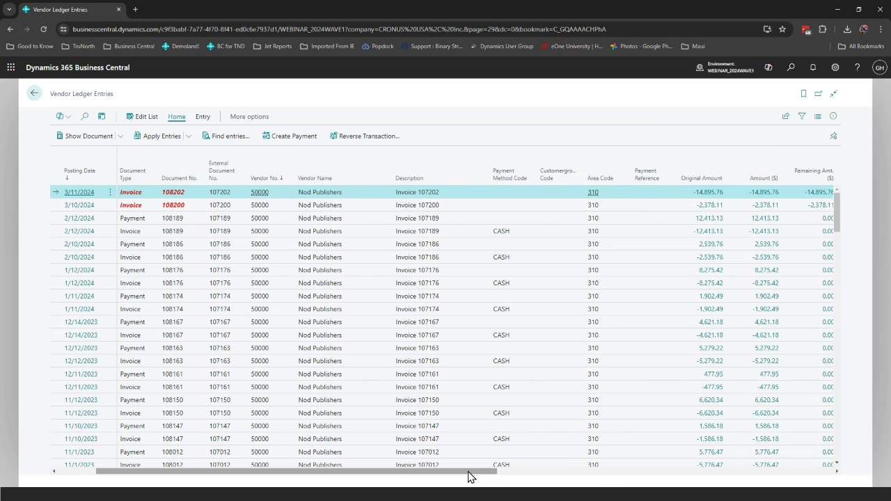
- Leave Vendor Ledger Entries, open the Customers list to review its columns, and return to the CRONUS USA home page
{"action": "left_click", "coordinate": [33, 93]}
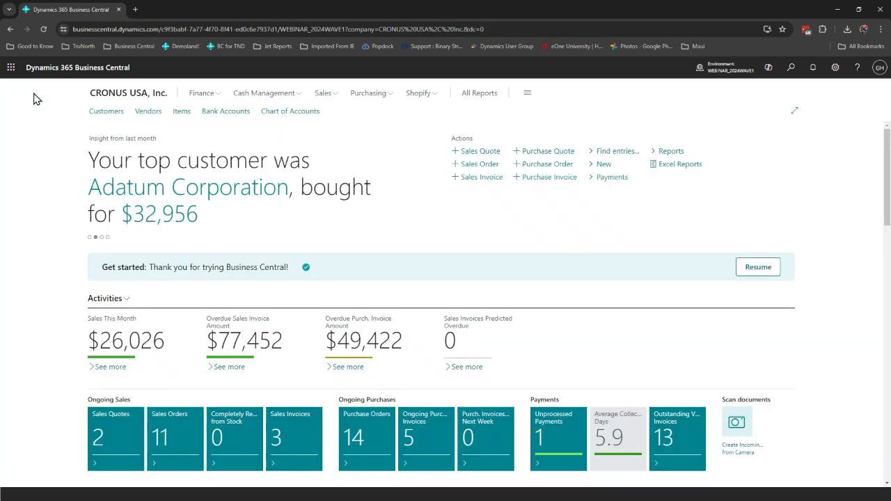
{"action": "left_click", "coordinate": [105, 113]}
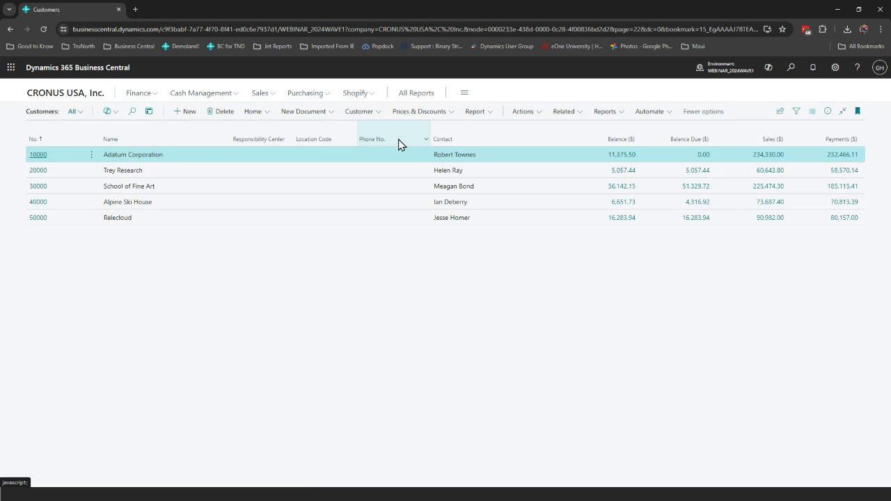
{"action": "mouse_move", "coordinate": [398, 139]}
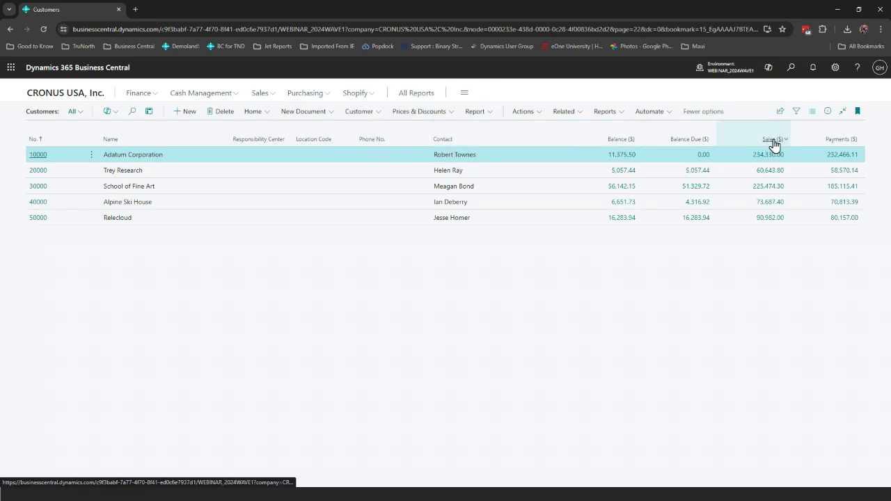
{"action": "mouse_move", "coordinate": [769, 143]}
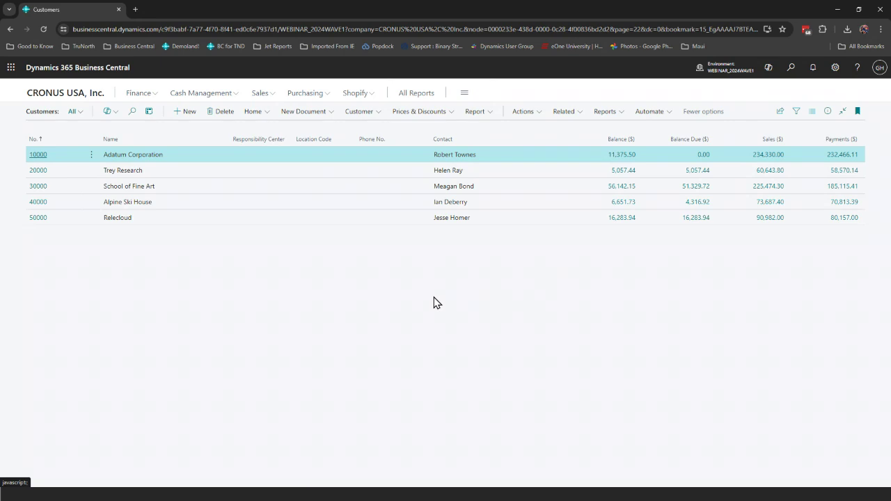
{"action": "left_click", "coordinate": [65, 94]}
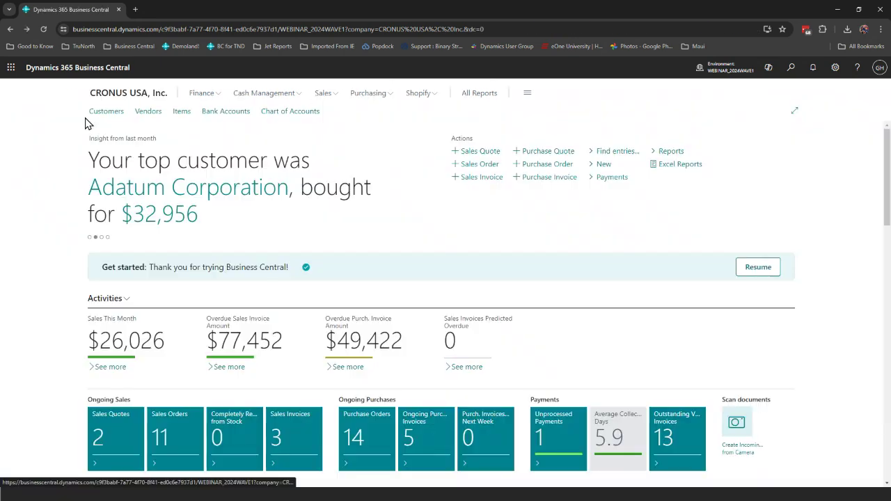
- Search for "dimens", open the Dimensions list, and review the dimension values of the AREA dimension
{"action": "left_click", "coordinate": [794, 75]}
{"action": "type", "text": "dimens"}
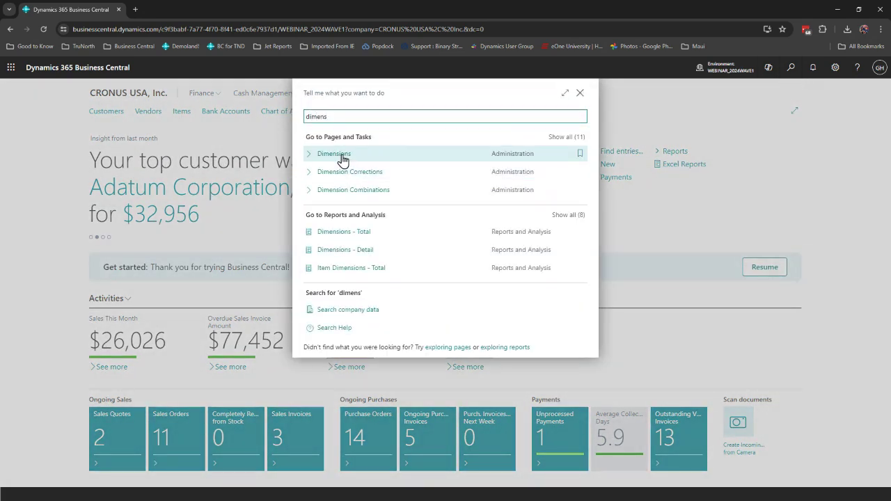
{"action": "left_click", "coordinate": [341, 159]}
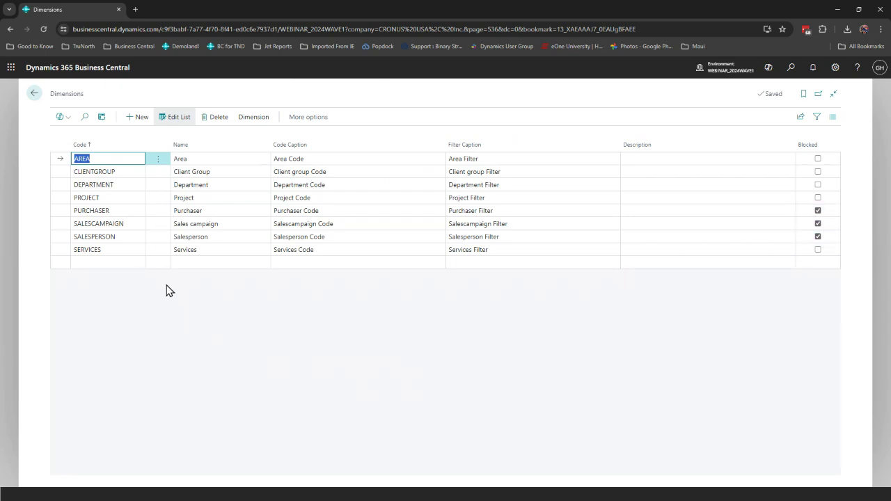
{"action": "left_click", "coordinate": [135, 158]}
{"action": "left_click", "coordinate": [252, 120]}
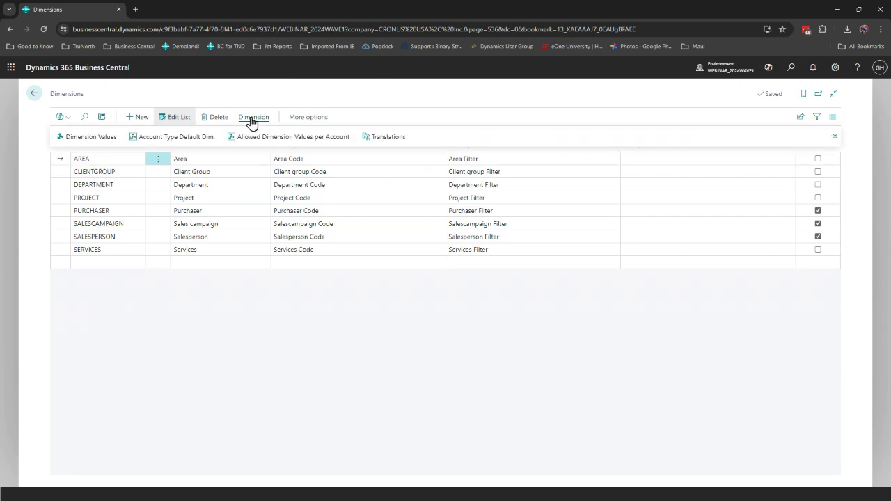
{"action": "left_click", "coordinate": [82, 139]}
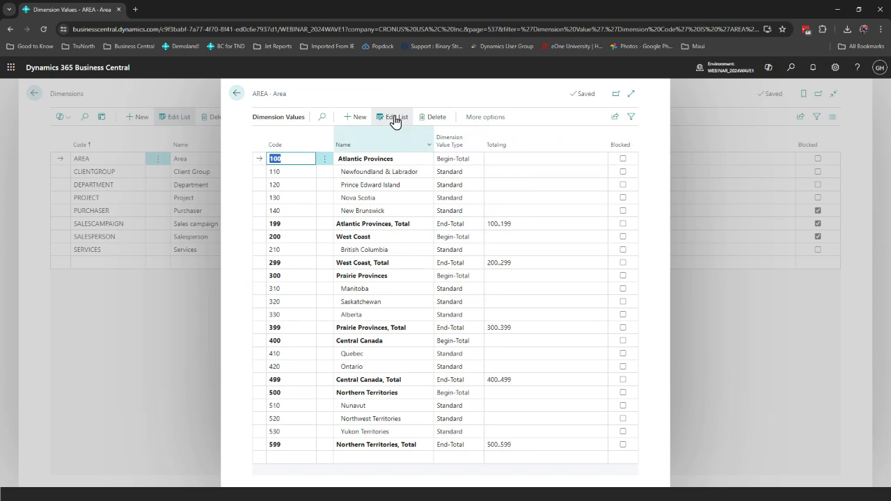
{"action": "left_click", "coordinate": [237, 96]}
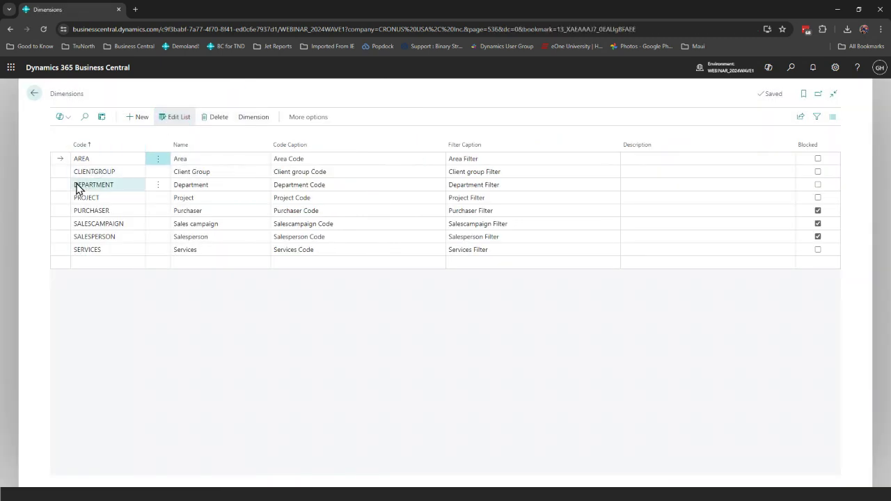
- Review the dimension values of the DEPARTMENT dimension, then close the Dimensions list
{"action": "left_click", "coordinate": [254, 118]}
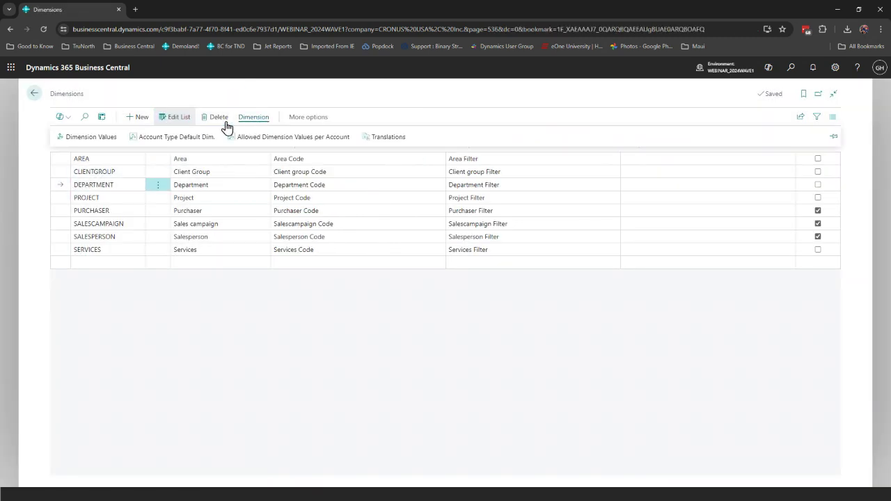
{"action": "left_click", "coordinate": [91, 137]}
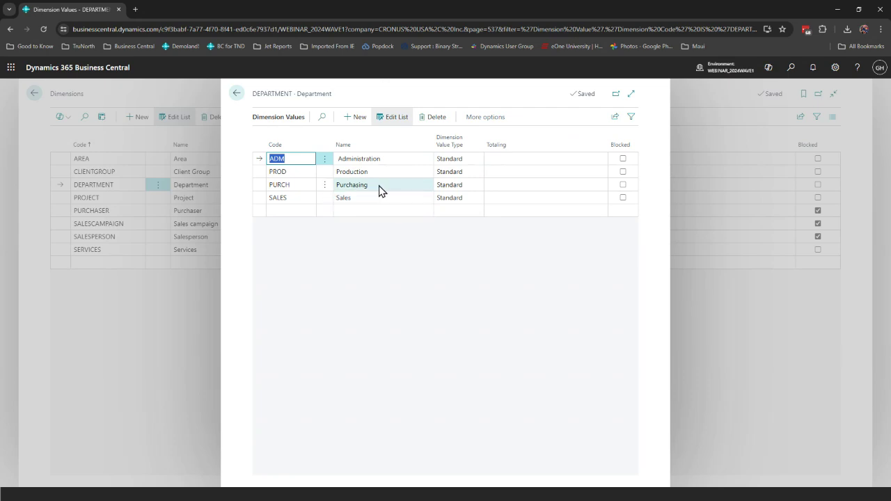
{"action": "left_click", "coordinate": [237, 96]}
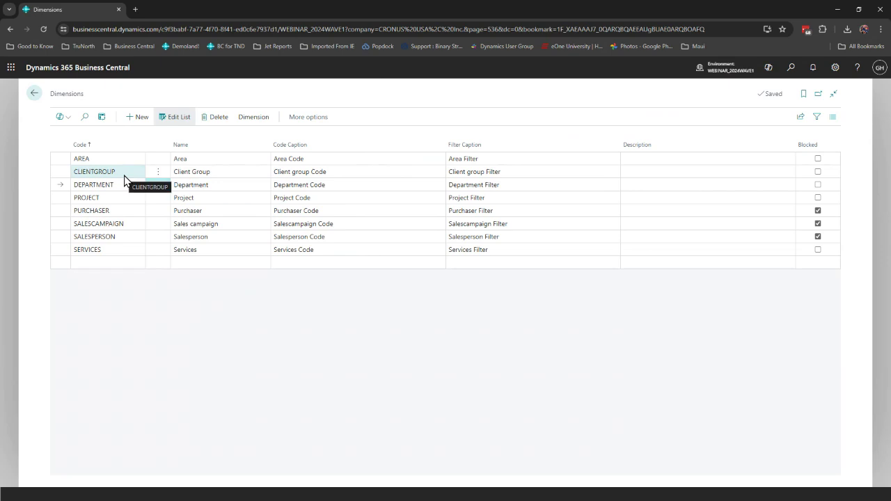
{"action": "left_click", "coordinate": [34, 96]}
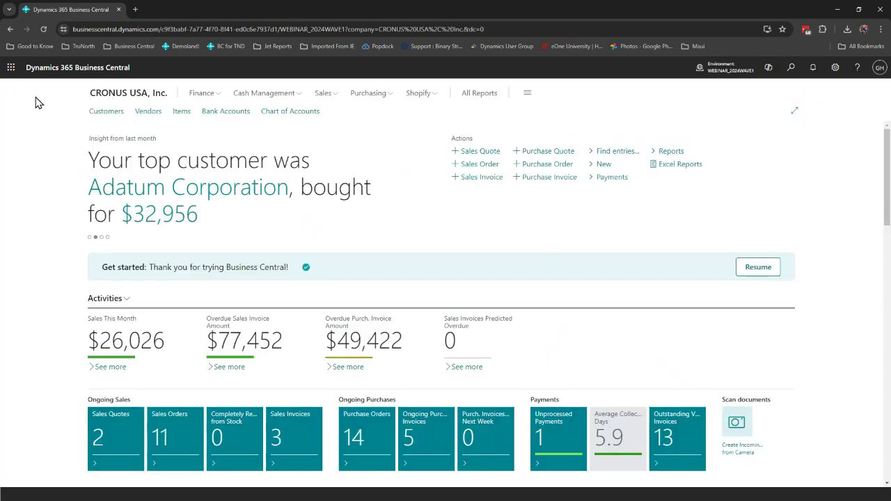
- Open the Alpine Ski House customer's default dimensions, check the Value Posting options for AREA, and return to the Customers list
{"action": "left_click", "coordinate": [103, 117]}
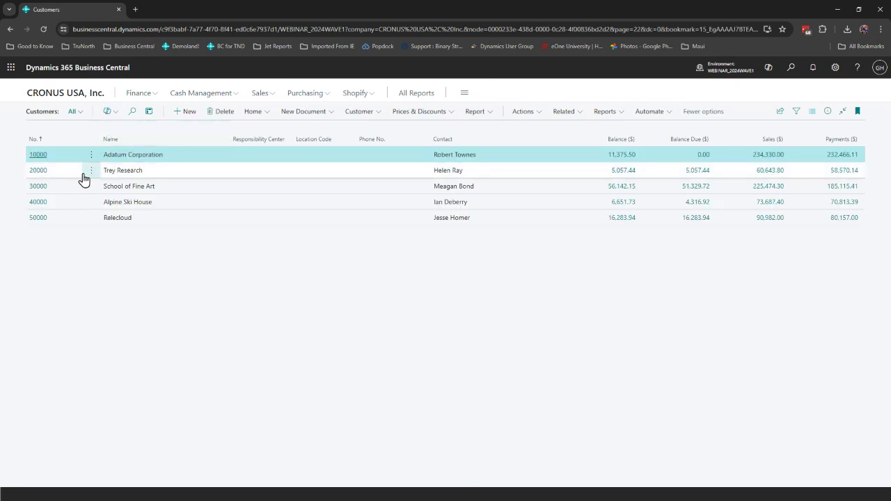
{"action": "left_click", "coordinate": [38, 203]}
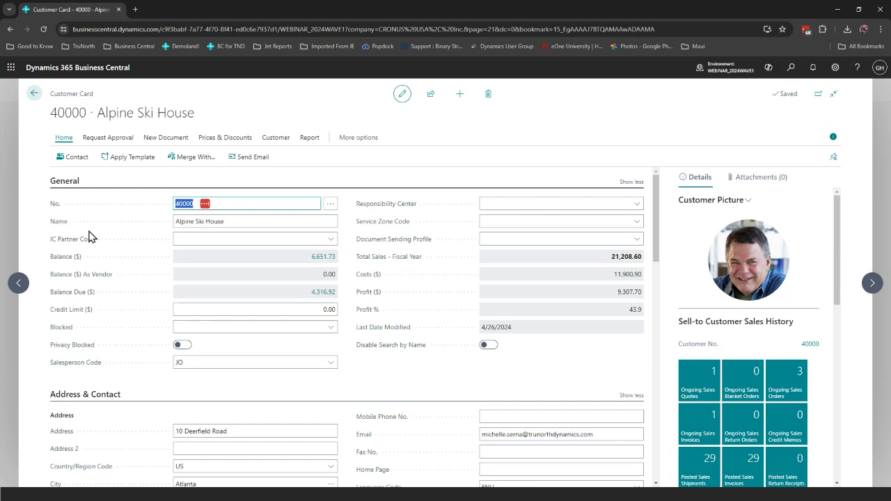
{"action": "left_click", "coordinate": [277, 139]}
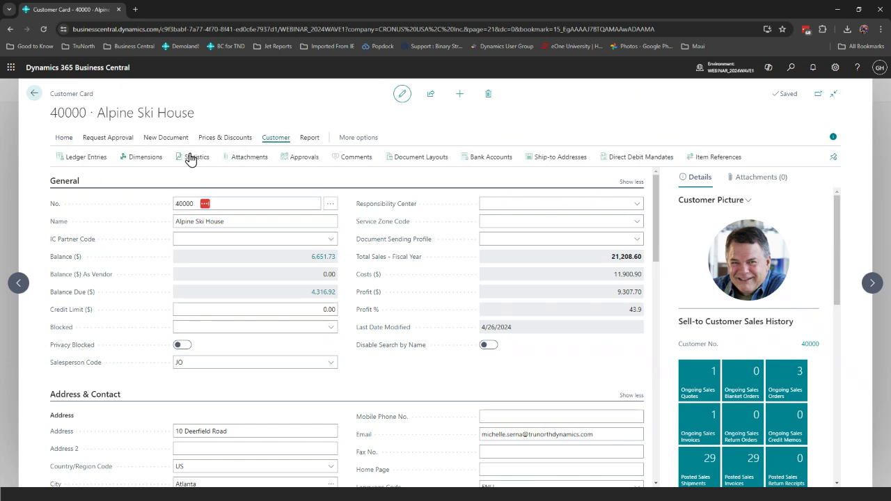
{"action": "left_click", "coordinate": [132, 159]}
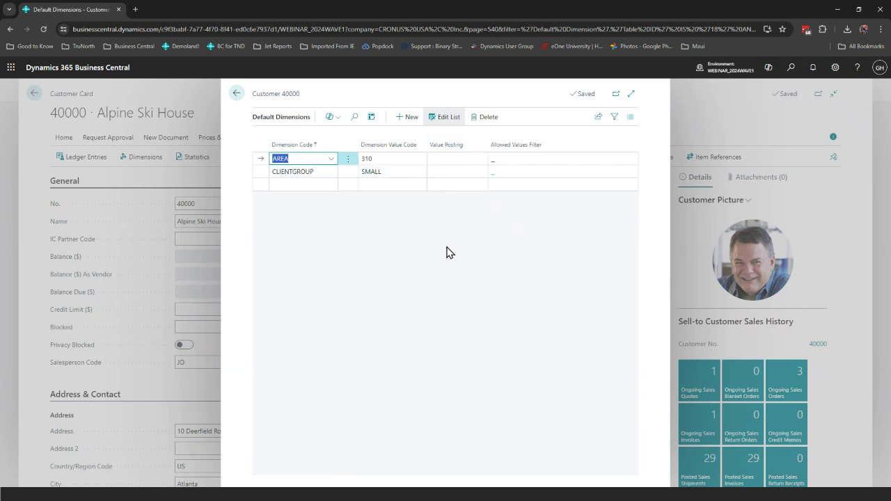
{"action": "left_click", "coordinate": [439, 164]}
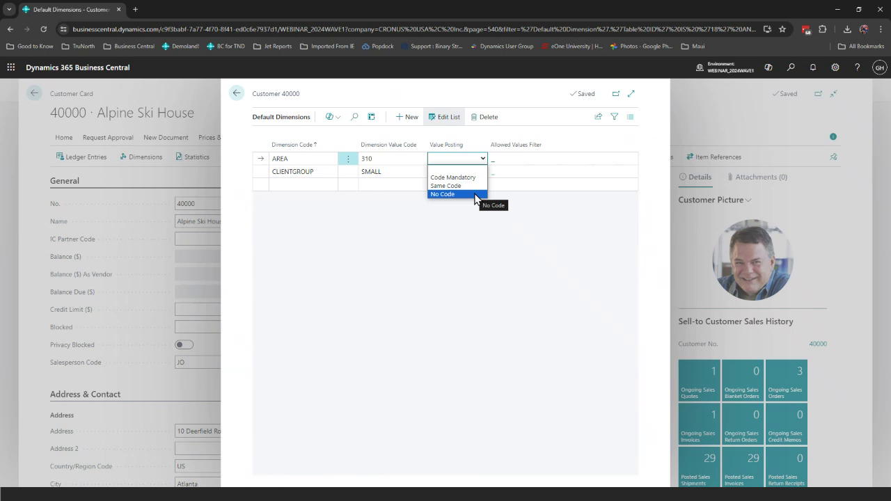
{"action": "left_click", "coordinate": [450, 157]}
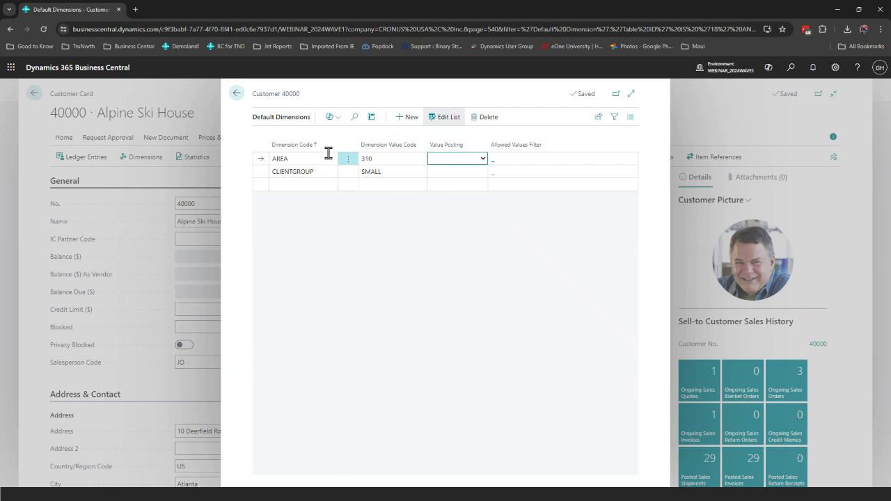
{"action": "left_click", "coordinate": [237, 95]}
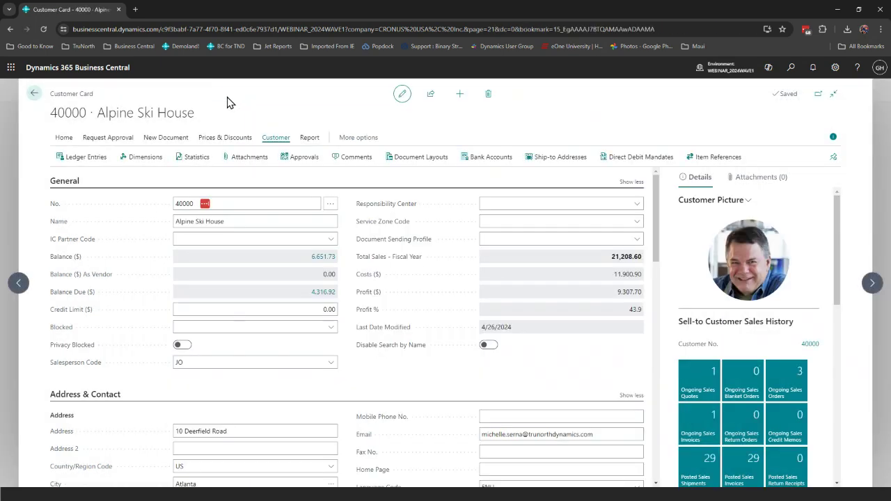
{"action": "left_click", "coordinate": [33, 93]}
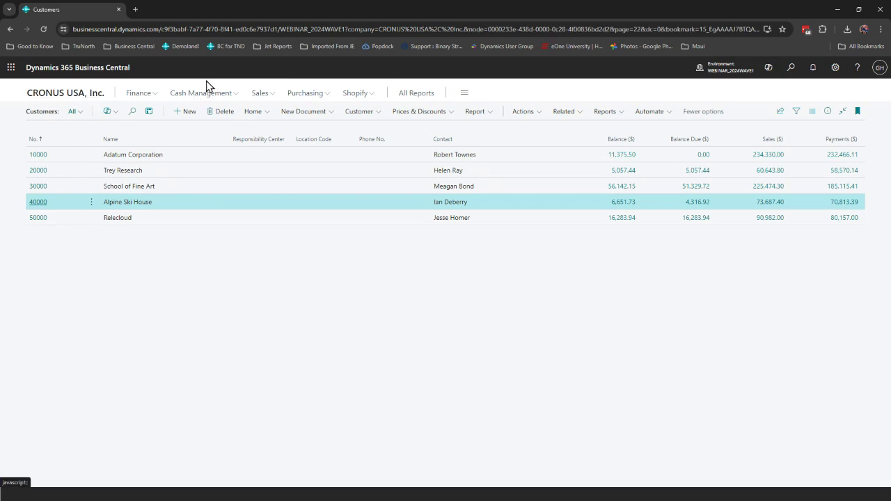
- Open the Alpine Ski House sales invoice from the Sales Invoices list and display its header dimensions
{"action": "left_click", "coordinate": [258, 93]}
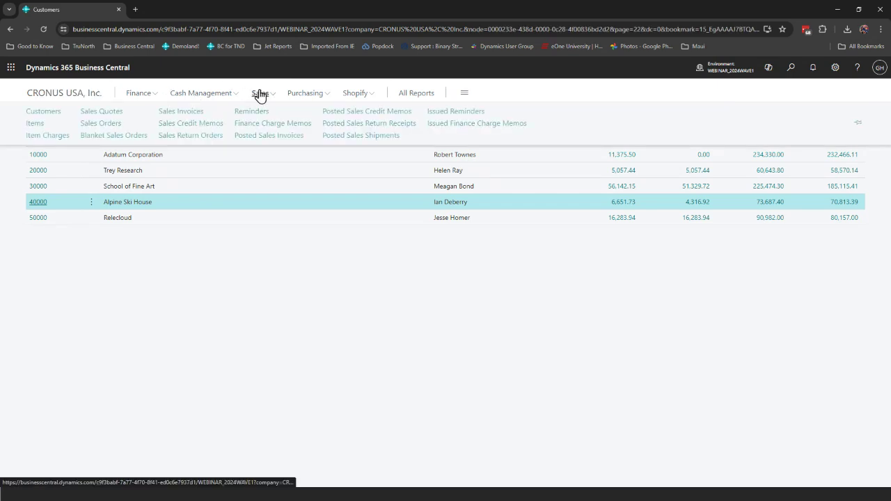
{"action": "left_click", "coordinate": [196, 115]}
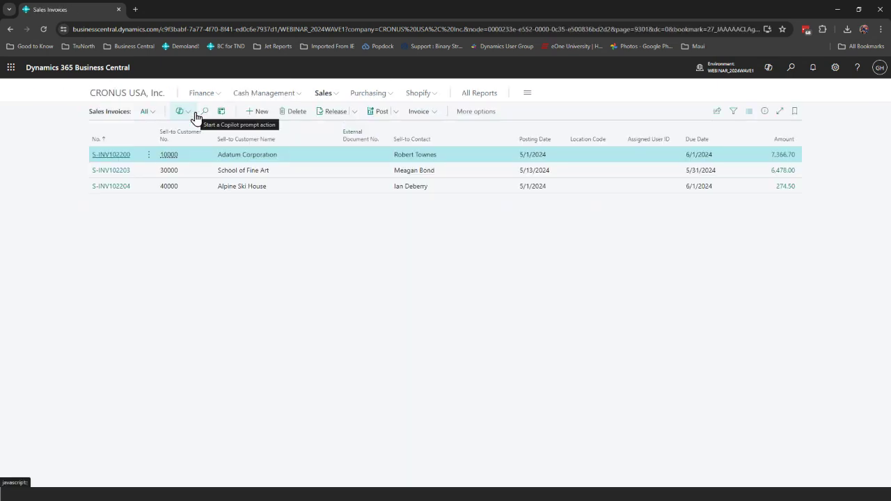
{"action": "left_click", "coordinate": [106, 186]}
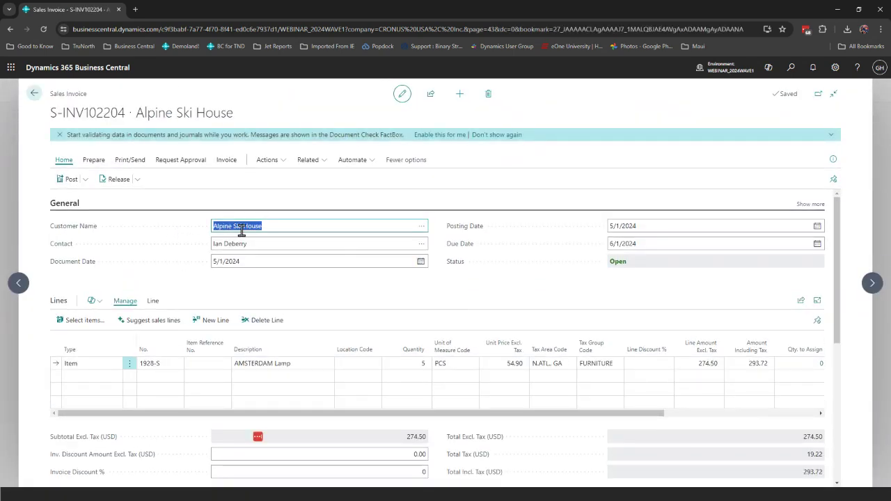
{"action": "left_click", "coordinate": [232, 164]}
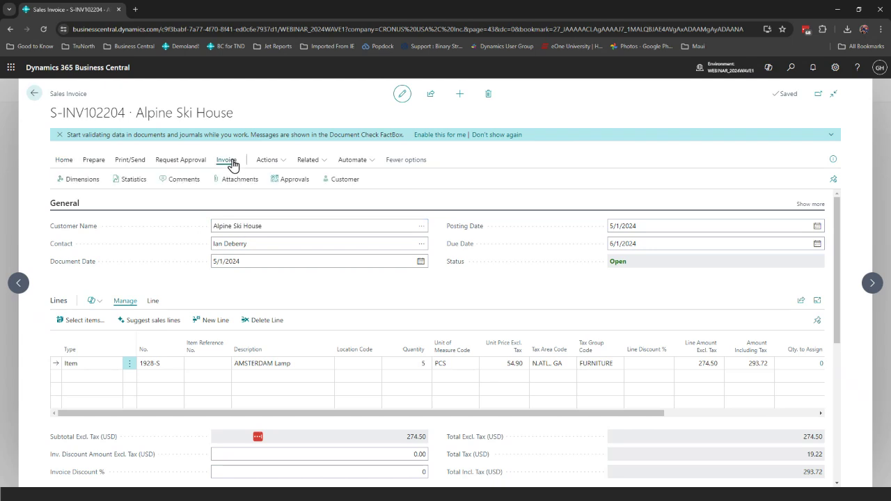
{"action": "left_click", "coordinate": [95, 185]}
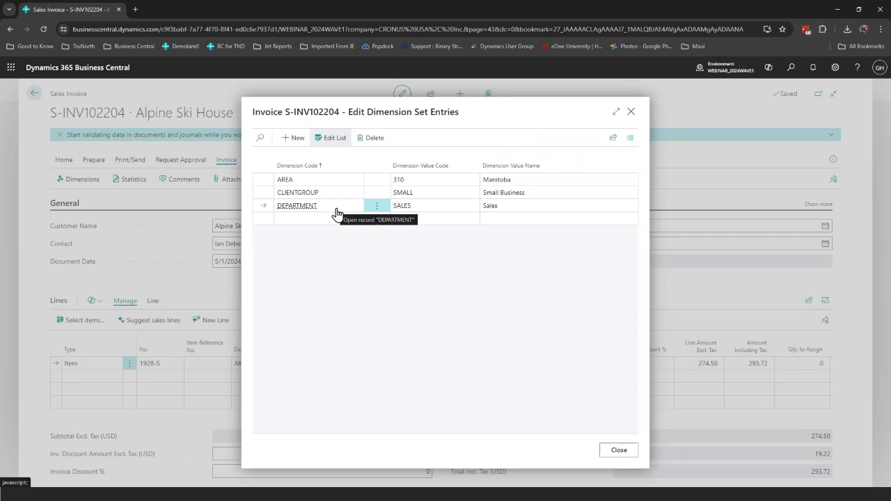
- Delete the DEPARTMENT dimension from the invoice header and apply the dimension change to the lines
{"action": "left_click", "coordinate": [374, 206]}
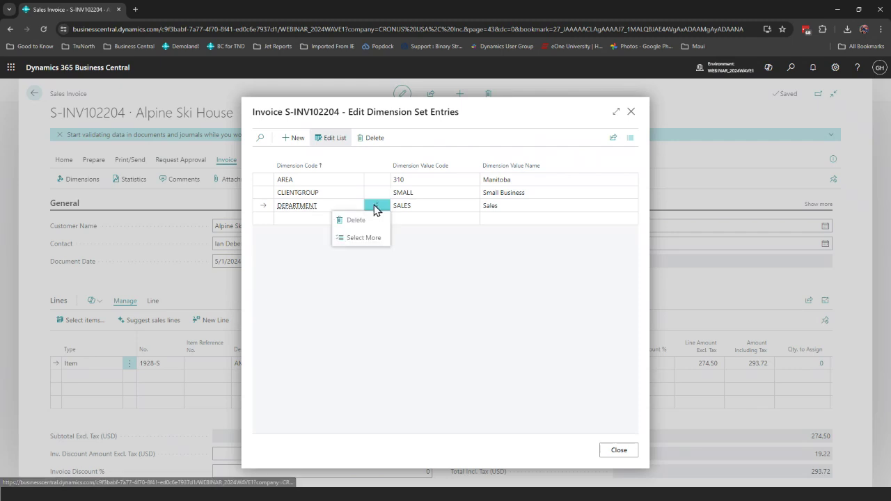
{"action": "left_click", "coordinate": [369, 221]}
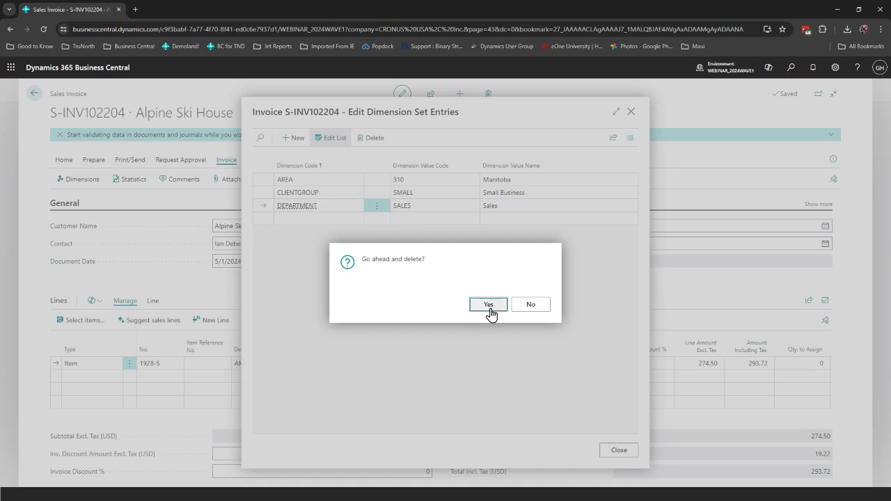
{"action": "left_click", "coordinate": [488, 307]}
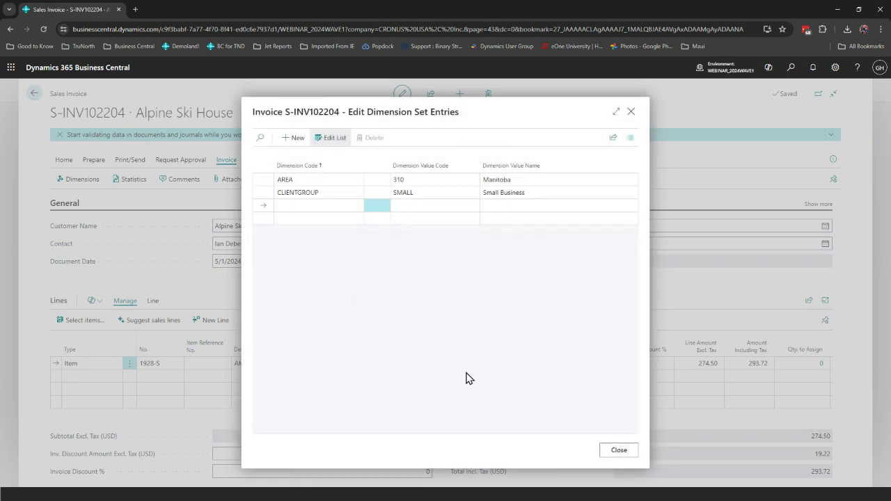
{"action": "left_click", "coordinate": [621, 453]}
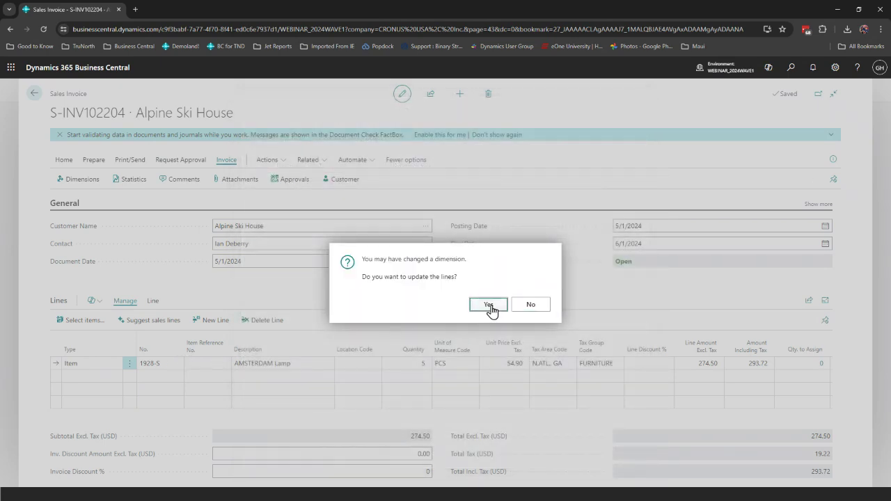
{"action": "left_click", "coordinate": [489, 304]}
- Set the Department Code of the AMSTERDAM Lamp invoice line to SALES
{"action": "left_click", "coordinate": [159, 362]}
{"action": "left_click_drag", "start_coordinate": [244, 414], "coordinate": [440, 414]}
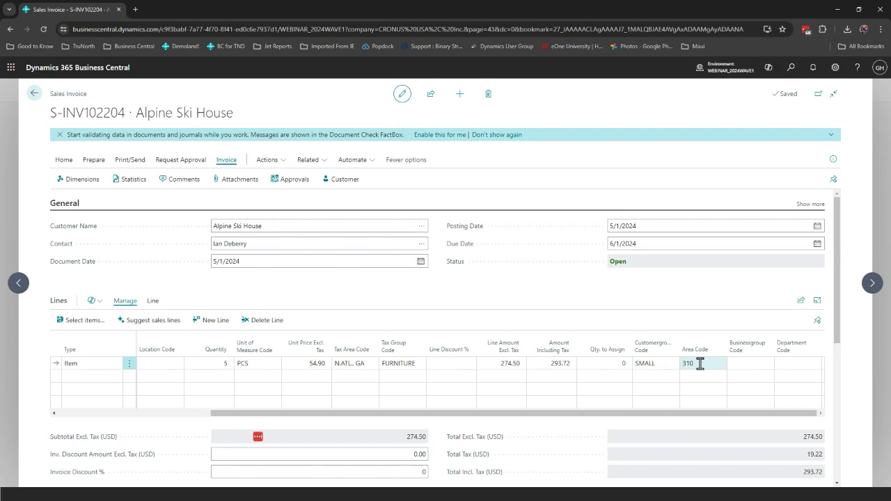
{"action": "left_click", "coordinate": [784, 362]}
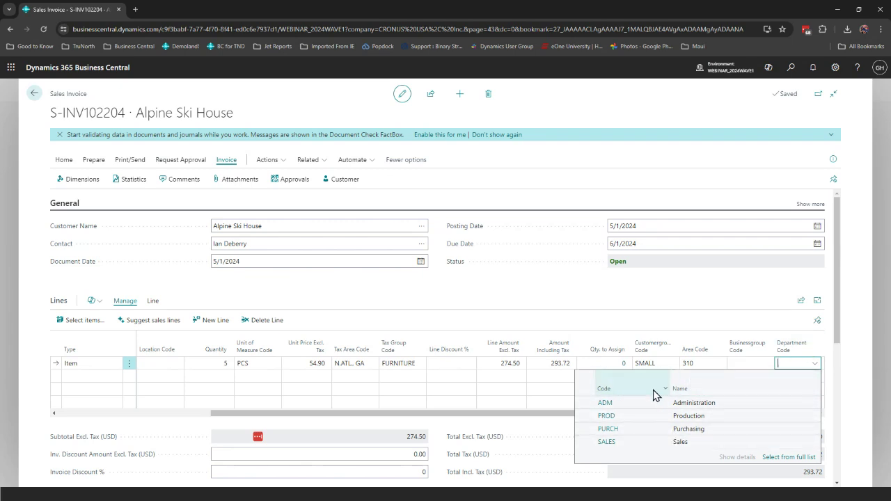
{"action": "left_click", "coordinate": [608, 443]}
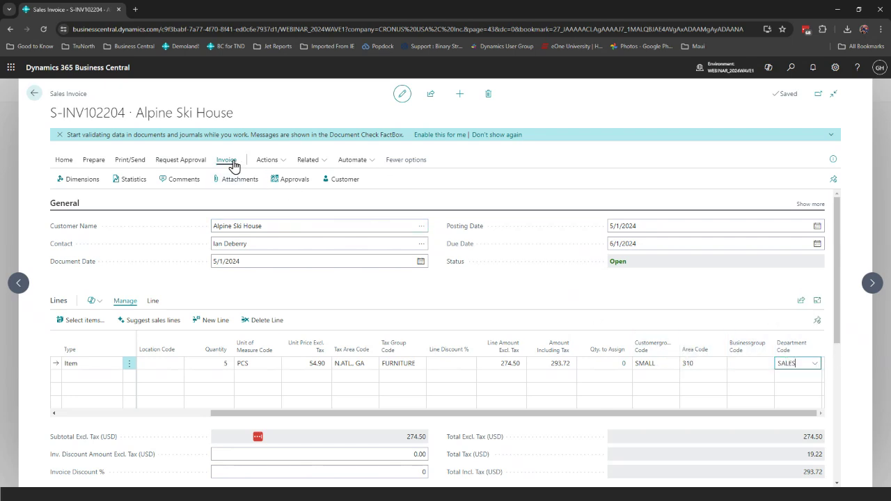
- Open the invoice's header dimensions, look through the dimension codes available for a new entry, and close without adding one
{"action": "left_click", "coordinate": [71, 186]}
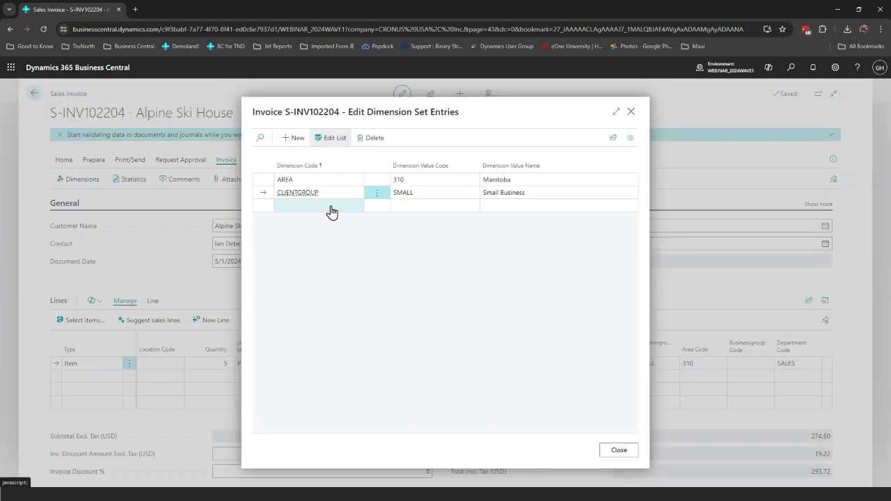
{"action": "left_click", "coordinate": [332, 206]}
{"action": "left_click", "coordinate": [357, 205]}
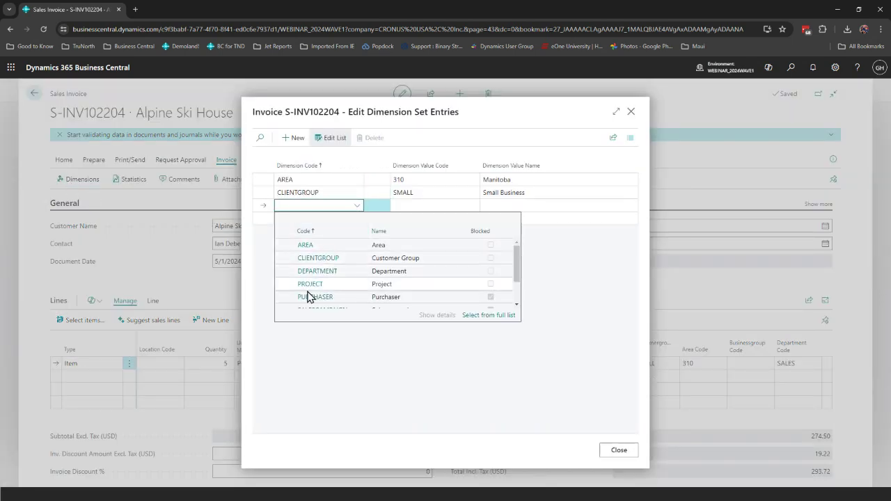
{"action": "scroll", "coordinate": [310, 298], "scroll_direction": "down", "scroll_amount": 1}
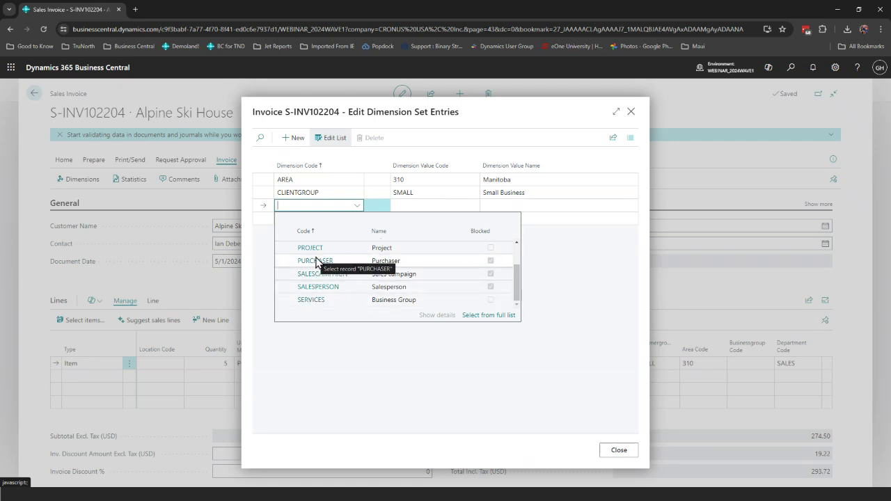
{"action": "left_click", "coordinate": [426, 369]}
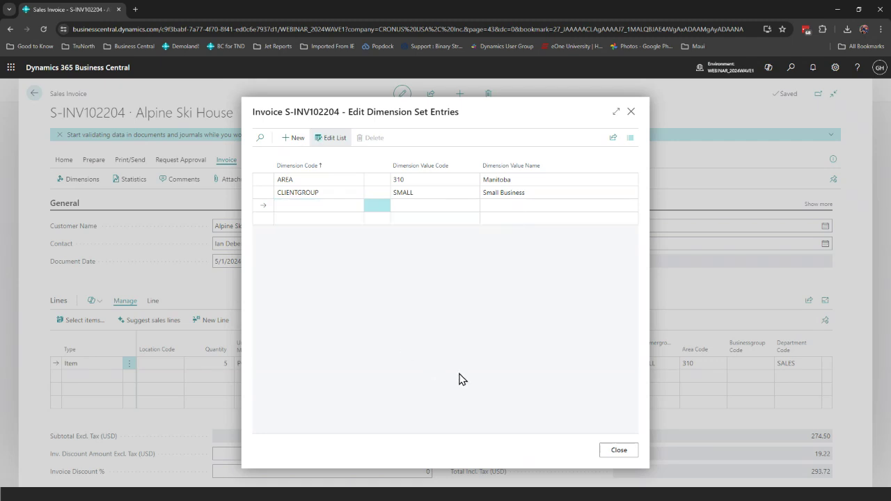
{"action": "left_click", "coordinate": [618, 451]}
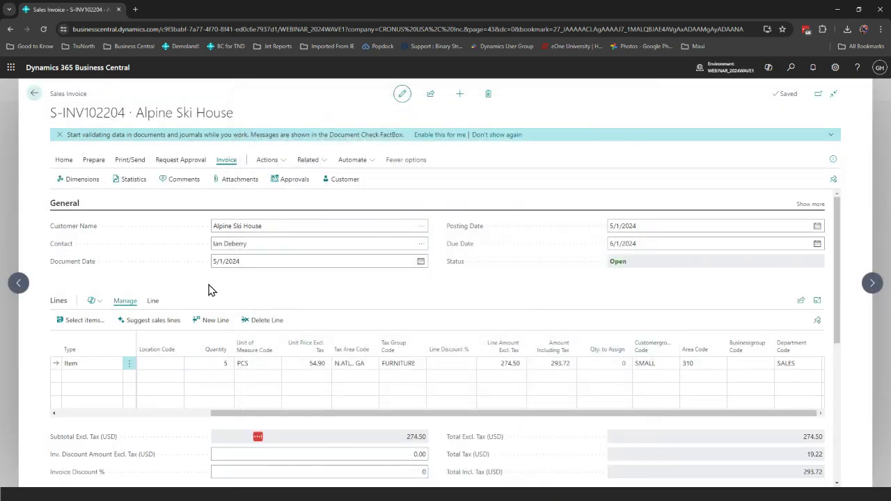
- Preview the invoice's posting, examine the dimension codes on its G/L entries, and return to the invoice
{"action": "left_click", "coordinate": [64, 161]}
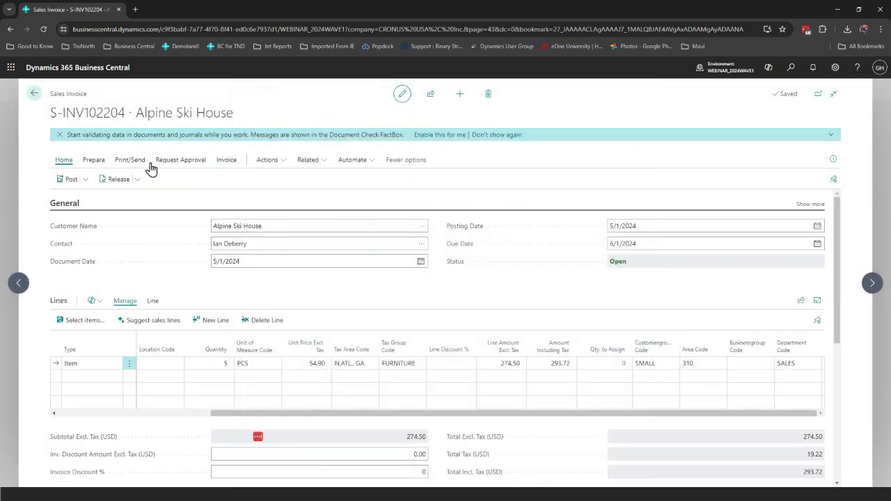
{"action": "left_click", "coordinate": [86, 180]}
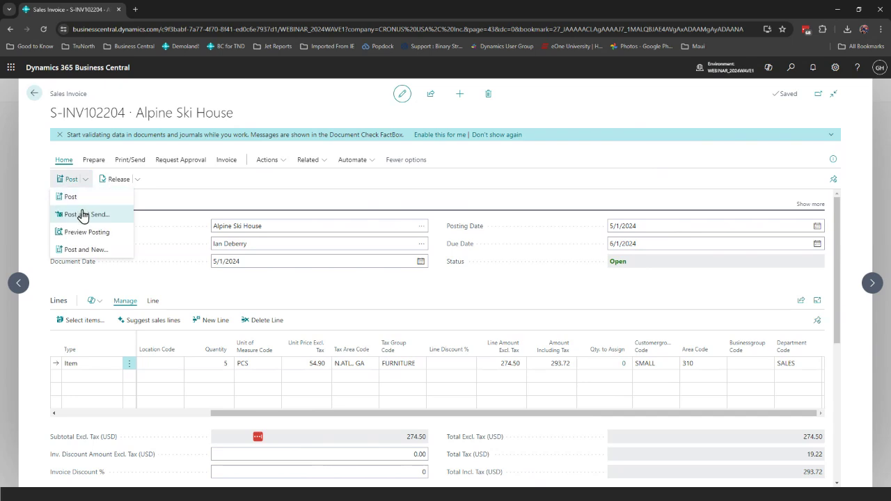
{"action": "left_click", "coordinate": [81, 234]}
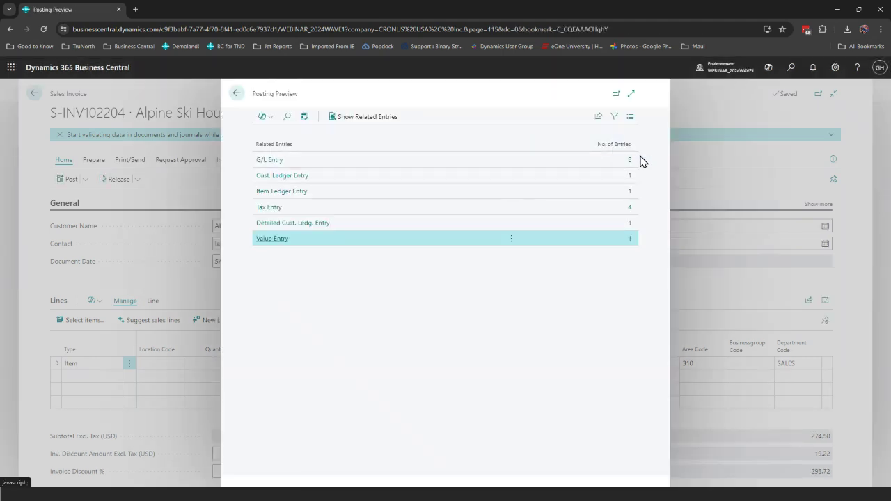
{"action": "left_click", "coordinate": [629, 160]}
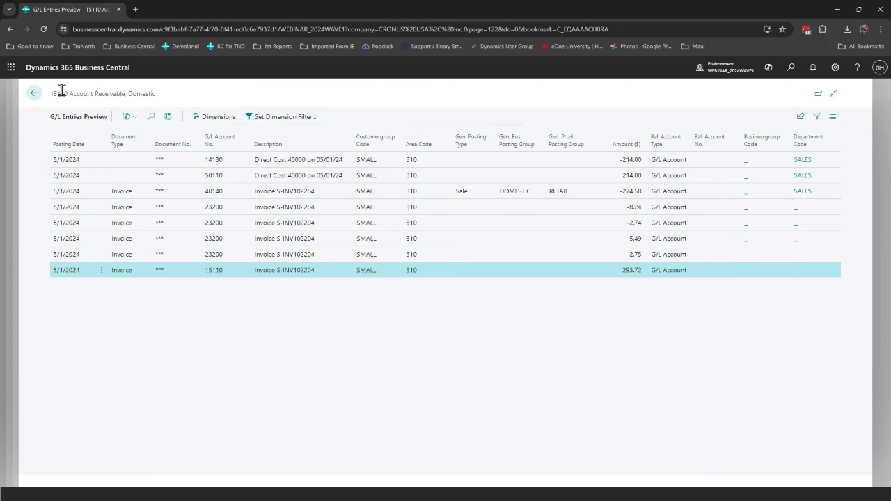
{"action": "left_click", "coordinate": [34, 94]}
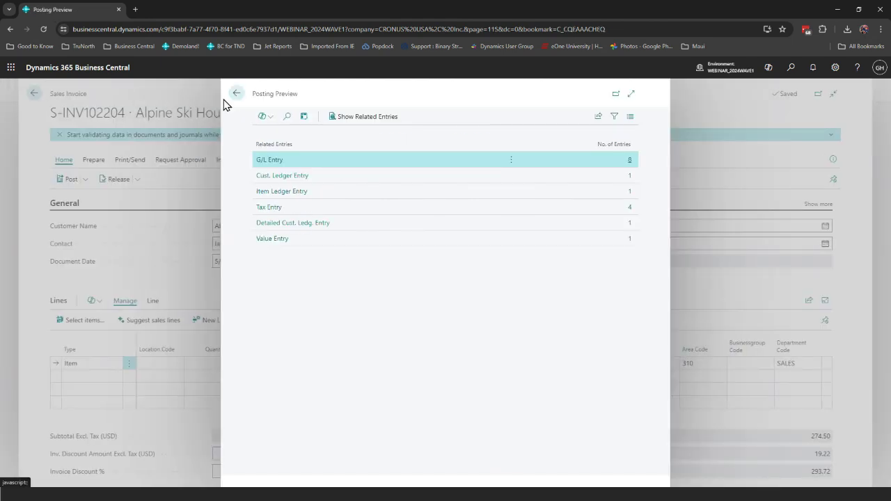
{"action": "left_click", "coordinate": [34, 94]}
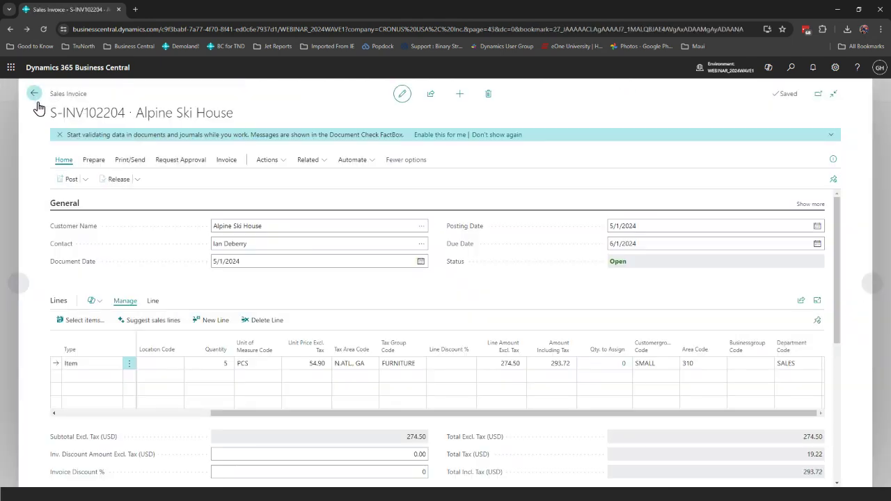
- Leave the sales invoice, return to the CRONUS USA, Inc. home page, and open the Chart of Accounts
{"action": "left_click", "coordinate": [34, 94]}
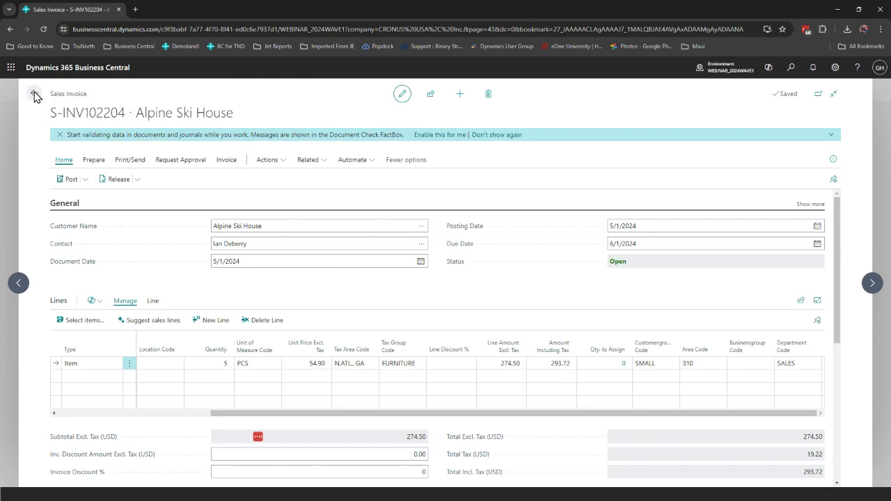
{"action": "left_click", "coordinate": [479, 311]}
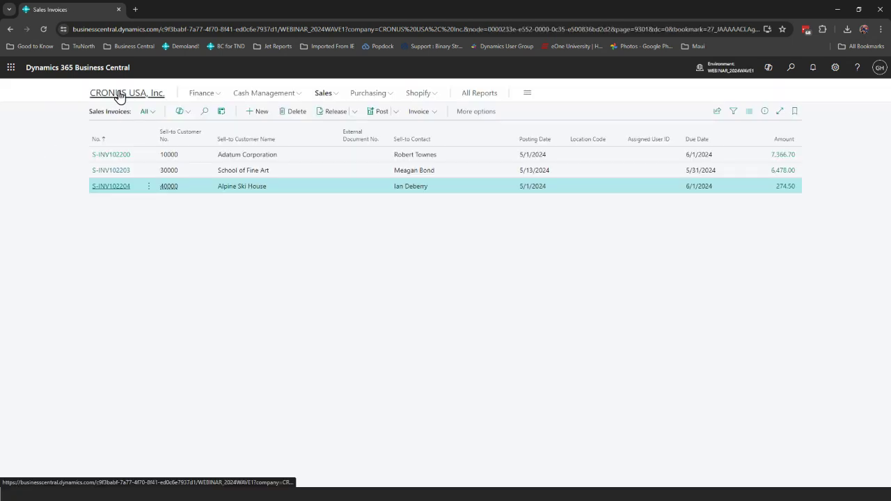
{"action": "left_click", "coordinate": [119, 95]}
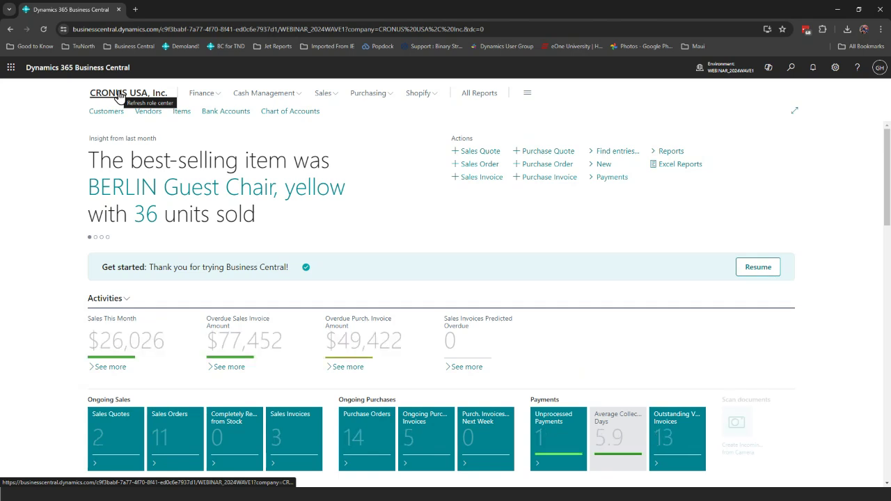
{"action": "left_click", "coordinate": [276, 115]}
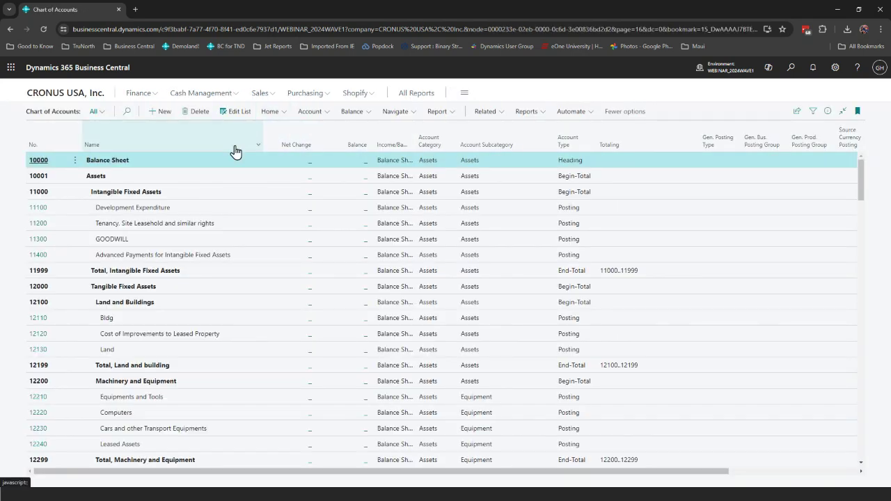
- Run the Trial Balance, Spread G. Dim. report from the Chart of Accounts and save its Excel output as Book1 (24).xlsx
{"action": "left_click", "coordinate": [525, 113]}
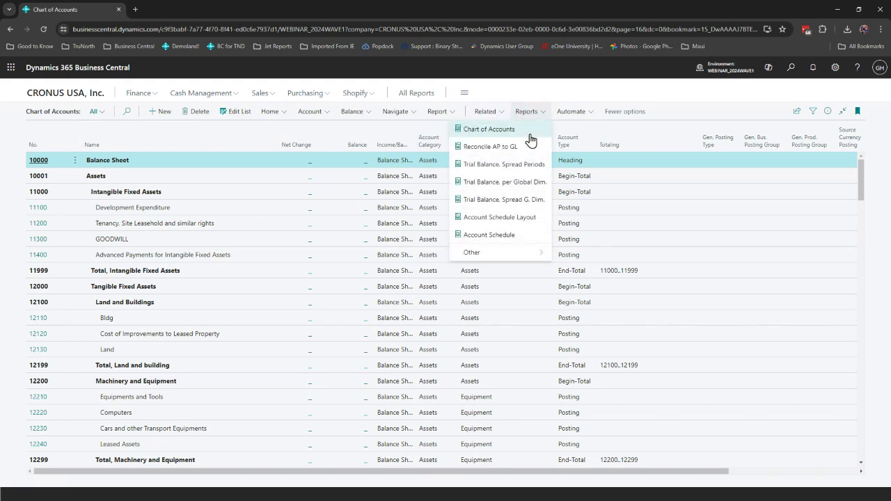
{"action": "left_click", "coordinate": [516, 202]}
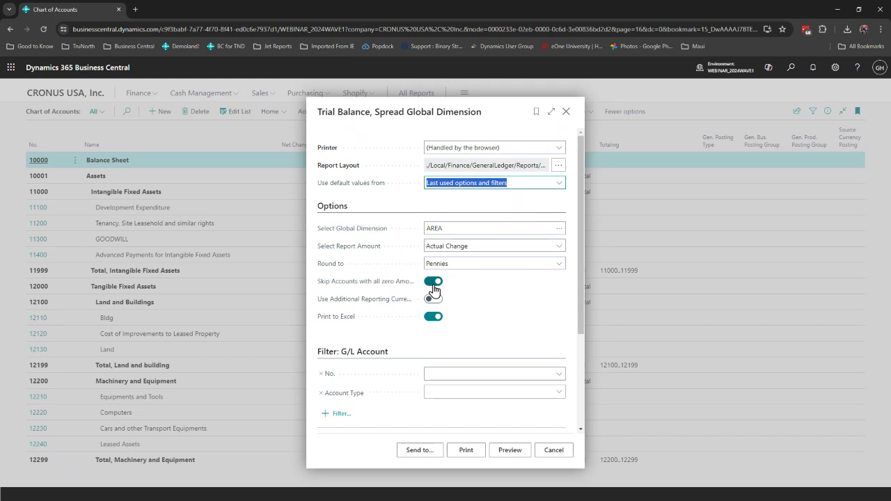
{"action": "scroll", "coordinate": [513, 315], "scroll_direction": "down", "scroll_amount": 2}
{"action": "scroll", "coordinate": [513, 315], "scroll_direction": "down", "scroll_amount": 2}
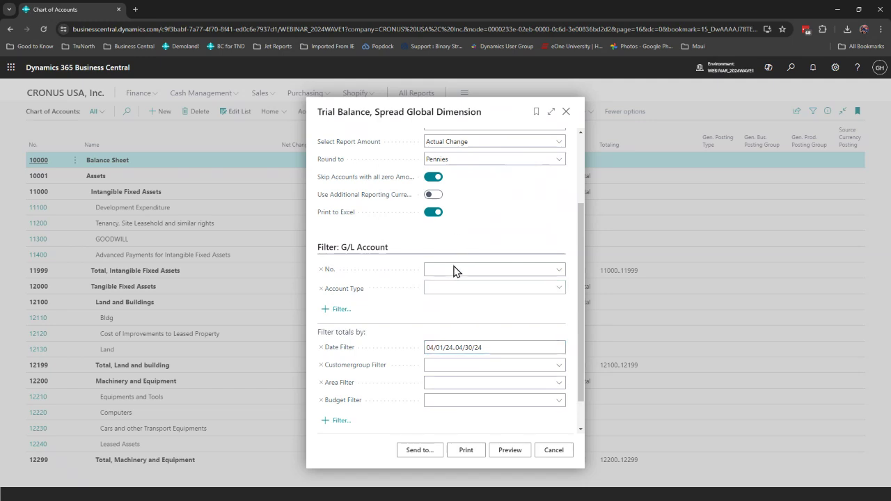
{"action": "left_click", "coordinate": [504, 453]}
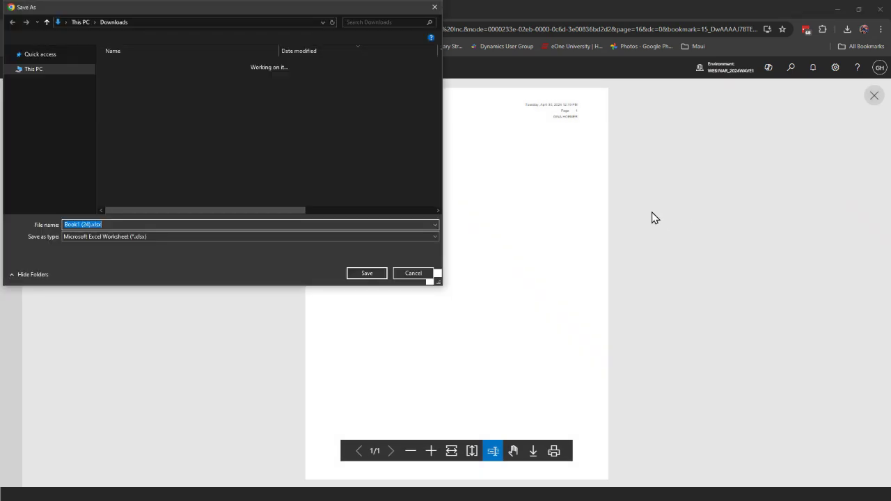
{"action": "left_click", "coordinate": [364, 273]}
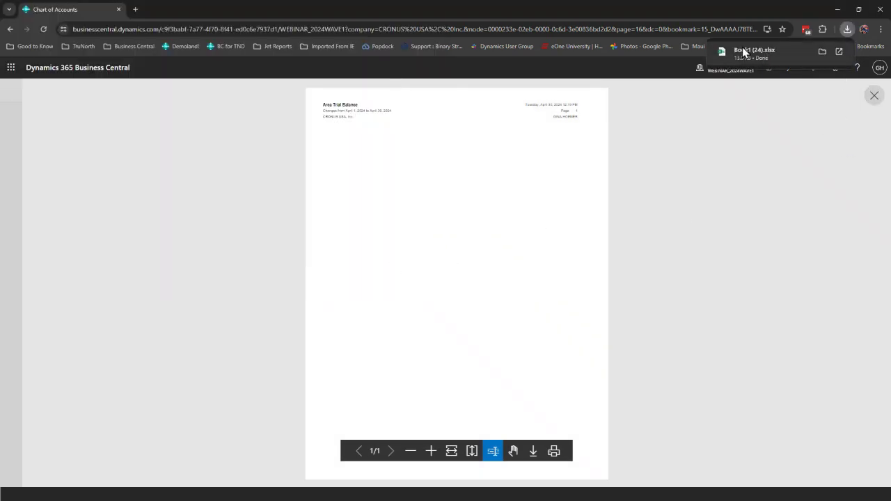
- Open Book1 (24).xlsx in Excel and autofit the widths of columns A through L
{"action": "left_click", "coordinate": [747, 52]}
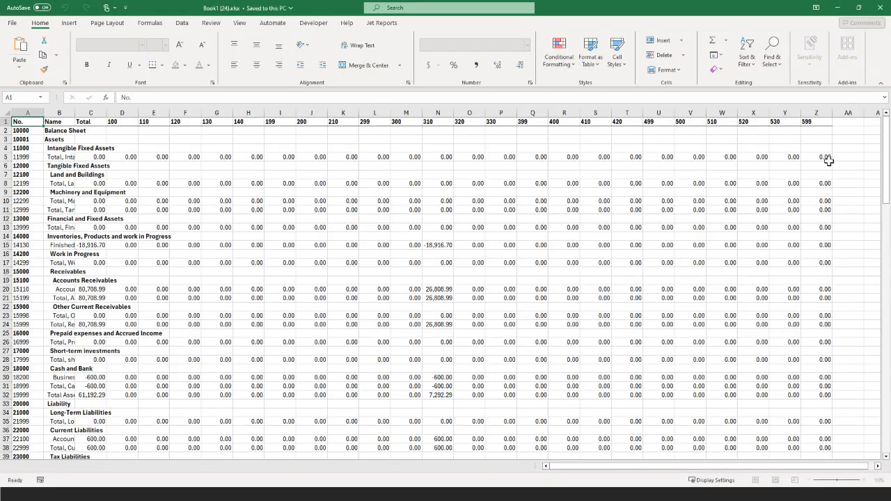
{"action": "left_click_drag", "start_coordinate": [27, 108], "coordinate": [379, 112]}
{"action": "double_click", "coordinate": [74, 110]}
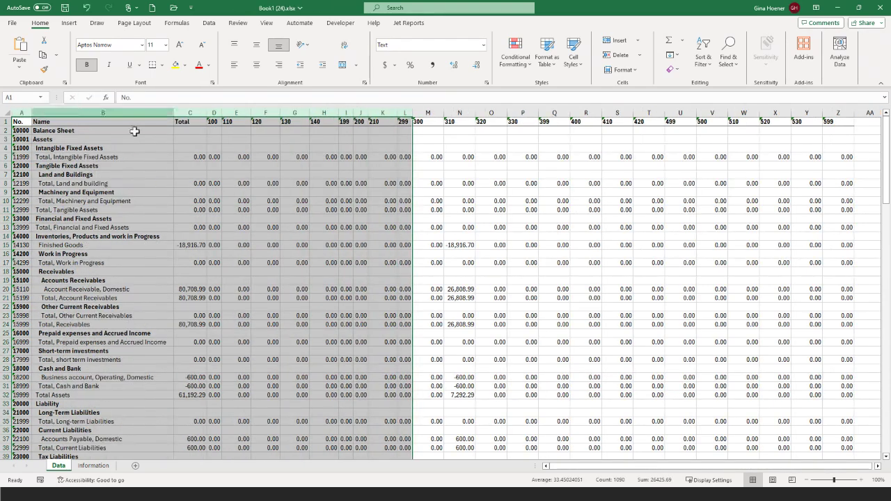
{"action": "left_click", "coordinate": [167, 157]}
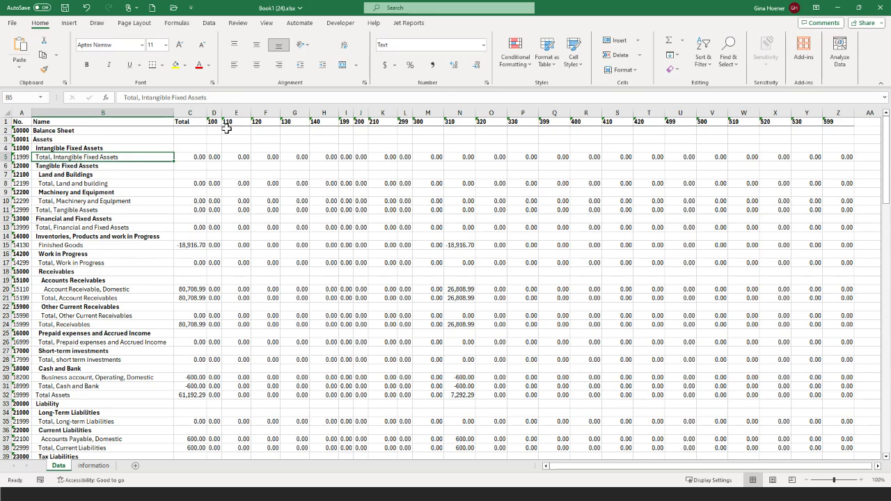
- Examine the area columns of the trial balance, comparing area 310 receivables with the Total column and reviewing the income statement accounts
{"action": "left_click_drag", "start_coordinate": [214, 113], "coordinate": [652, 121]}
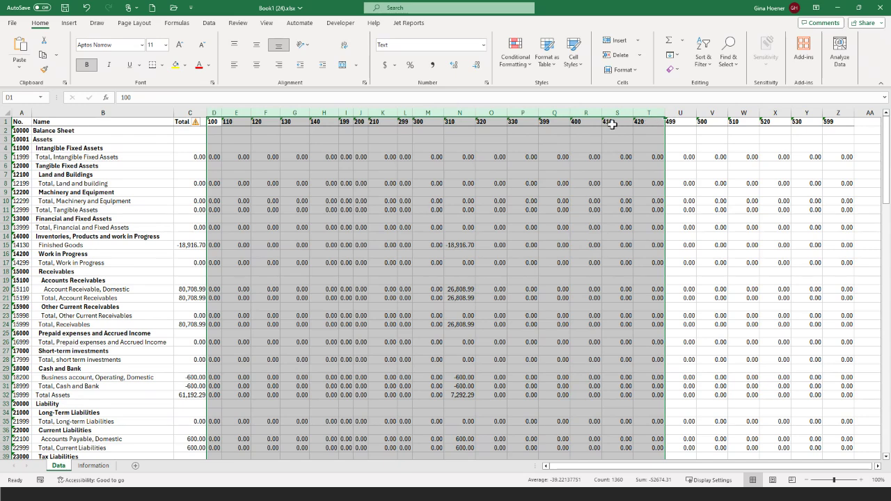
{"action": "left_click", "coordinate": [569, 132]}
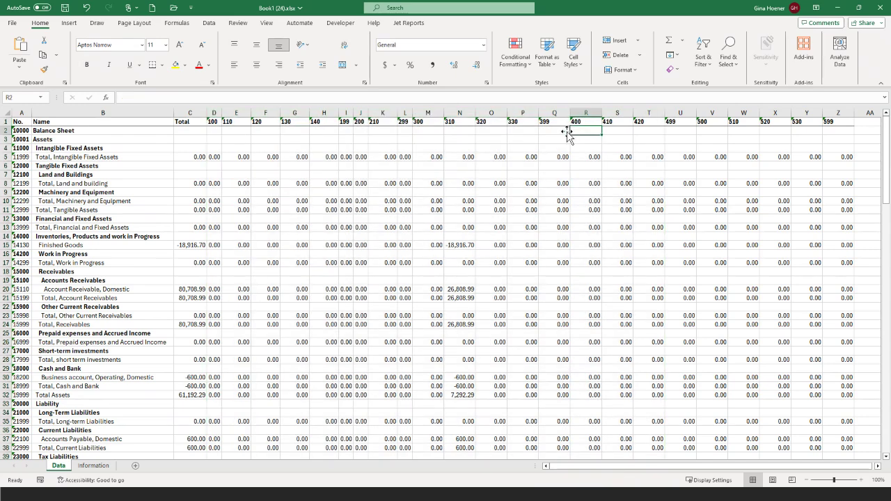
{"action": "left_click", "coordinate": [463, 245]}
{"action": "left_click", "coordinate": [468, 289]}
{"action": "left_click", "coordinate": [462, 298]}
{"action": "left_click", "coordinate": [460, 324]}
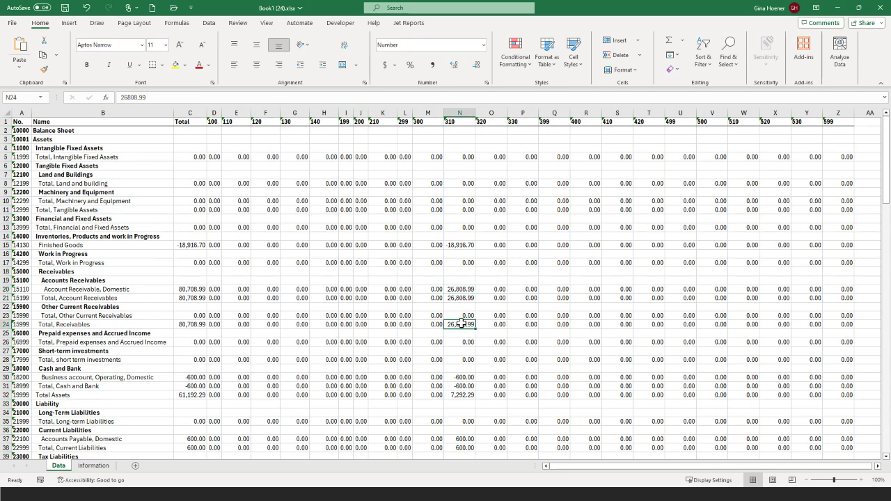
{"action": "left_click_drag", "start_coordinate": [465, 289], "coordinate": [189, 289]}
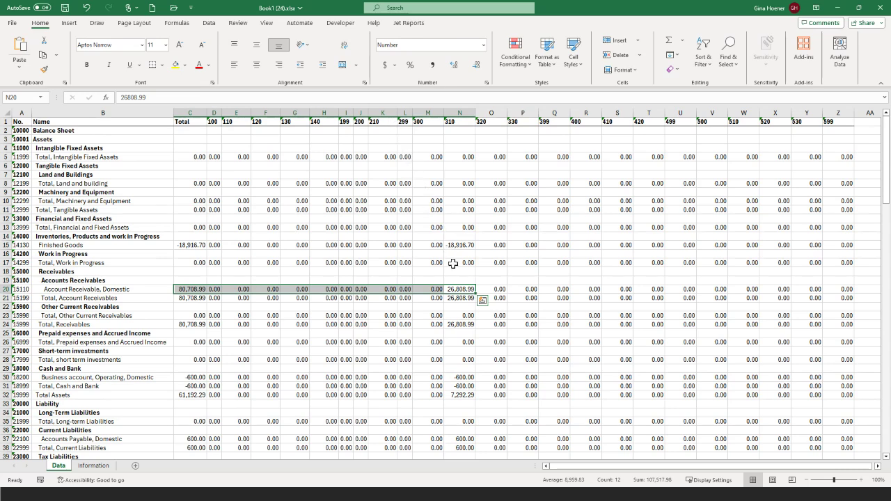
{"action": "key", "text": "Escape"}
{"action": "scroll", "coordinate": [182, 298], "scroll_direction": "down", "scroll_amount": 7}
{"action": "scroll", "coordinate": [181, 298], "scroll_direction": "down", "scroll_amount": 7}
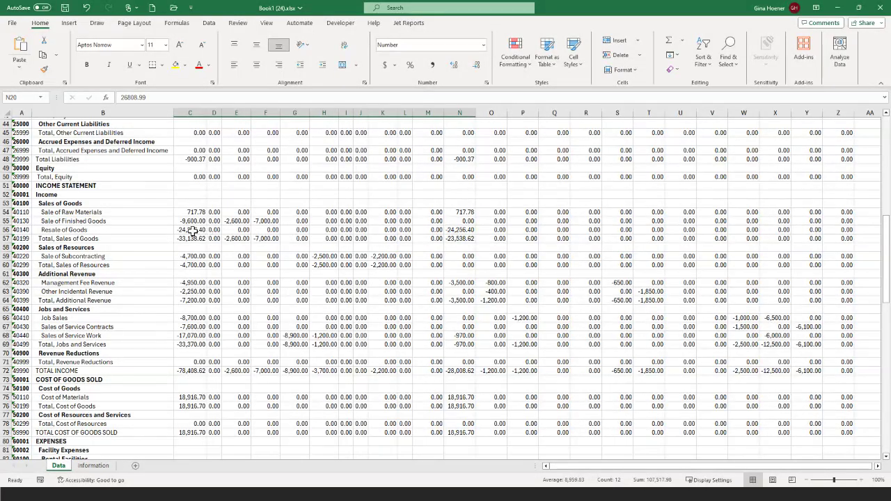
{"action": "scroll", "coordinate": [198, 285], "scroll_direction": "down", "scroll_amount": 2}
{"action": "scroll", "coordinate": [198, 285], "scroll_direction": "down", "scroll_amount": 2}
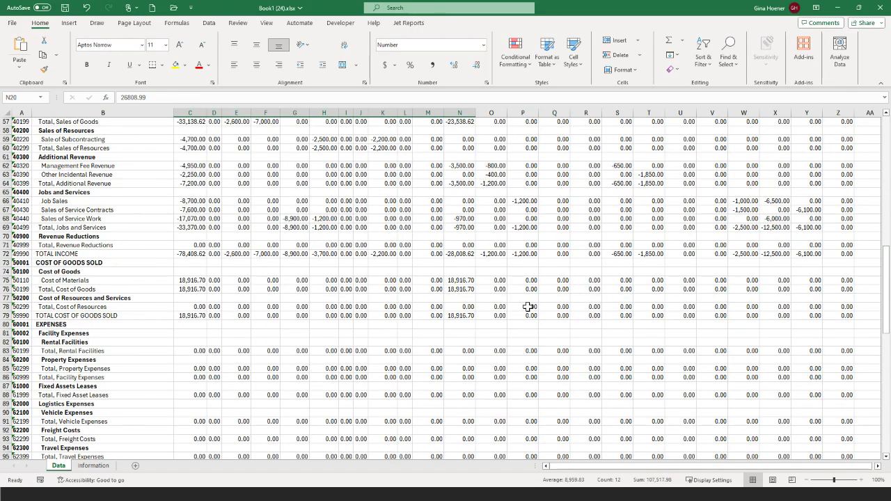
- Close the workbook without saving changes, and close the trial balance preview and its report request in Business Central
{"action": "left_click", "coordinate": [881, 12]}
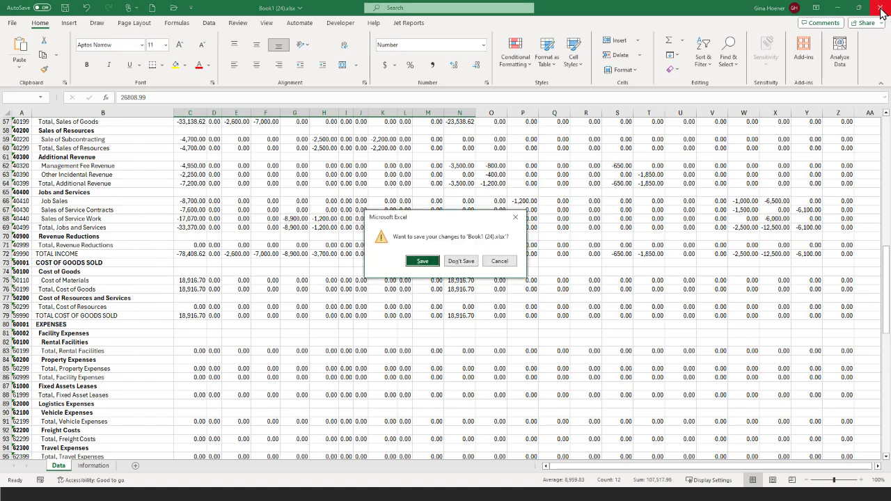
{"action": "left_click", "coordinate": [455, 264]}
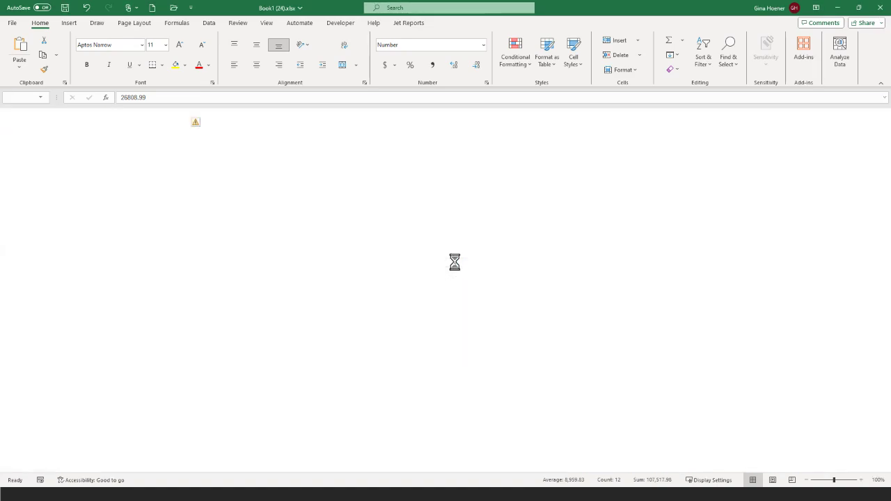
{"action": "left_click", "coordinate": [874, 96]}
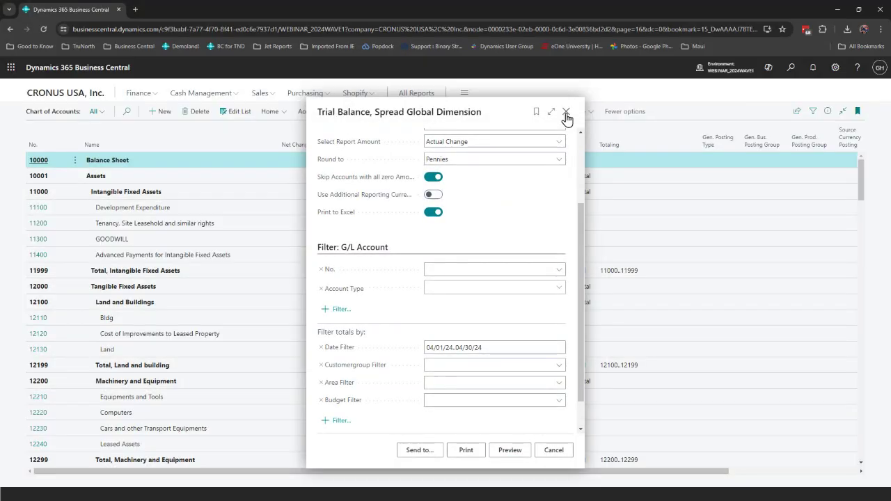
{"action": "left_click", "coordinate": [566, 114]}
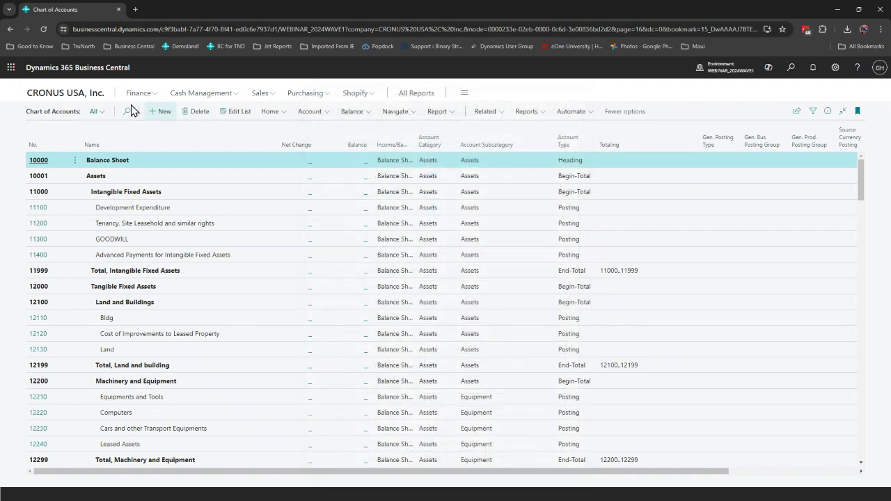
- Search for "analy" from the home page, open Analysis Views, and review the ANALYSIS view card's account filter and dimension codes
{"action": "left_click", "coordinate": [87, 96]}
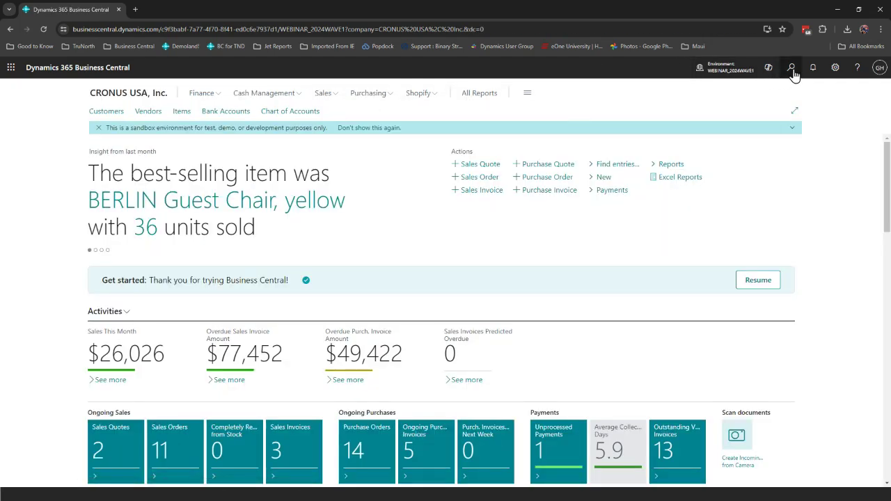
{"action": "left_click", "coordinate": [792, 70]}
{"action": "type", "text": "analy"}
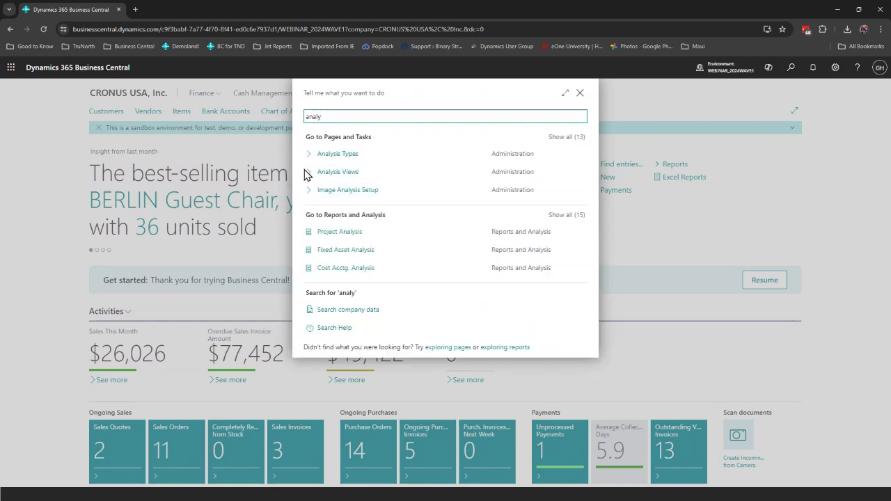
{"action": "left_click", "coordinate": [336, 173]}
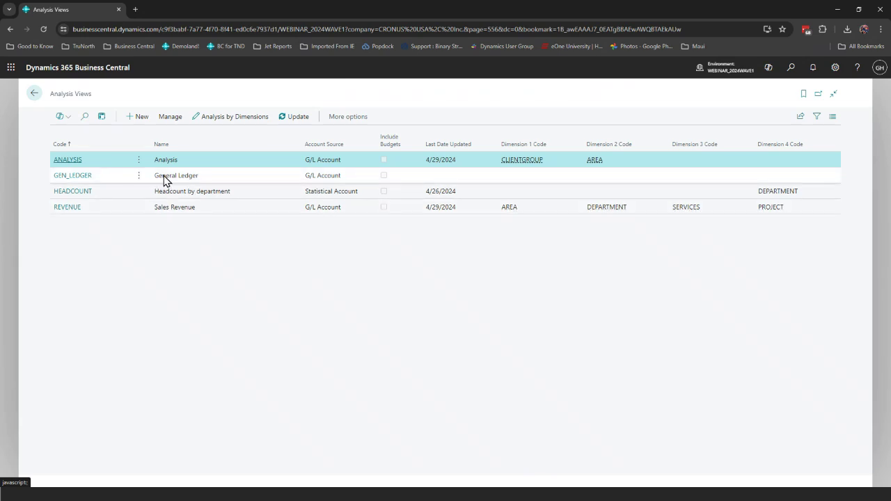
{"action": "left_click", "coordinate": [71, 162]}
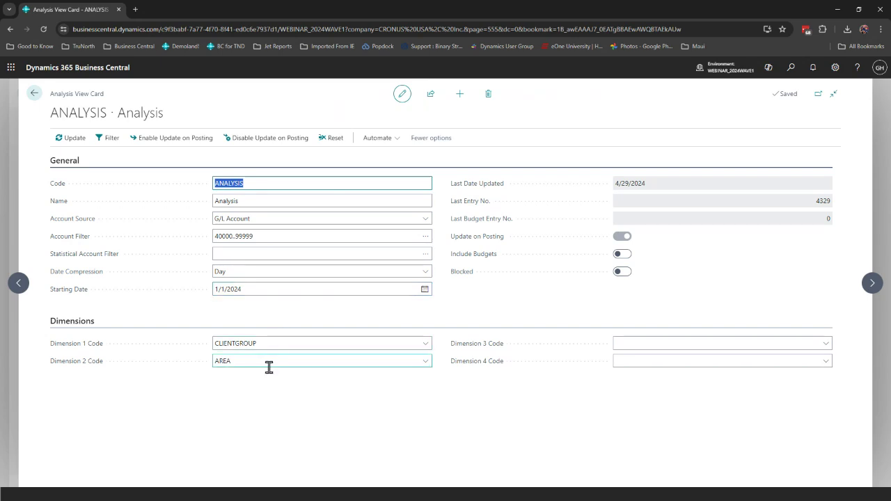
{"action": "left_click", "coordinate": [34, 95]}
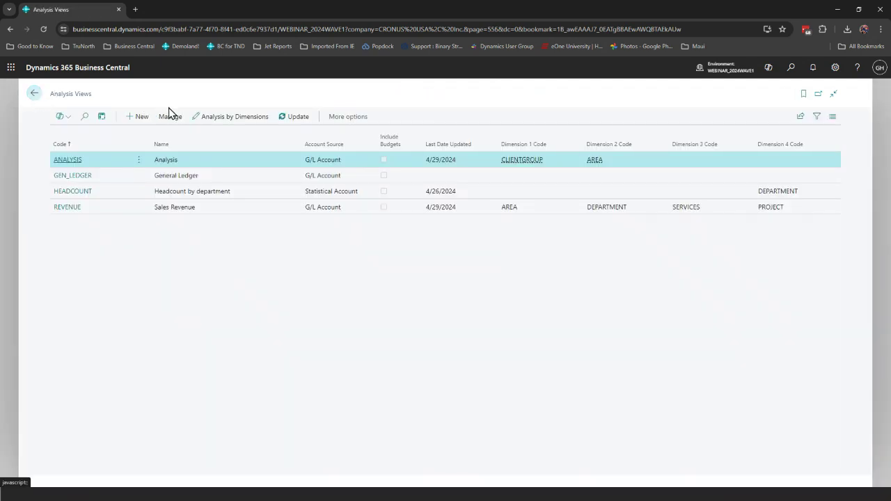
- Open Analysis by Dimensions for the ANALYSIS view, set the date filter to 01/01/24..06/30/24, and view the resulting matrix
{"action": "left_click", "coordinate": [232, 120]}
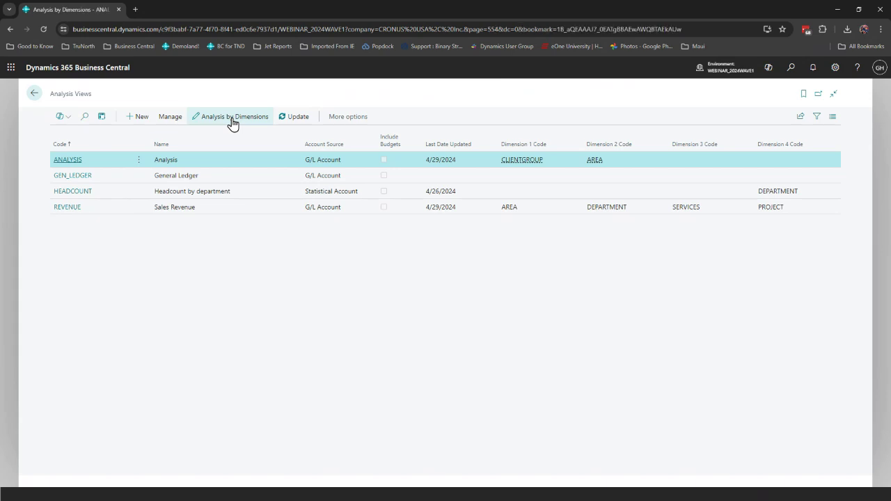
{"action": "left_click", "coordinate": [224, 255]}
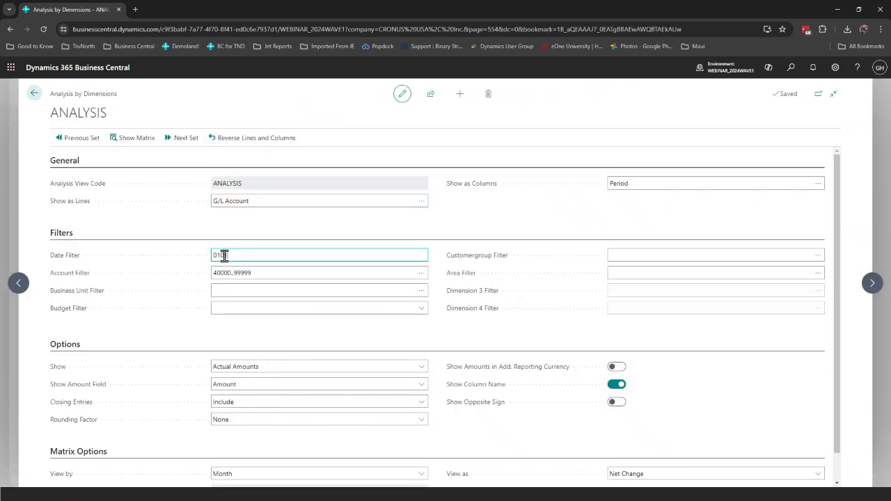
{"action": "type", "text": "01/01/24..06/30/24"}
{"action": "key", "text": "Tab"}
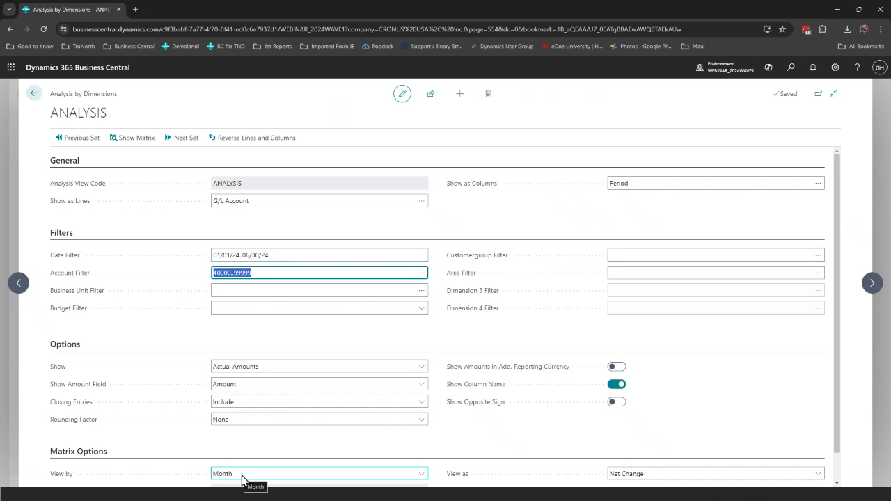
{"action": "left_click", "coordinate": [136, 144]}
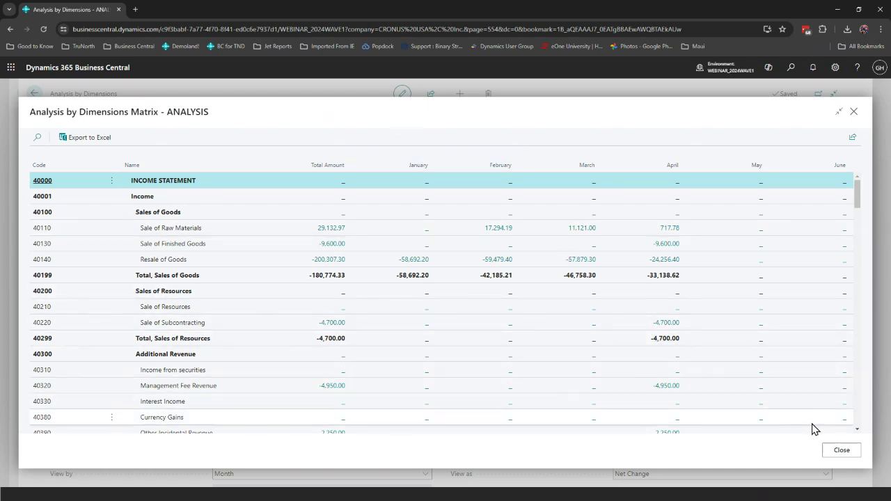
{"action": "left_click", "coordinate": [842, 451]}
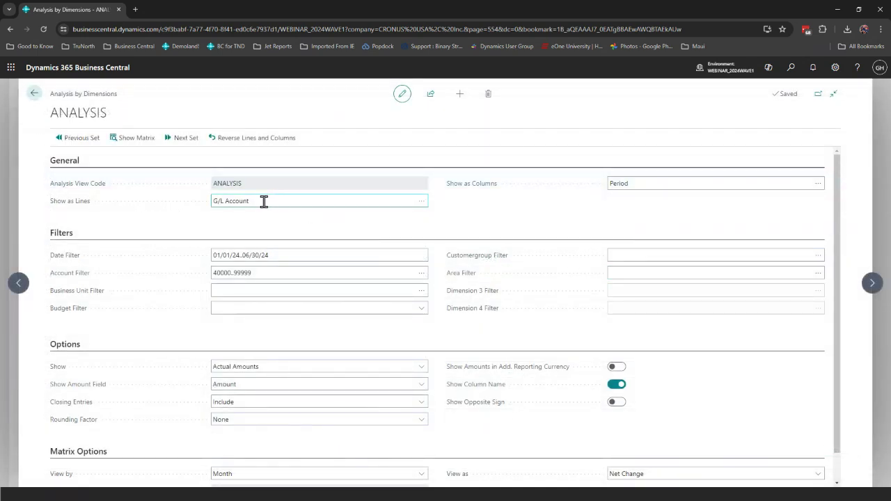
- Set the analysis to show AREA as lines and display the matrix by month
{"action": "left_click", "coordinate": [421, 204]}
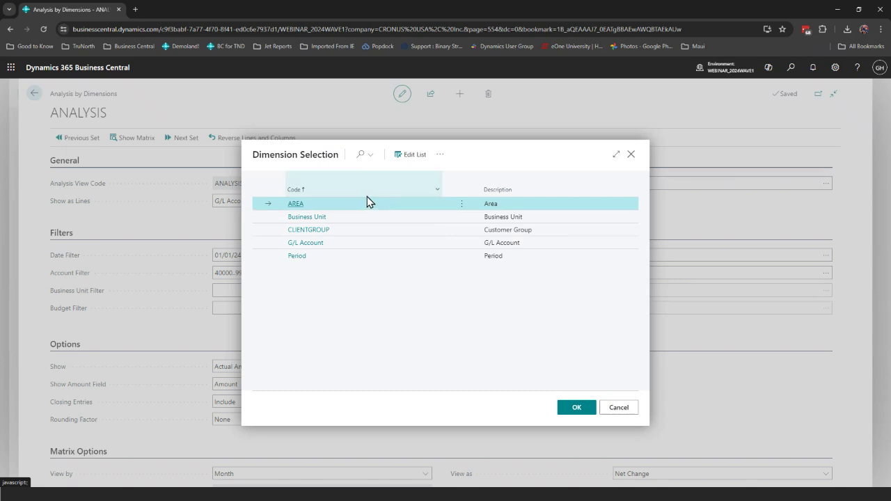
{"action": "left_click", "coordinate": [295, 205]}
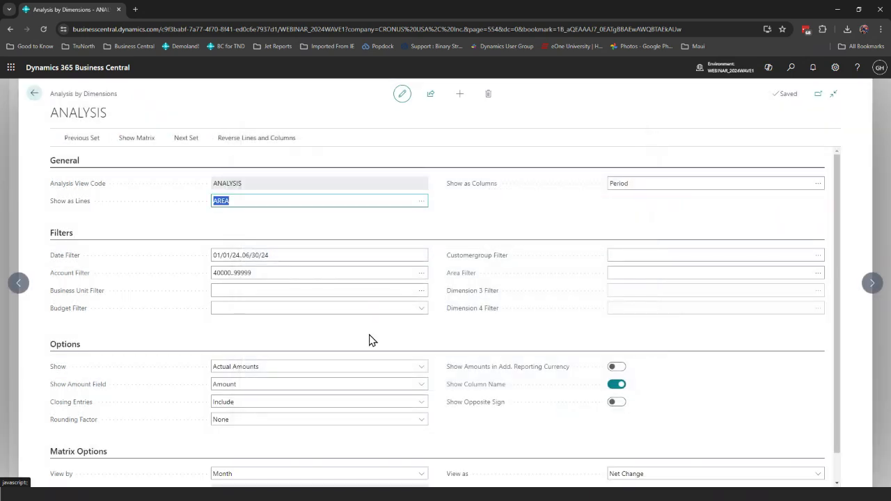
{"action": "left_click", "coordinate": [135, 143]}
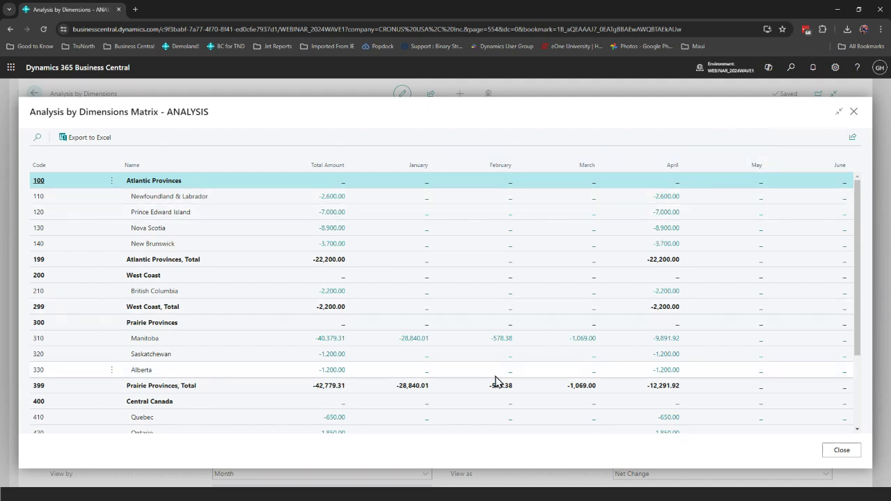
- Drill into Manitoba's January amount to review its analysis view entries, and close the matrix
{"action": "left_click", "coordinate": [410, 342]}
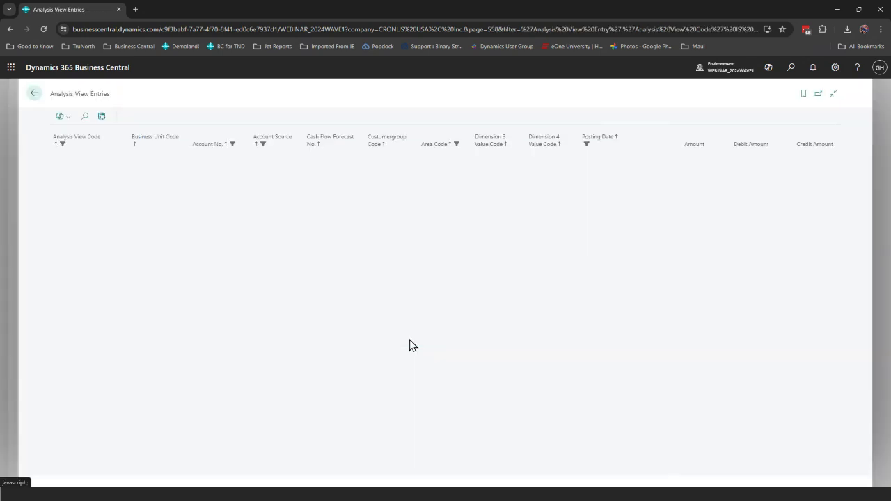
{"action": "scroll", "coordinate": [370, 225], "scroll_direction": "down", "scroll_amount": 5}
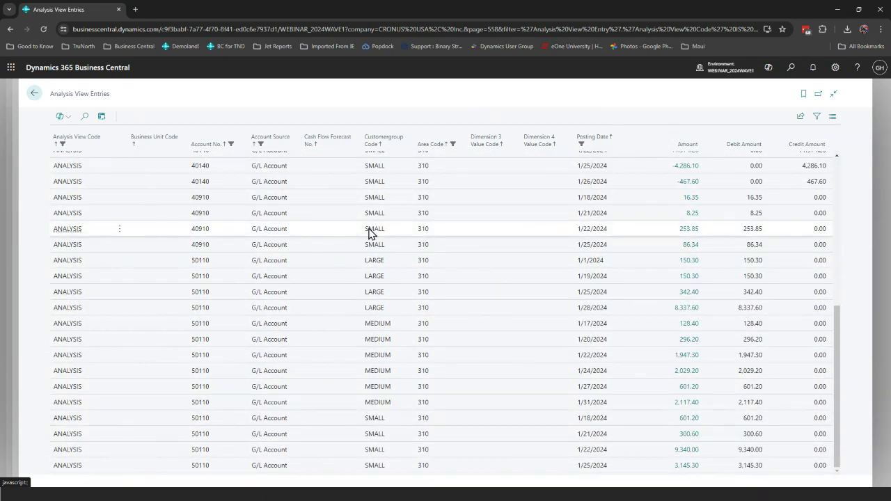
{"action": "left_click", "coordinate": [32, 95]}
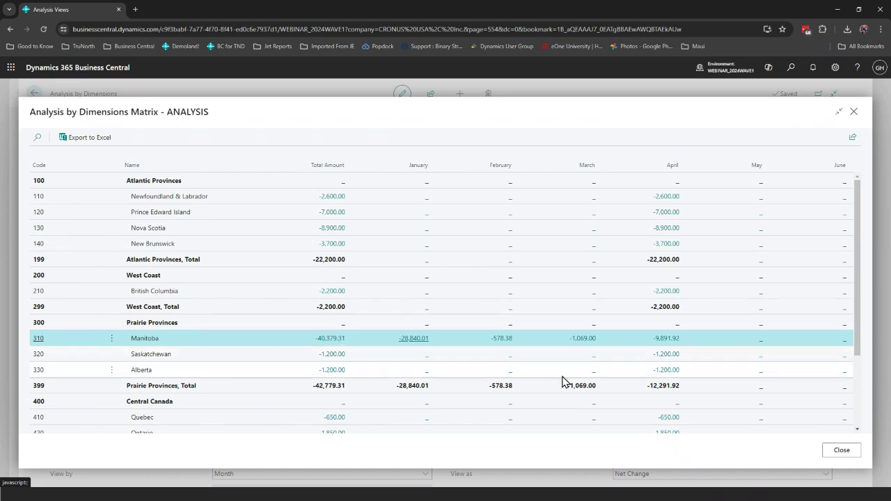
{"action": "left_click", "coordinate": [842, 451]}
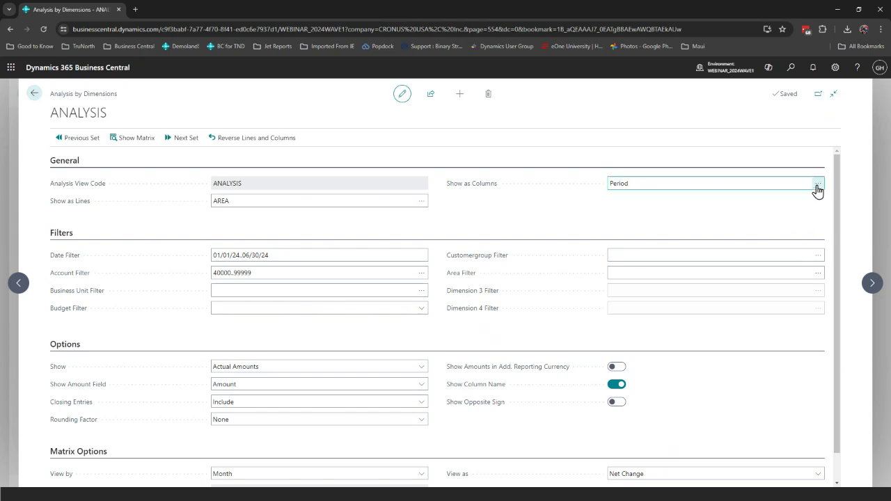
- Show CLIENTGROUP as columns, view the area by customer group matrix, and return to the home page
{"action": "left_click", "coordinate": [818, 185]}
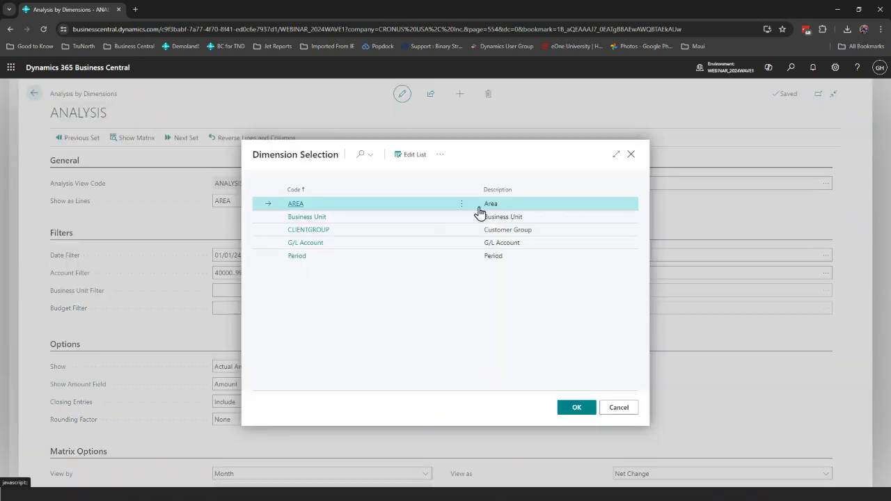
{"action": "left_click", "coordinate": [312, 231]}
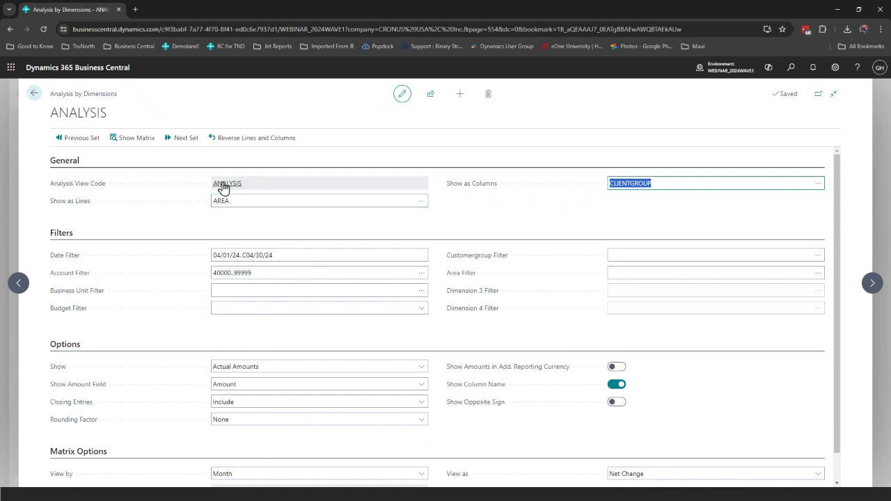
{"action": "left_click", "coordinate": [134, 145]}
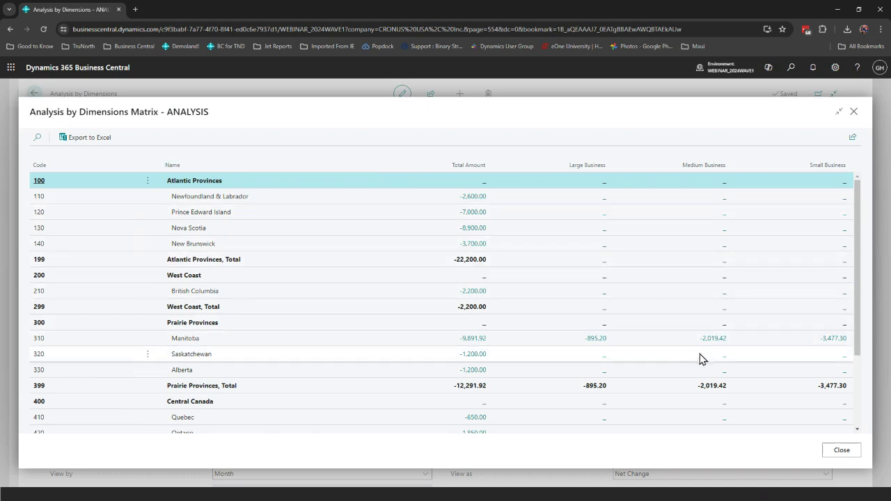
{"action": "left_click", "coordinate": [842, 451]}
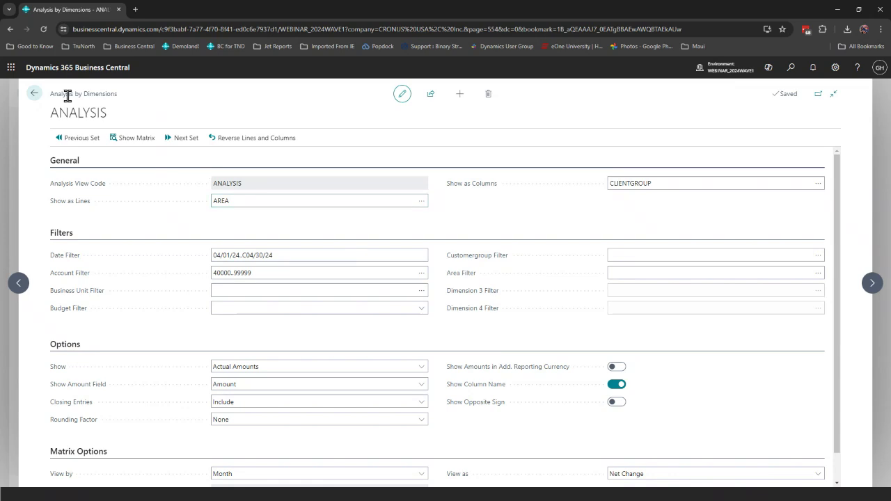
{"action": "left_click", "coordinate": [32, 95]}
{"action": "left_click", "coordinate": [32, 95]}
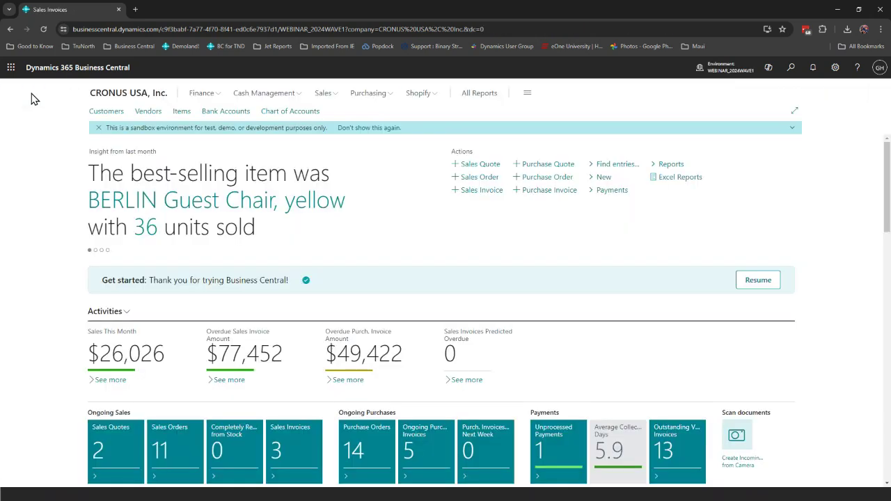
- Open the REV CPYTD financial report and examine its revenue rows and area totals for the current period and year to date
{"action": "left_click", "coordinate": [201, 94]}
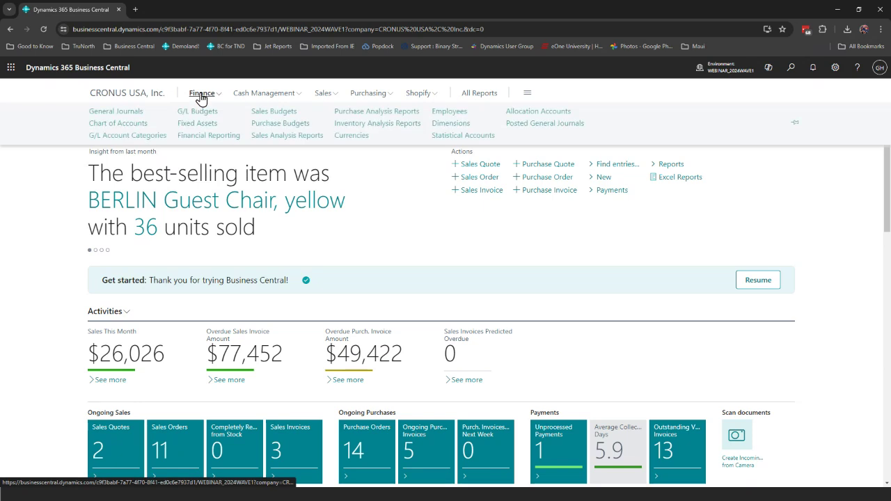
{"action": "left_click", "coordinate": [206, 141]}
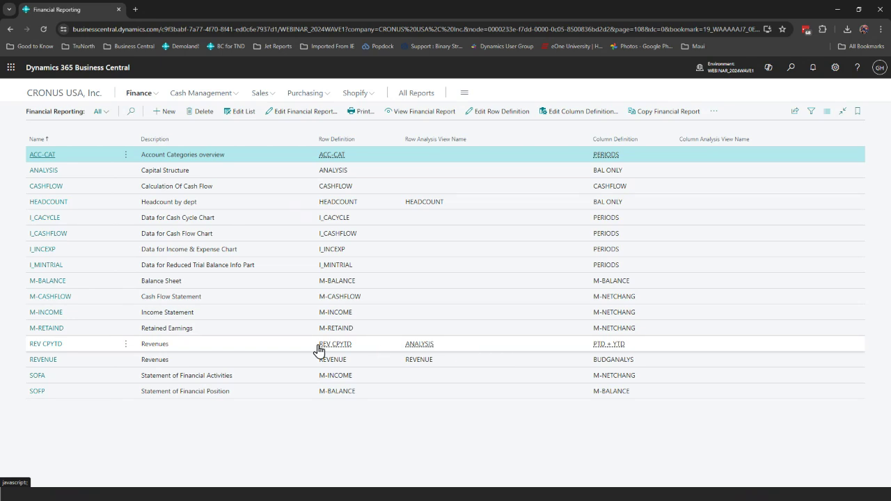
{"action": "left_click", "coordinate": [43, 344]}
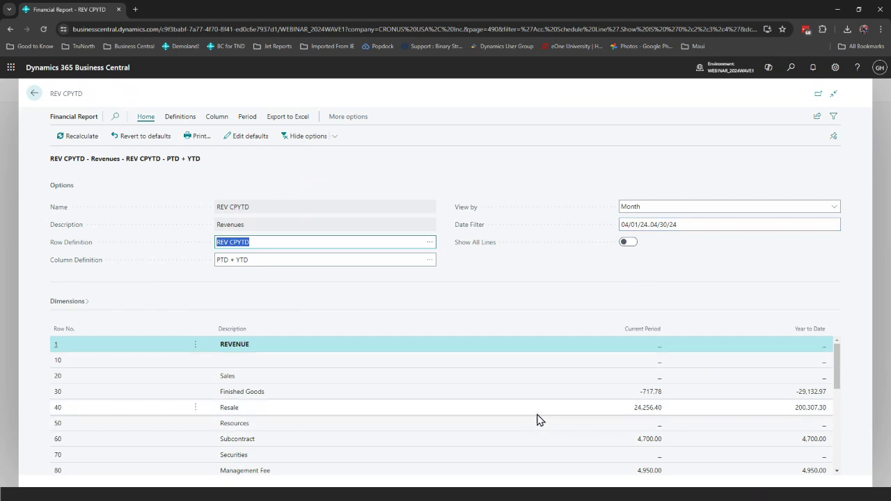
{"action": "scroll", "coordinate": [329, 383], "scroll_direction": "down", "scroll_amount": 1}
{"action": "scroll", "coordinate": [331, 383], "scroll_direction": "down", "scroll_amount": 3}
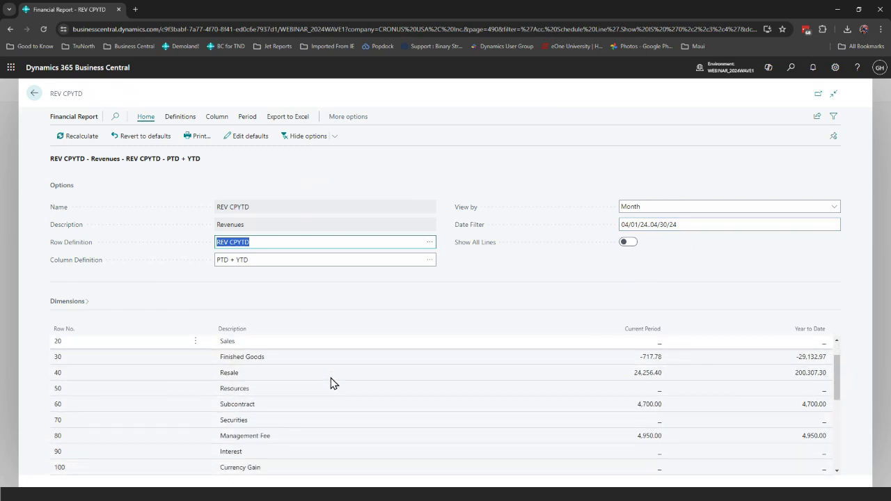
{"action": "scroll", "coordinate": [331, 383], "scroll_direction": "down", "scroll_amount": 1}
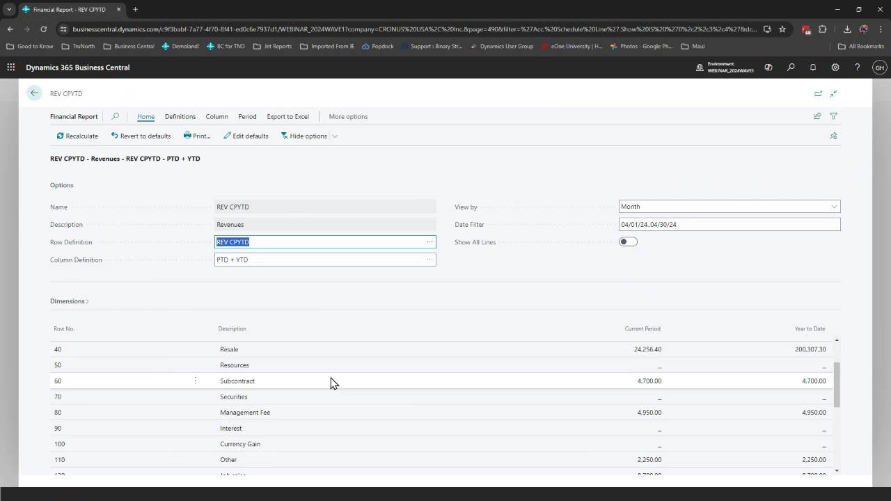
{"action": "scroll", "coordinate": [330, 383], "scroll_direction": "down", "scroll_amount": 5}
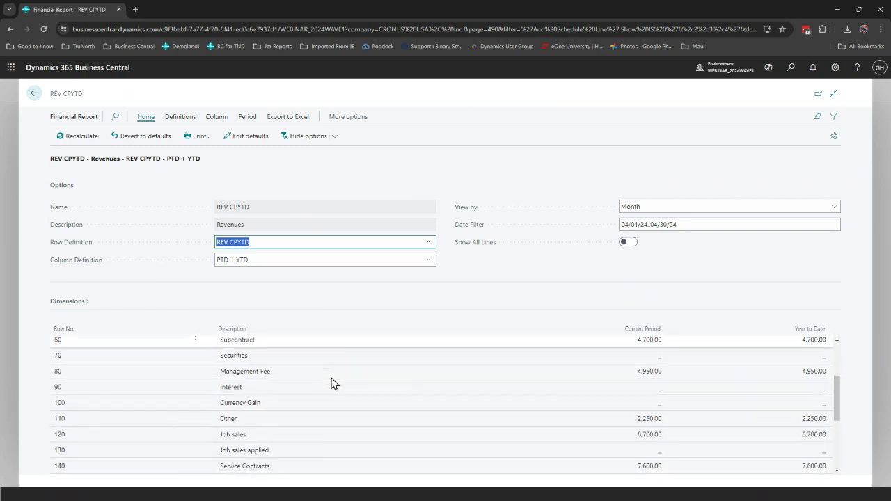
{"action": "scroll", "coordinate": [332, 378], "scroll_direction": "down", "scroll_amount": 4}
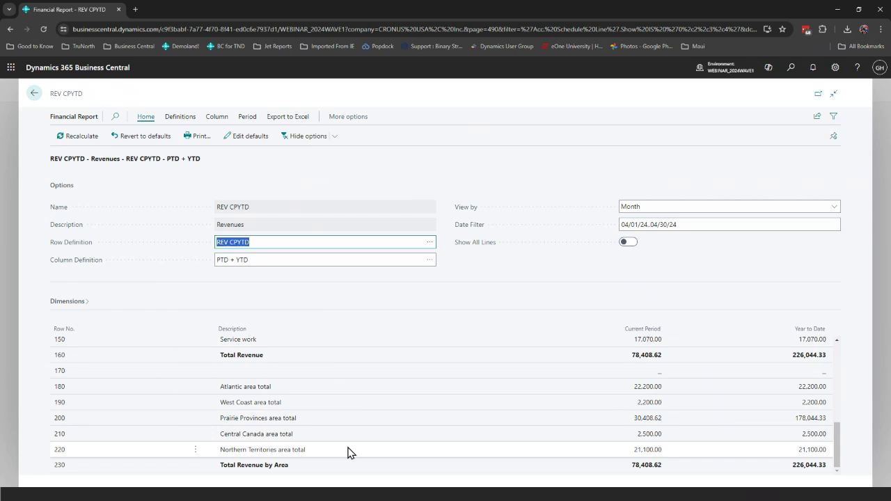
{"action": "left_click", "coordinate": [39, 95]}
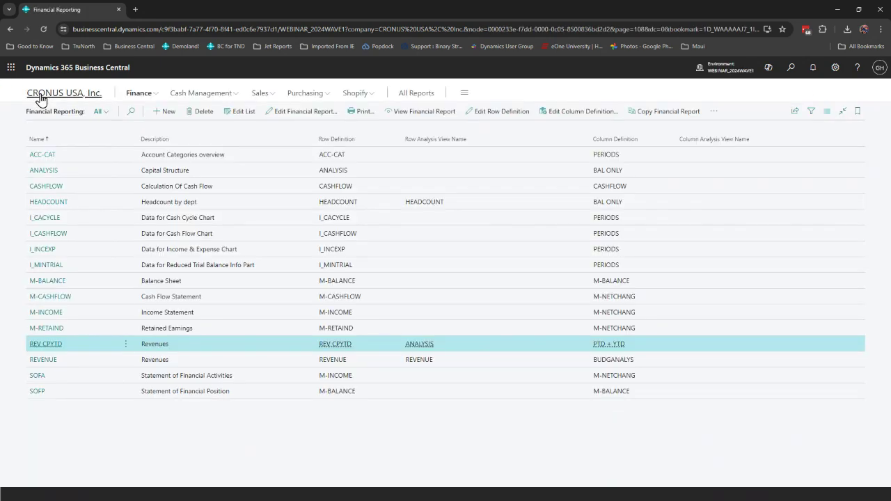
- Open the chart of accounts and look over the balance sheet accounts
{"action": "left_click", "coordinate": [139, 95]}
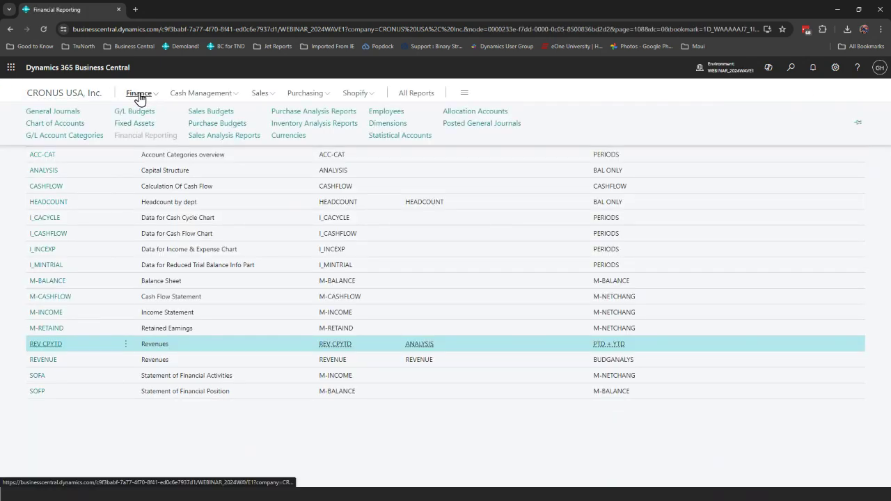
{"action": "left_click", "coordinate": [69, 126]}
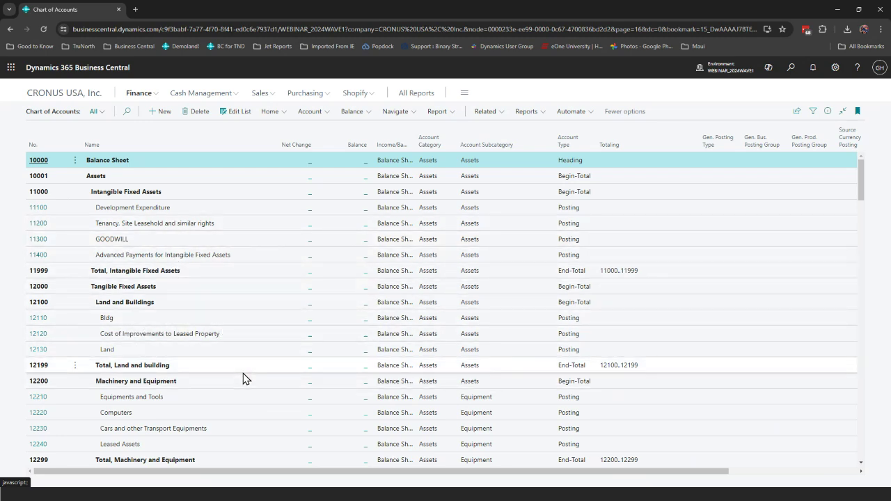
{"action": "scroll", "coordinate": [244, 378], "scroll_direction": "down", "scroll_amount": 2}
{"action": "scroll", "coordinate": [244, 378], "scroll_direction": "up", "scroll_amount": 2}
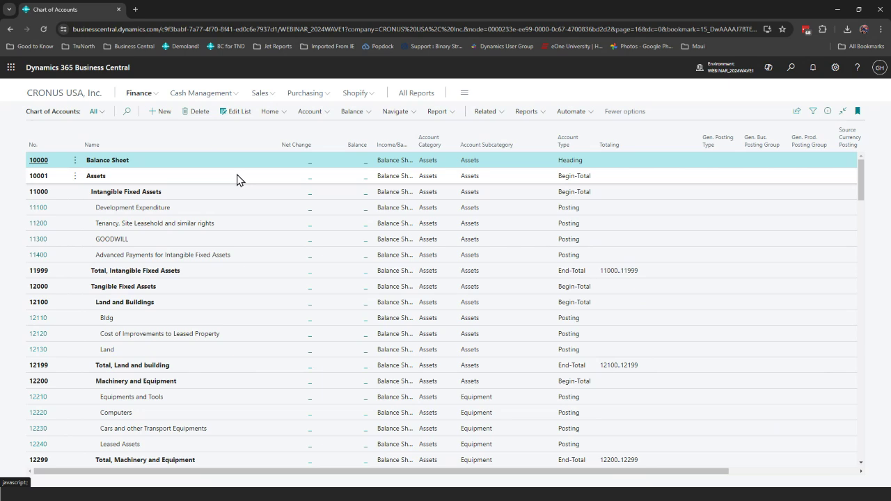
- Export the chart of accounts for editing in Excel, save the file, and open G_L Account Card (28).xlsx
{"action": "left_click", "coordinate": [796, 113]}
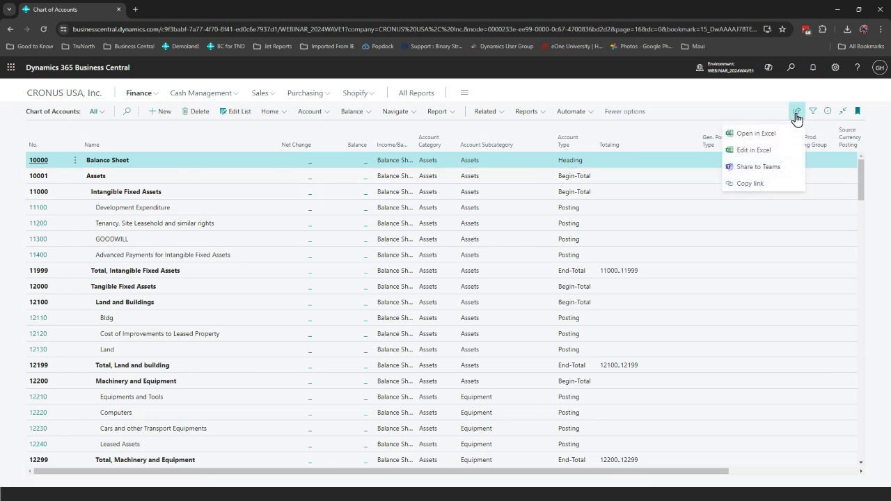
{"action": "left_click", "coordinate": [748, 159]}
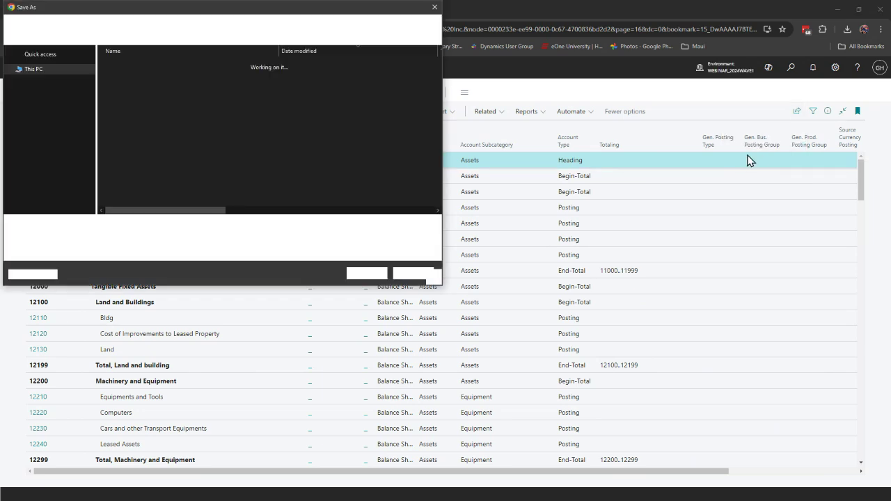
{"action": "left_click", "coordinate": [367, 272]}
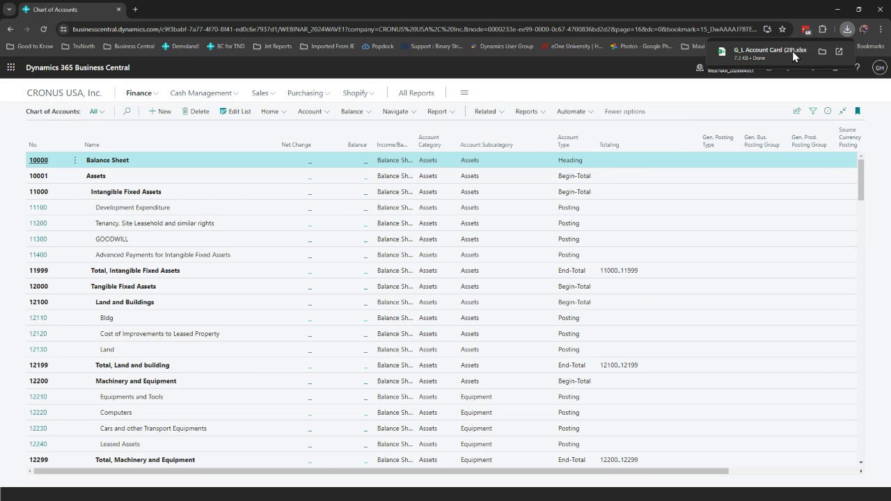
{"action": "left_click", "coordinate": [792, 50]}
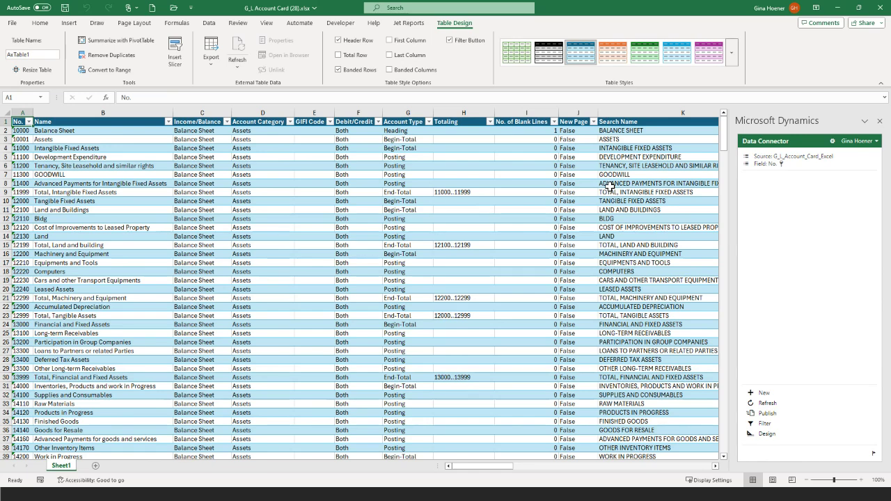
- Examine the exported account columns, including the Balance field for Finished Goods, and return to the account names
{"action": "left_click_drag", "start_coordinate": [486, 469], "coordinate": [523, 473]}
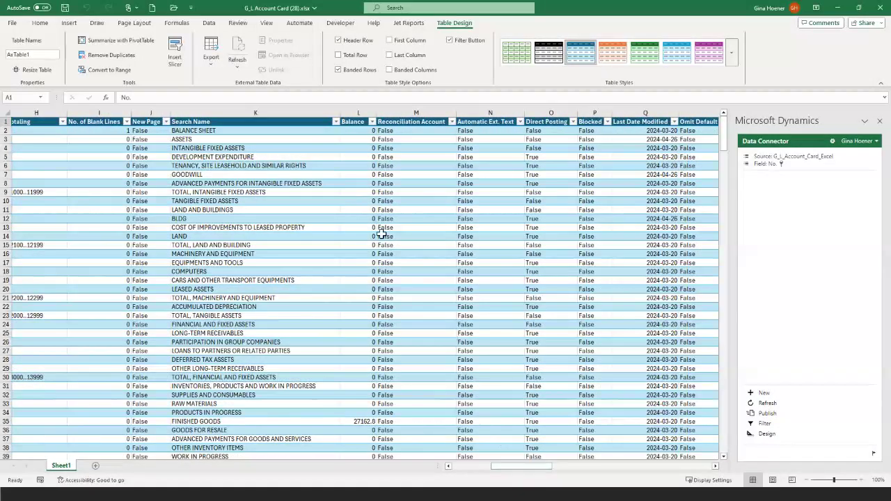
{"action": "left_click", "coordinate": [358, 421]}
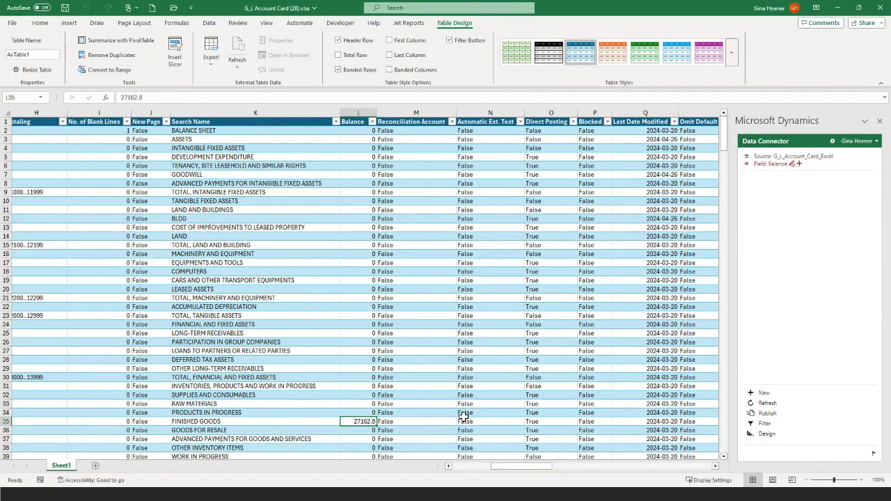
{"action": "scroll", "coordinate": [493, 410], "scroll_direction": "down", "scroll_amount": 2}
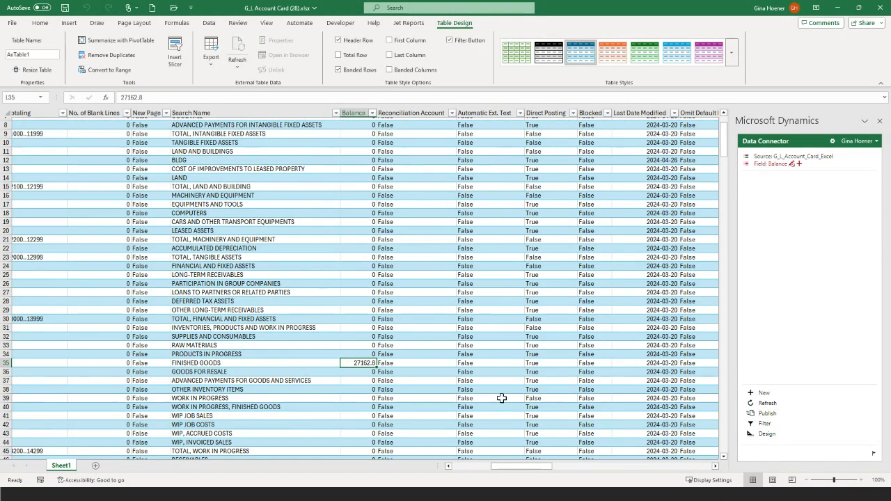
{"action": "scroll", "coordinate": [501, 398], "scroll_direction": "up", "scroll_amount": 2}
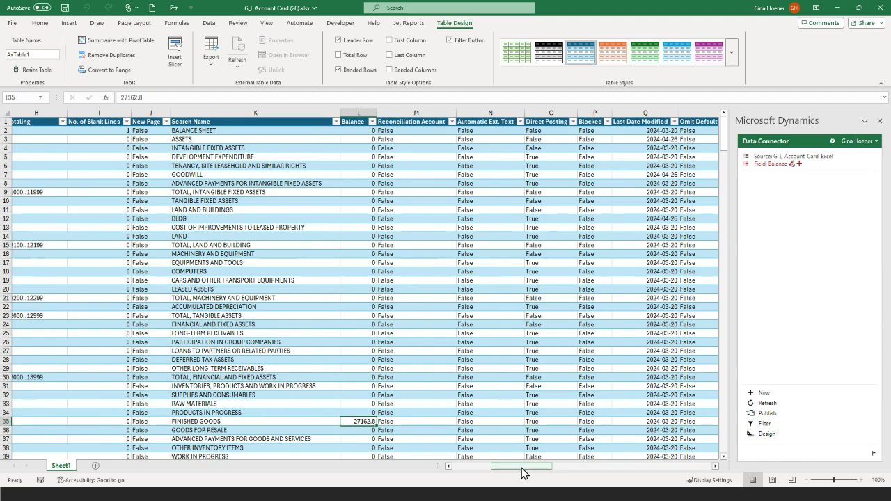
{"action": "left_click_drag", "start_coordinate": [521, 471], "coordinate": [480, 472]}
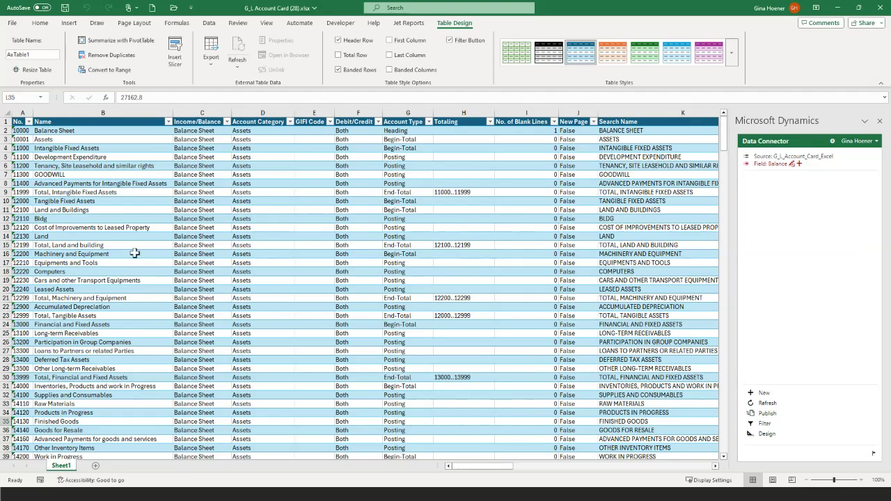
- Rename account 11300 as Goodwill and account 12110 as Building in the worksheet
{"action": "left_click", "coordinate": [74, 174]}
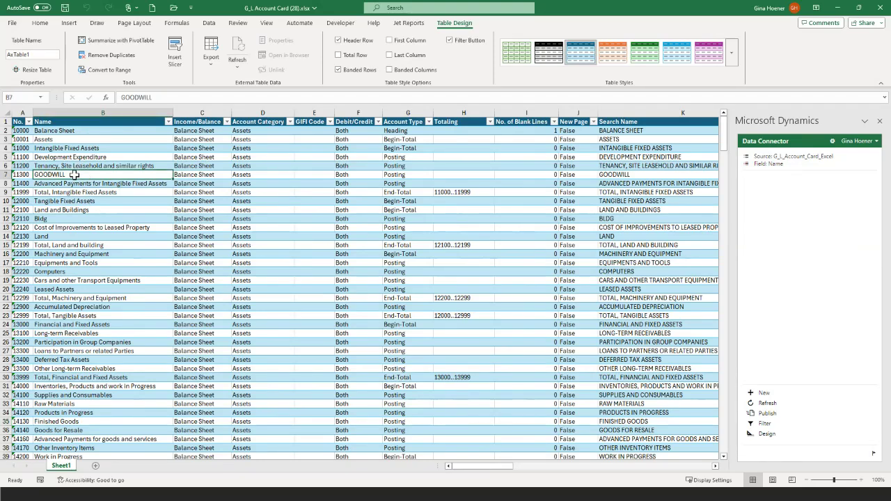
{"action": "type", "text": "Goodwill"}
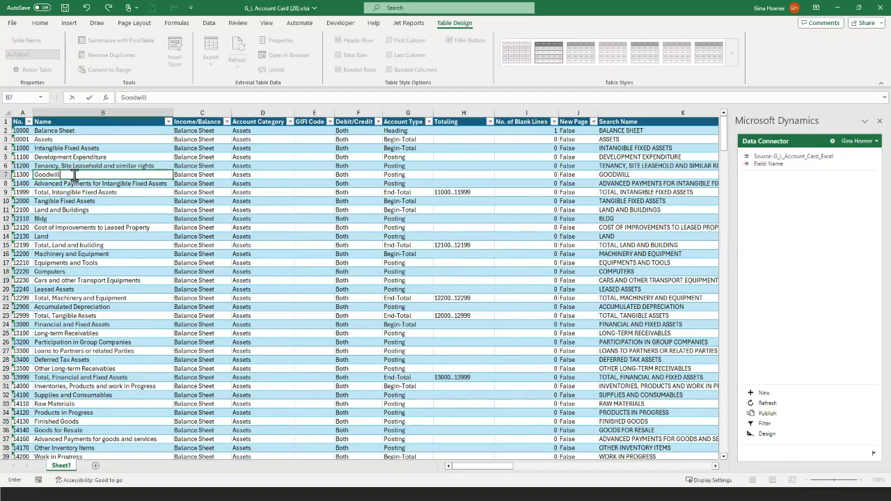
{"action": "left_click", "coordinate": [66, 218]}
{"action": "type", "text": "Building"}
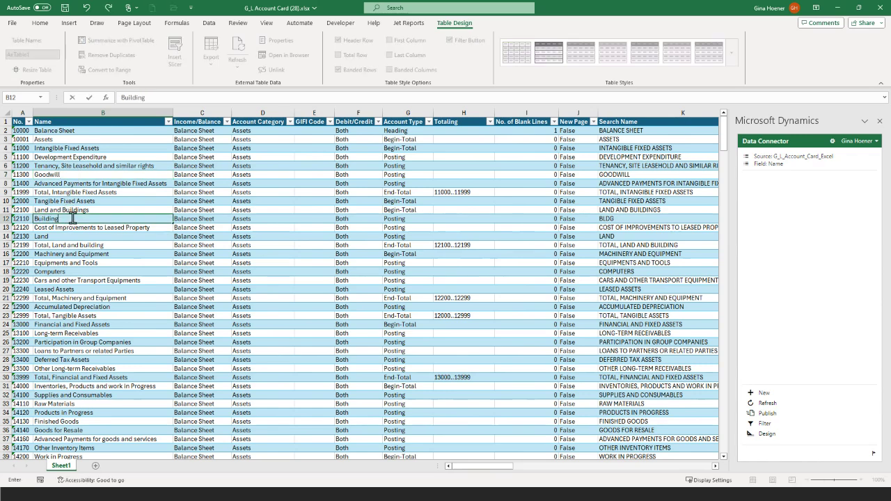
{"action": "scroll", "coordinate": [78, 364], "scroll_direction": "down", "scroll_amount": 2}
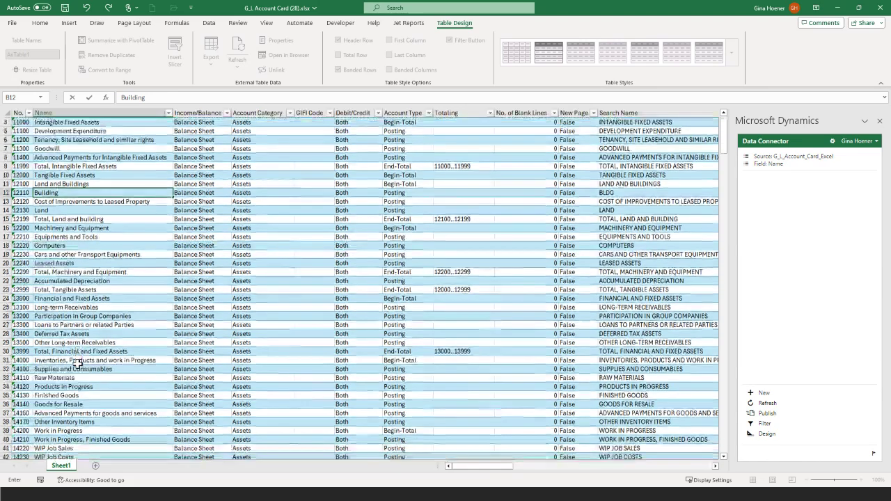
{"action": "scroll", "coordinate": [79, 363], "scroll_direction": "up", "scroll_amount": 2}
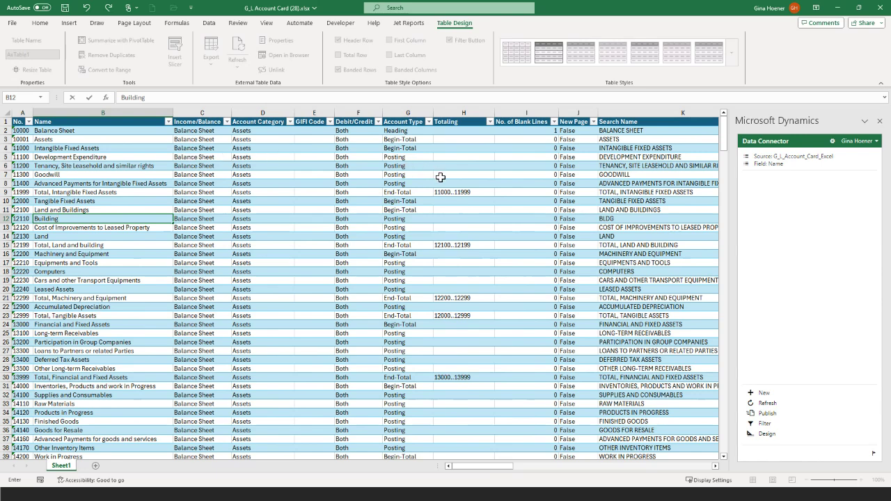
- Publish the account name changes to Business Central, and close the workbook
{"action": "left_click", "coordinate": [768, 415]}
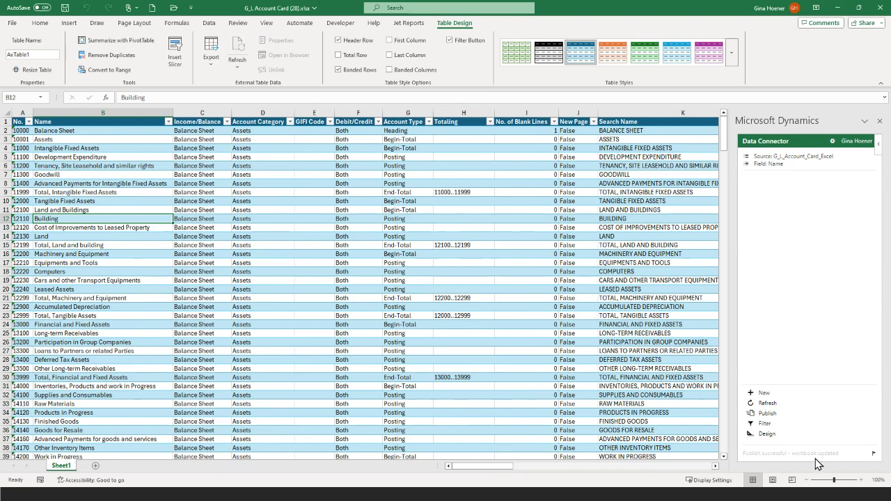
{"action": "left_click", "coordinate": [880, 9]}
{"action": "left_click", "coordinate": [460, 262]}
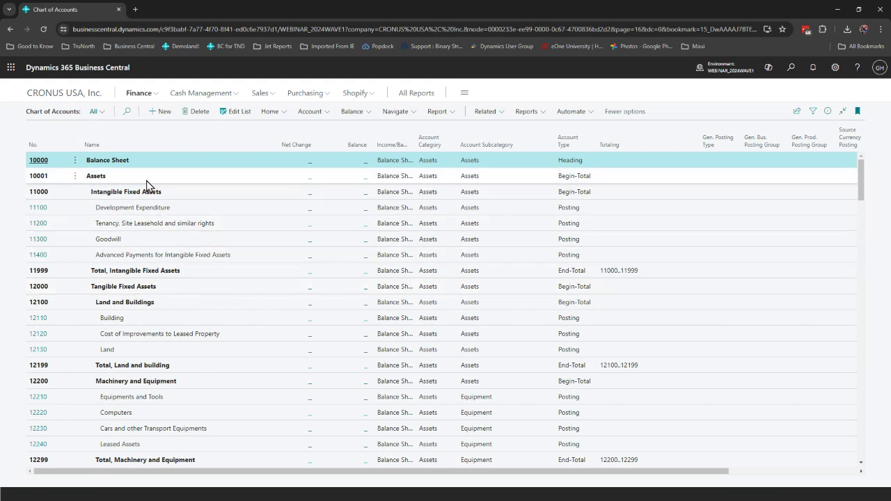
- Open the DEFAULT batch in the general journals and review its lines
{"action": "left_click", "coordinate": [139, 93]}
{"action": "left_click", "coordinate": [68, 112]}
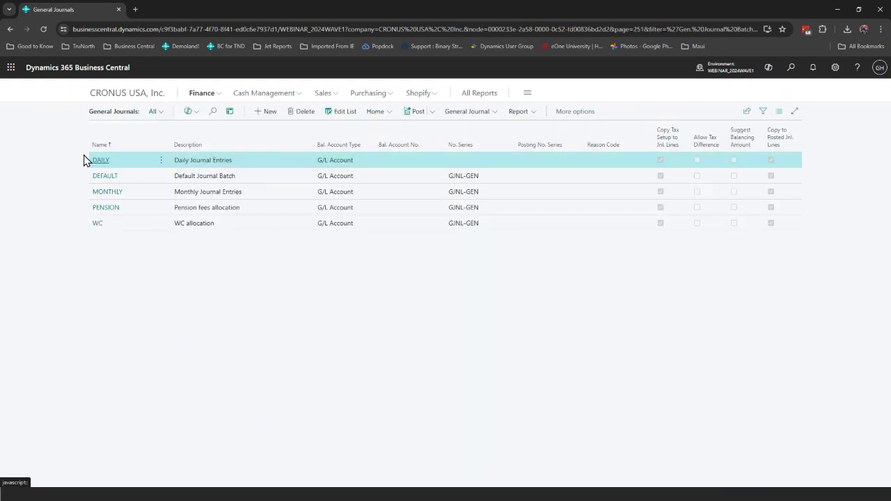
{"action": "left_click", "coordinate": [103, 182]}
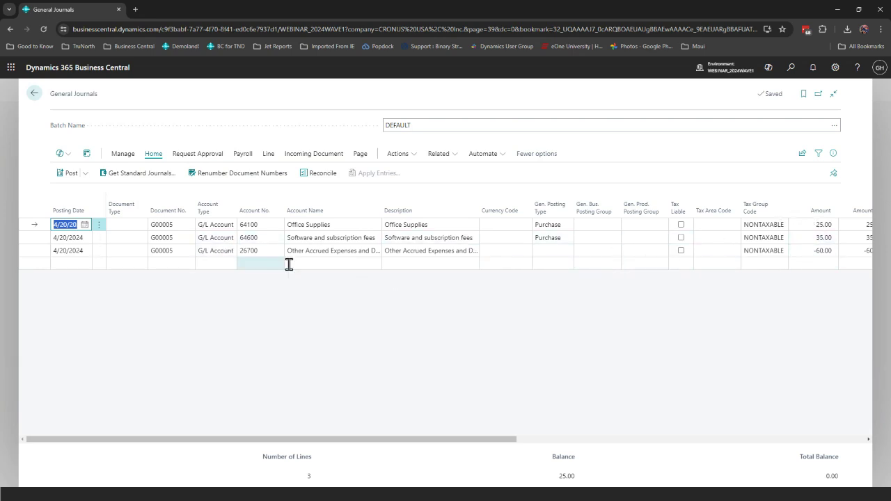
{"action": "left_click", "coordinate": [96, 295]}
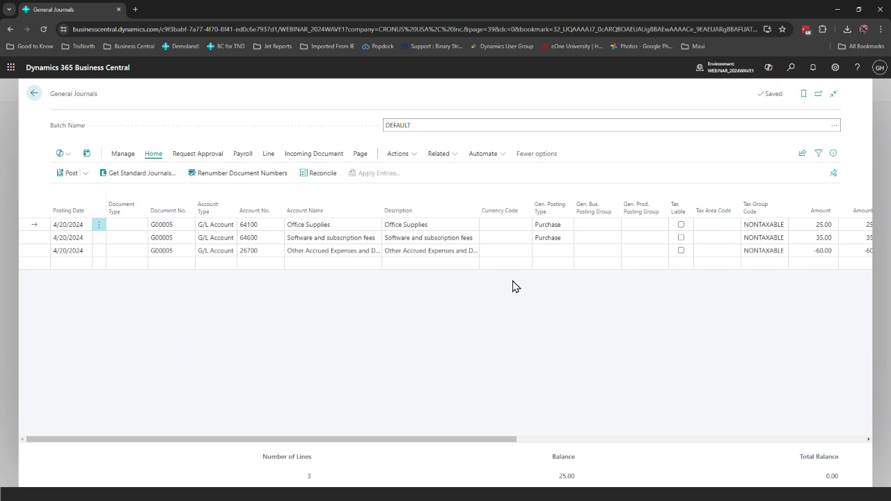
- Export the DEFAULT journal lines for editing in Excel, save the file, and open General Journals (21).xlsx
{"action": "left_click", "coordinate": [803, 157]}
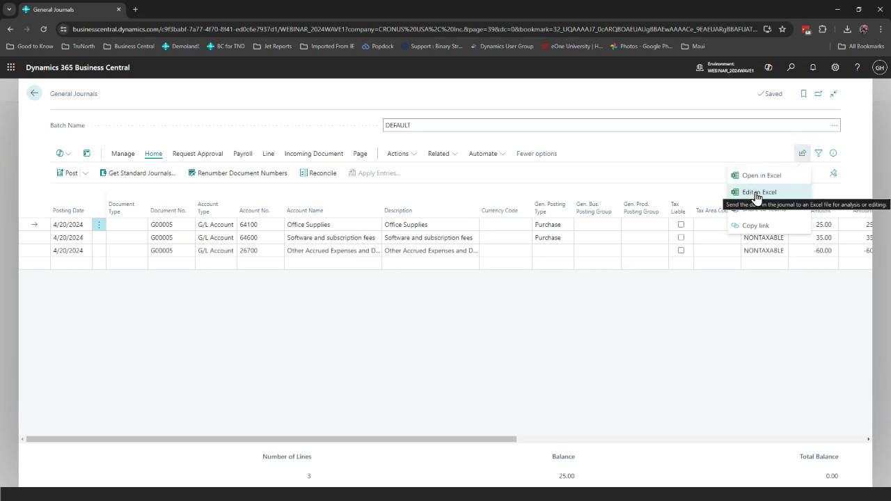
{"action": "left_click", "coordinate": [756, 195]}
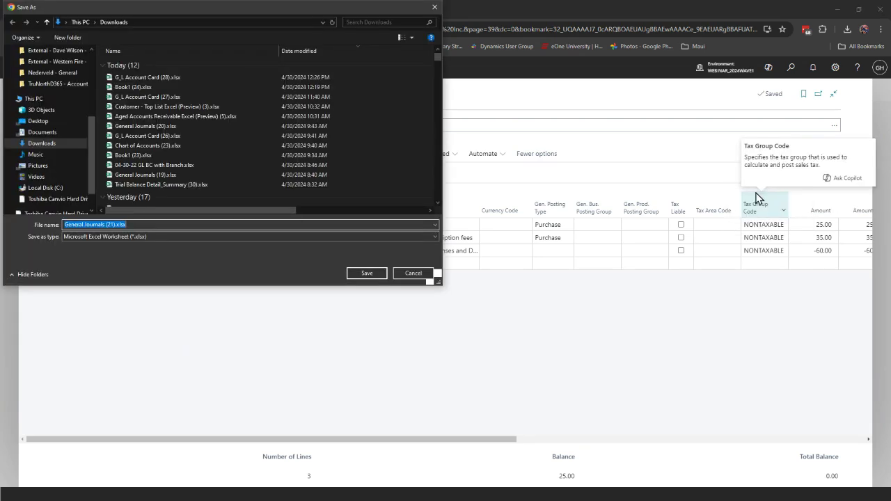
{"action": "left_click", "coordinate": [371, 276]}
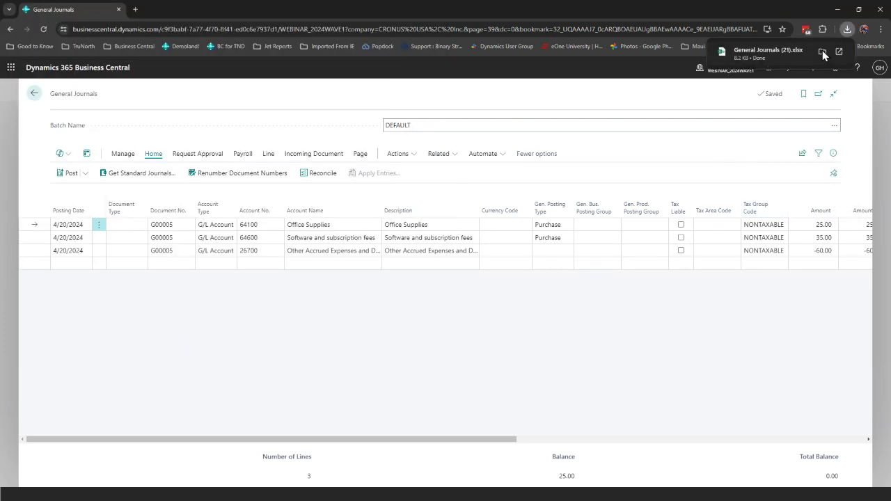
{"action": "left_click", "coordinate": [765, 50]}
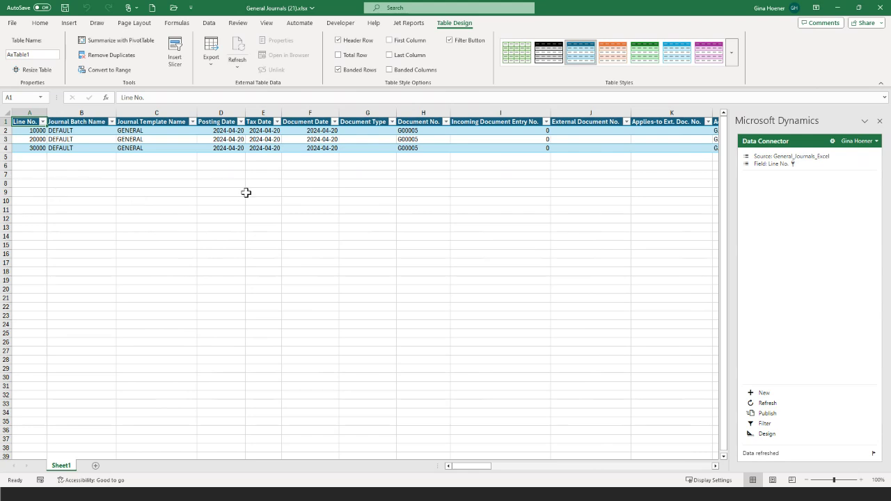
- Edit the design of the General_Journals_Excel table and remove Tax Date from its selected fields
{"action": "mouse_move", "coordinate": [457, 469]}
{"action": "left_mouse_down"}
{"action": "mouse_move", "coordinate": [663, 466]}
{"action": "mouse_move", "coordinate": [454, 468]}
{"action": "left_mouse_up"}
{"action": "left_click", "coordinate": [340, 230]}
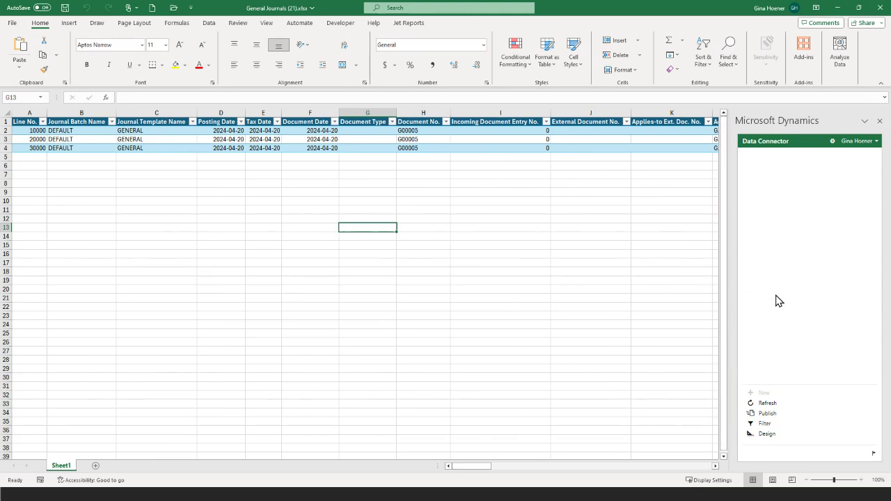
{"action": "left_click", "coordinate": [765, 435]}
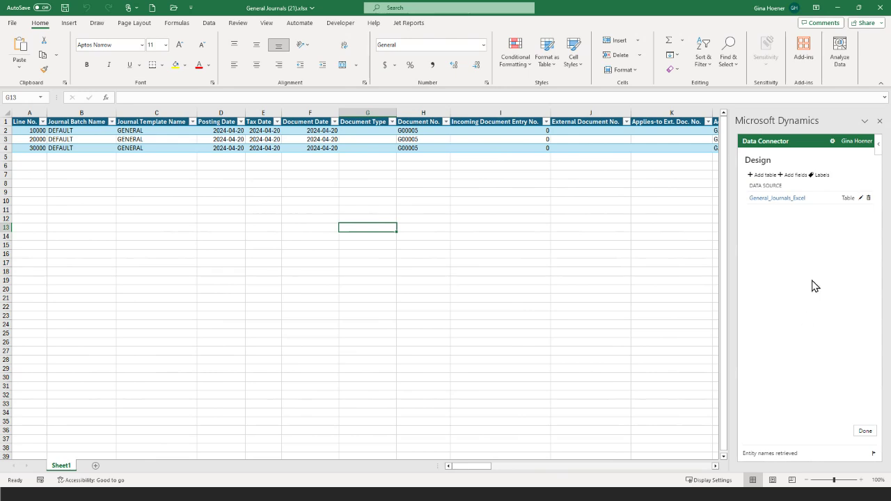
{"action": "left_click", "coordinate": [859, 199]}
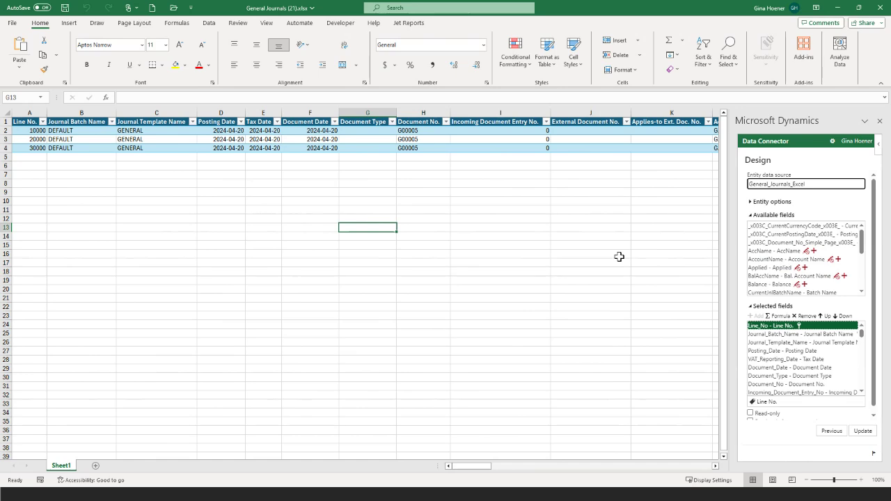
{"action": "left_click", "coordinate": [776, 360]}
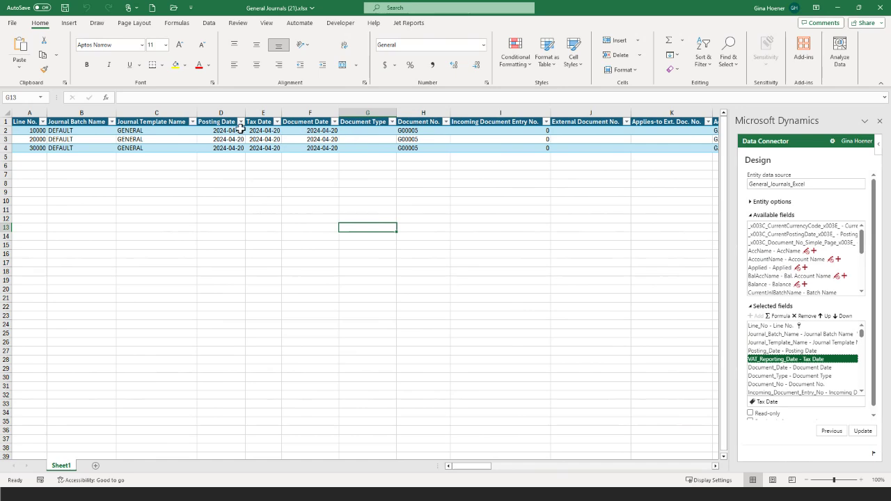
{"action": "left_click", "coordinate": [806, 317]}
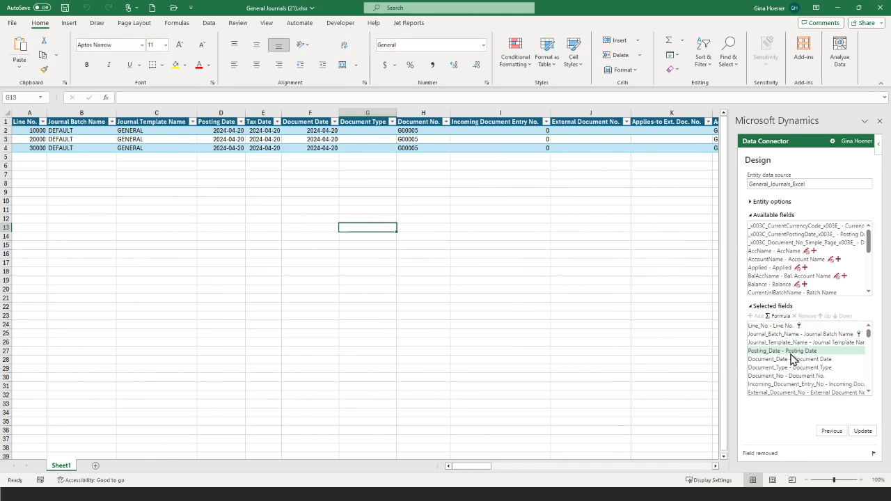
- Remove Incoming Document Entry No., External Document No. and Applies-to Ext. Doc. No. from the selected fields
{"action": "left_click", "coordinate": [792, 384]}
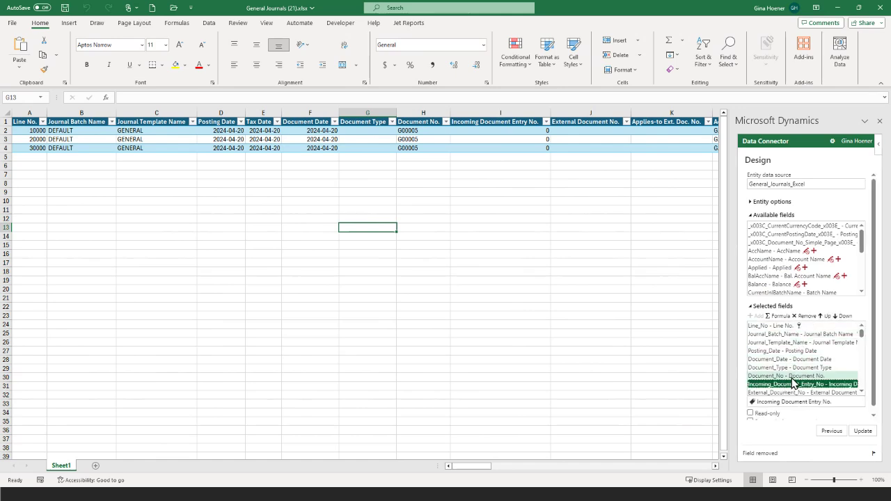
{"action": "left_click", "coordinate": [862, 392]}
{"action": "left_click", "coordinate": [862, 392]}
{"action": "left_click", "coordinate": [861, 392]}
{"action": "left_click", "coordinate": [862, 392]}
{"action": "left_click", "coordinate": [862, 392]}
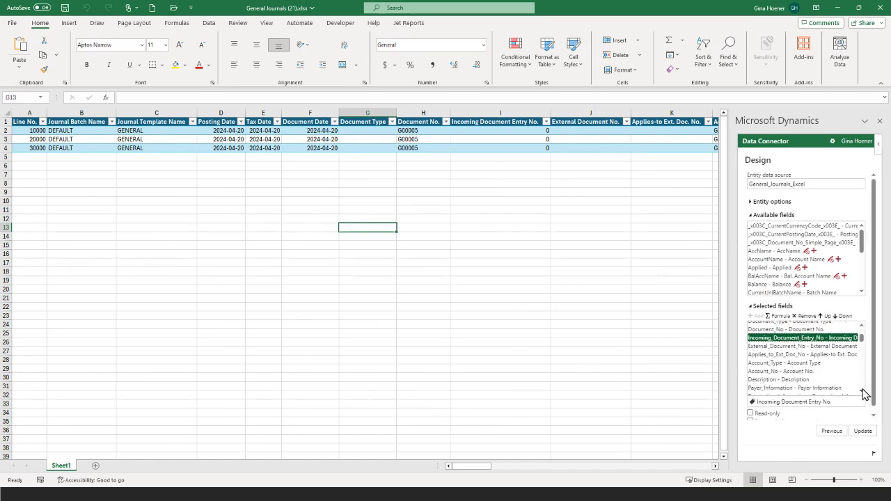
{"action": "left_click", "coordinate": [805, 363]}
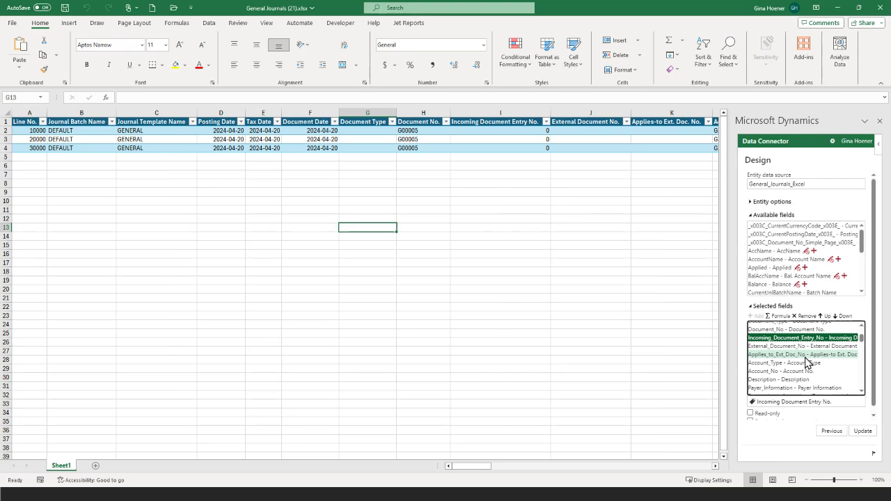
{"action": "left_click", "coordinate": [806, 357], "text": "shift"}
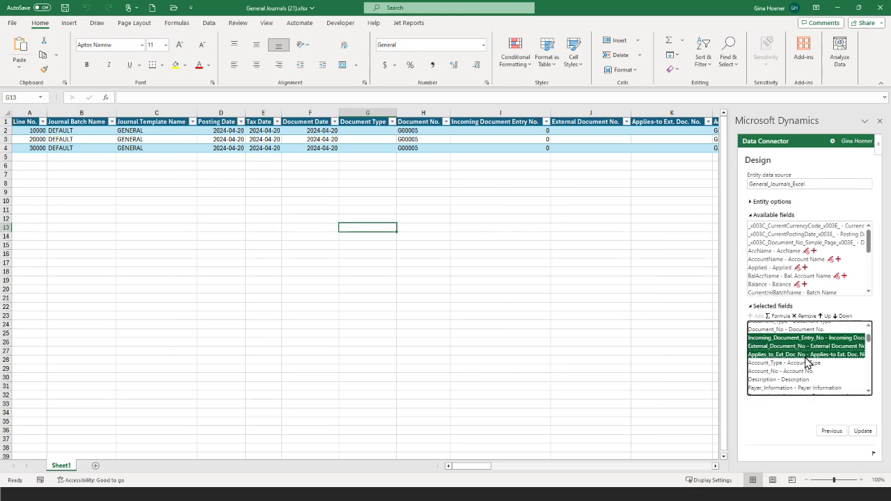
{"action": "left_click", "coordinate": [804, 316]}
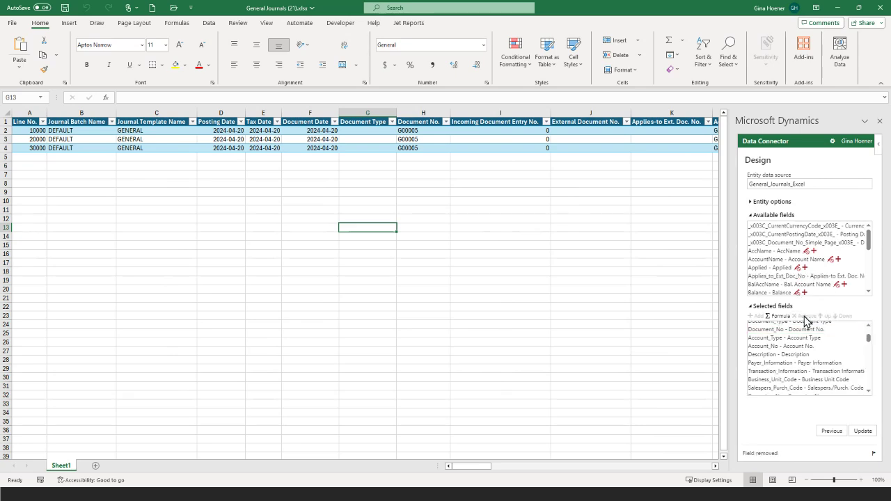
- Remove the whole range of selected fields from Payer Information through Use Tax
{"action": "left_click", "coordinate": [804, 364]}
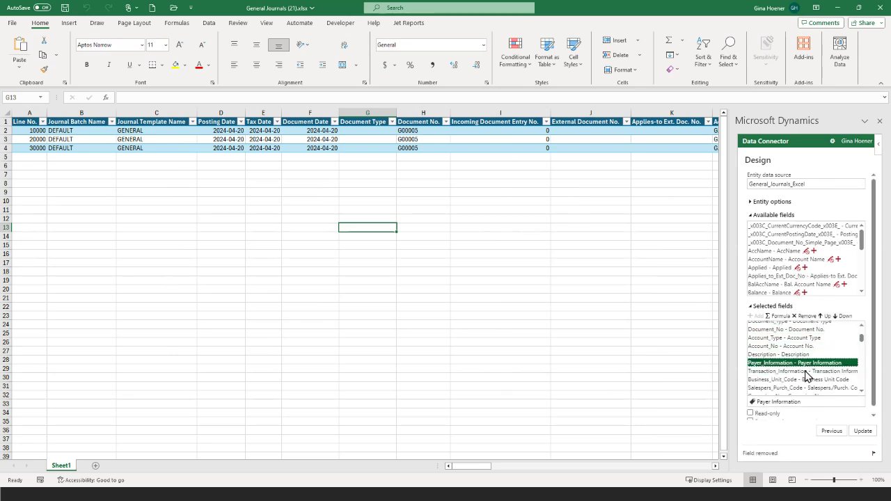
{"action": "scroll", "coordinate": [862, 394], "scroll_direction": "down", "scroll_amount": 3}
{"action": "scroll", "coordinate": [862, 394], "scroll_direction": "down", "scroll_amount": 6}
{"action": "scroll", "coordinate": [862, 394], "scroll_direction": "down", "scroll_amount": 2}
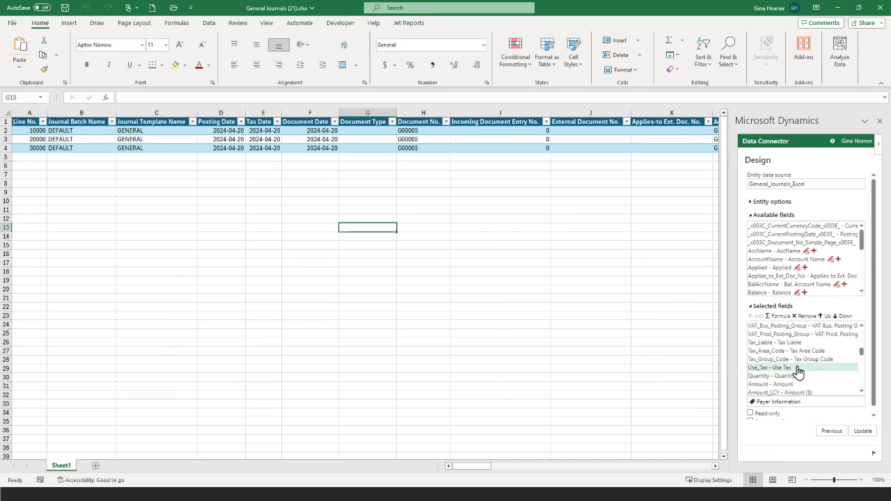
{"action": "left_click", "coordinate": [797, 368], "text": "shift"}
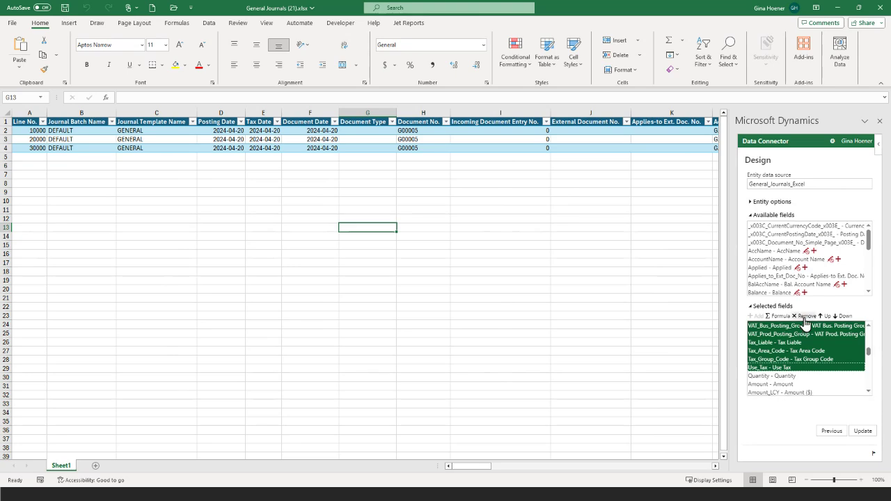
{"action": "left_click", "coordinate": [806, 317]}
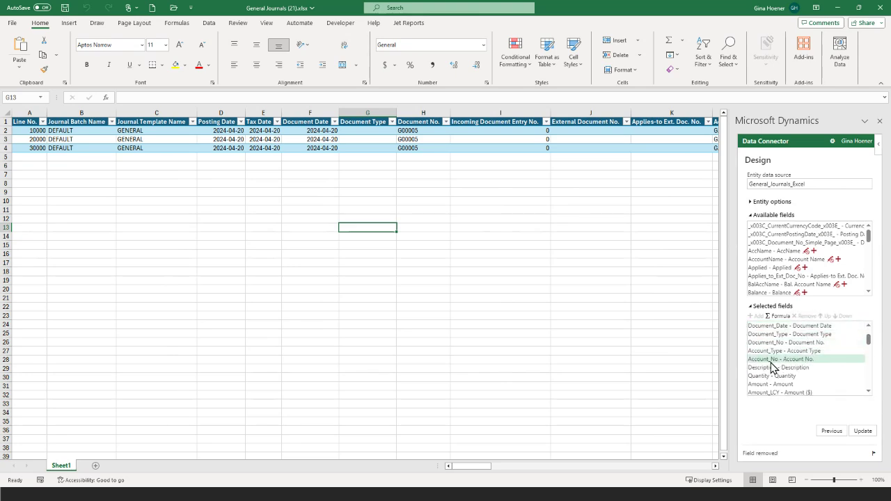
- Reorder the selected fields so that Account No. and Description come before Account Type
{"action": "left_click", "coordinate": [817, 360]}
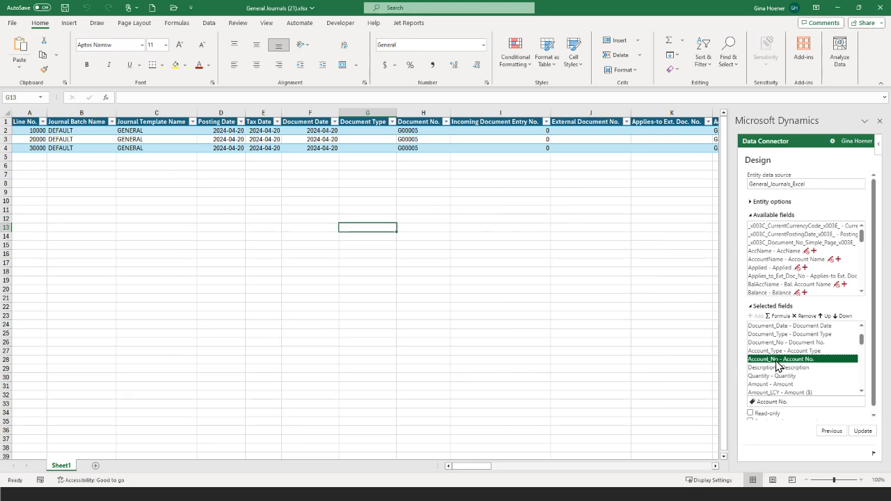
{"action": "left_click", "coordinate": [821, 318]}
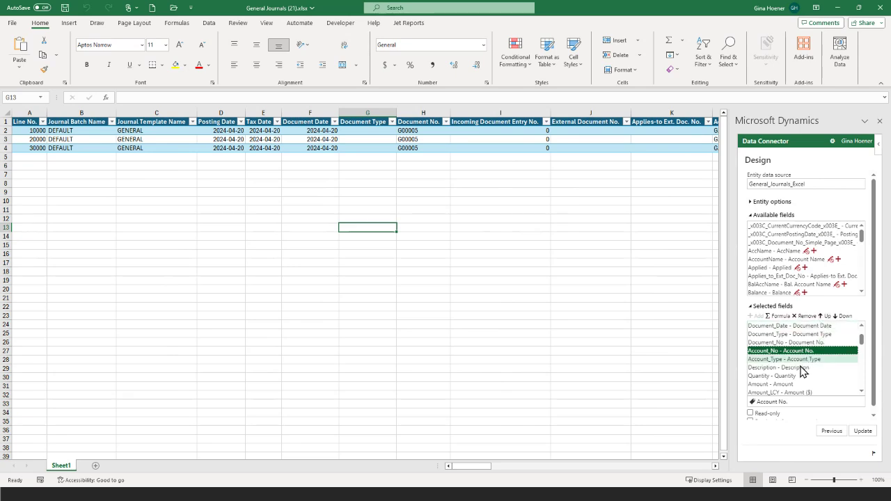
{"action": "left_click", "coordinate": [797, 367]}
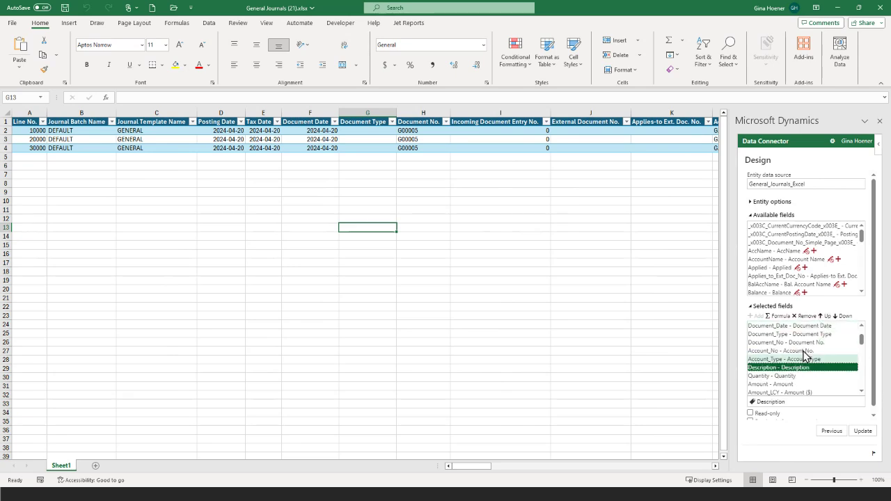
{"action": "left_click", "coordinate": [822, 317]}
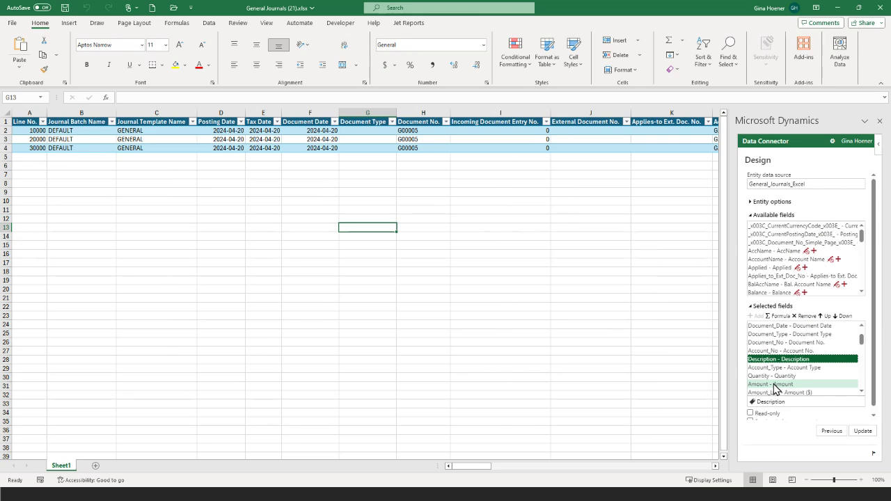
- Move the Amount field up in the selected fields so it directly follows Description
{"action": "left_click", "coordinate": [773, 385]}
{"action": "left_click", "coordinate": [860, 391]}
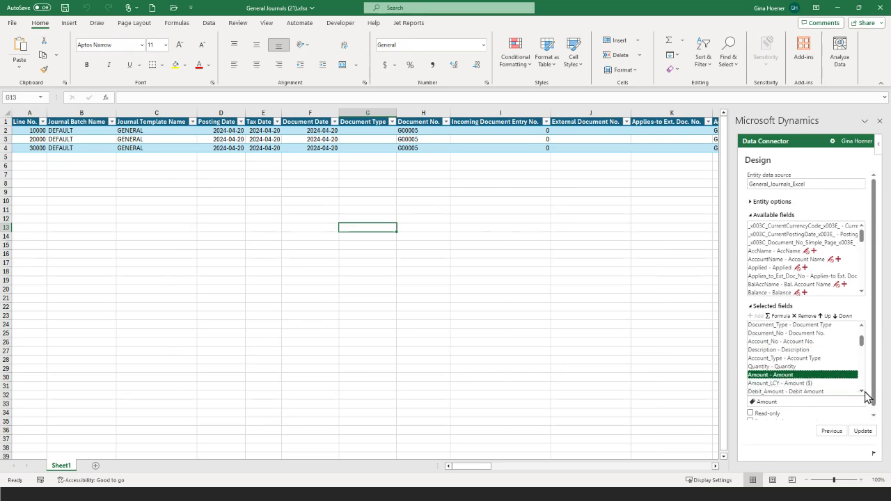
{"action": "left_click", "coordinate": [828, 316]}
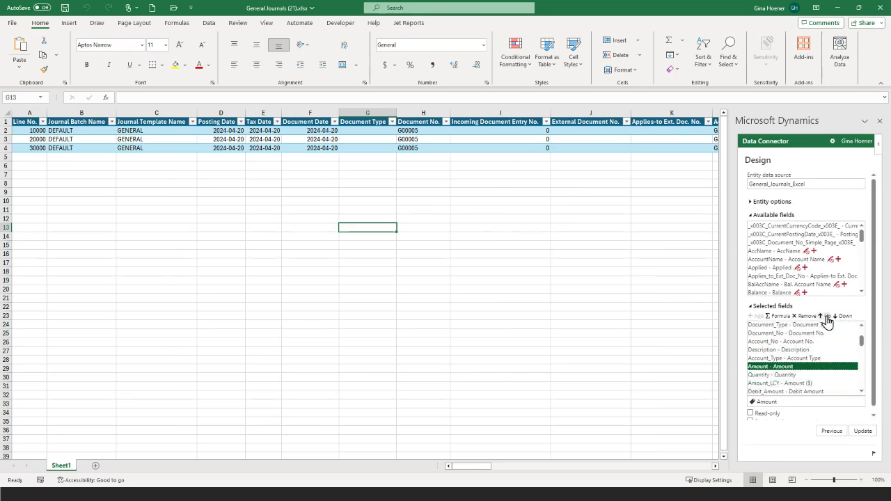
{"action": "left_click", "coordinate": [827, 316]}
{"action": "scroll", "coordinate": [834, 351], "scroll_direction": "up", "scroll_amount": 2}
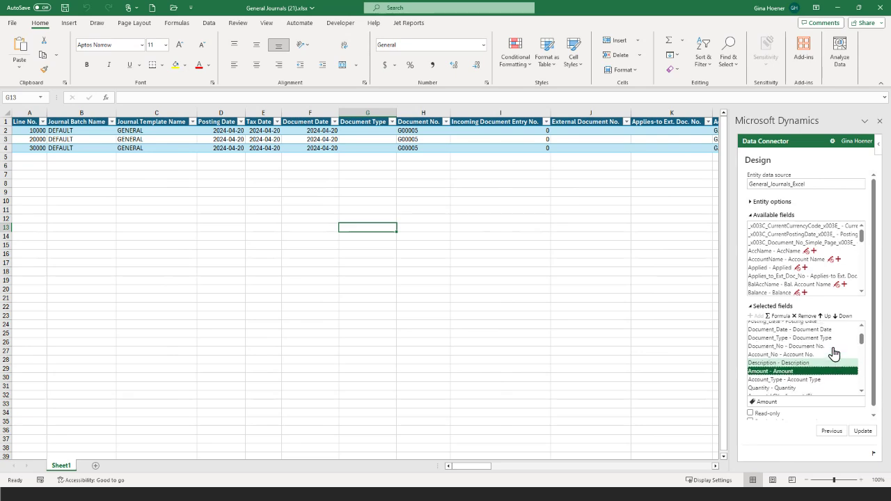
{"action": "scroll", "coordinate": [807, 352], "scroll_direction": "up", "scroll_amount": 2}
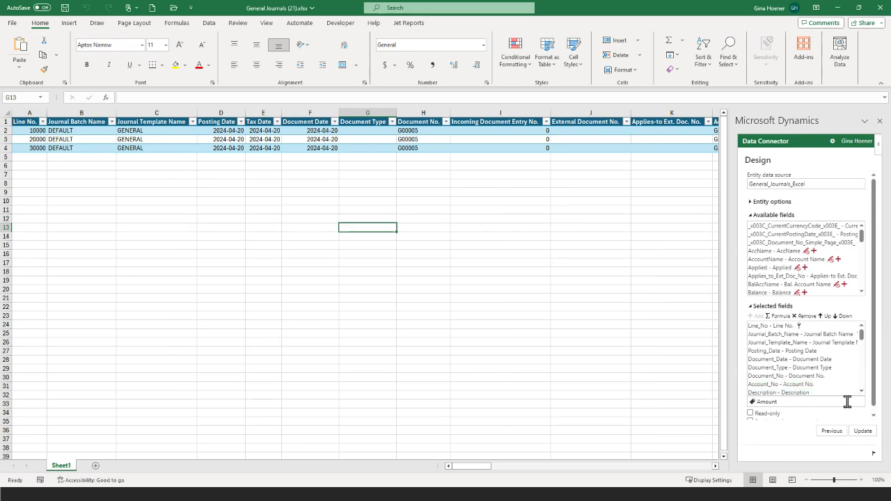
- Apply the new field layout to the General_Journals_Excel table, close the design, and refresh the journal data
{"action": "left_click", "coordinate": [863, 433]}
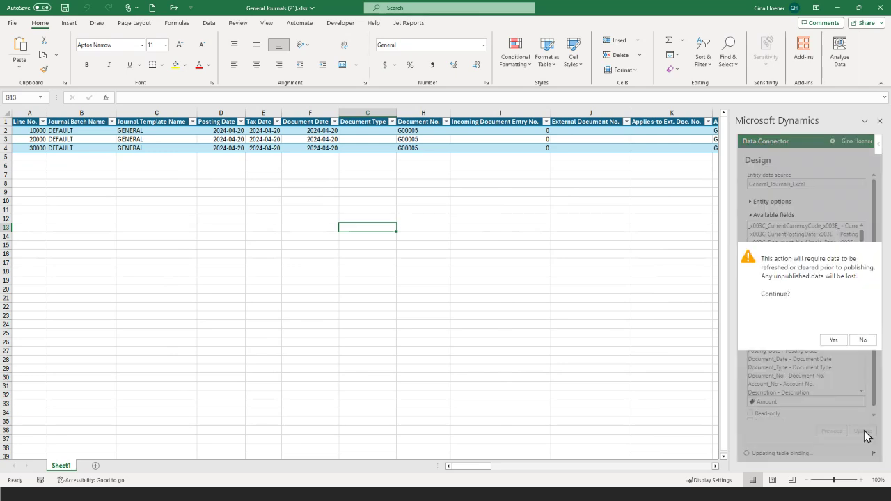
{"action": "left_click", "coordinate": [839, 341]}
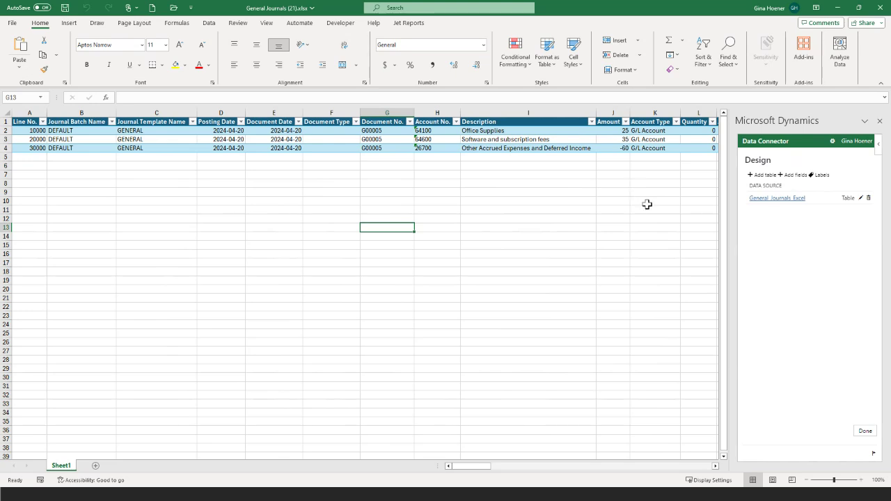
{"action": "left_click", "coordinate": [865, 433]}
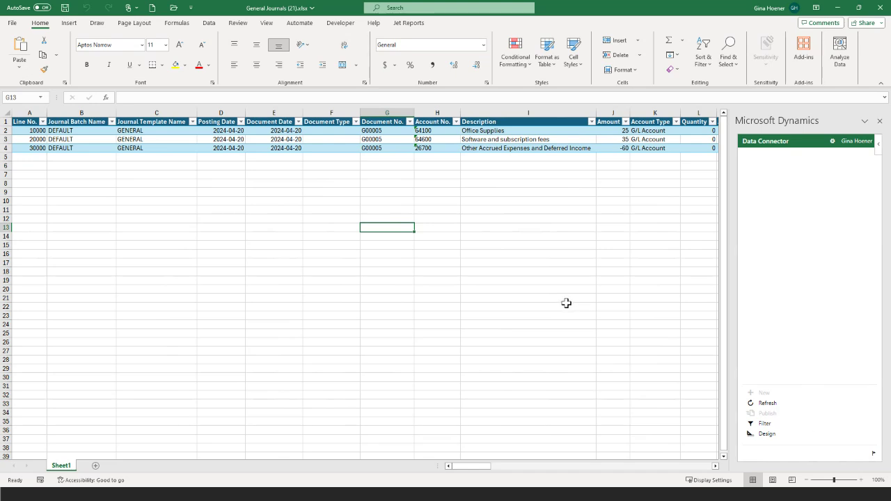
{"action": "left_click", "coordinate": [768, 404]}
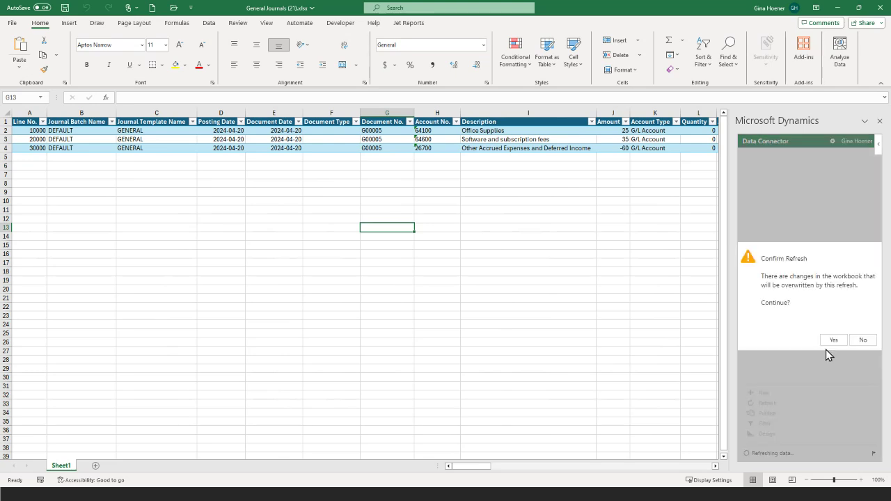
{"action": "left_click", "coordinate": [832, 341]}
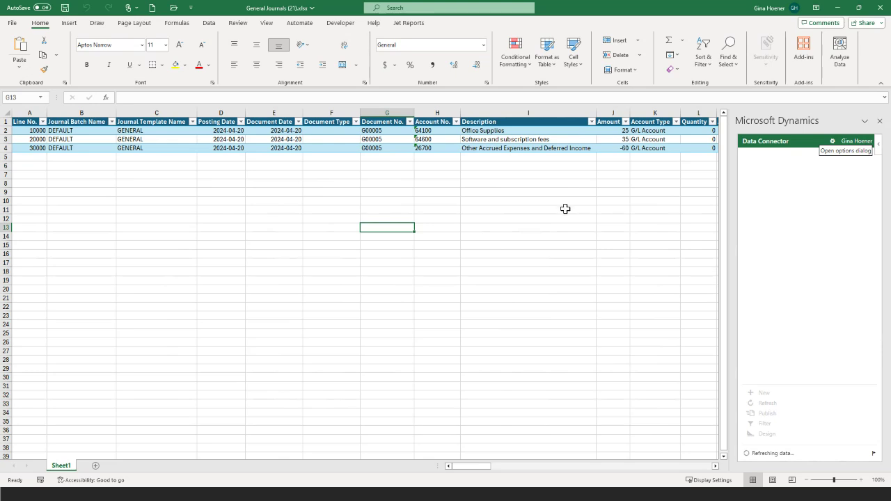
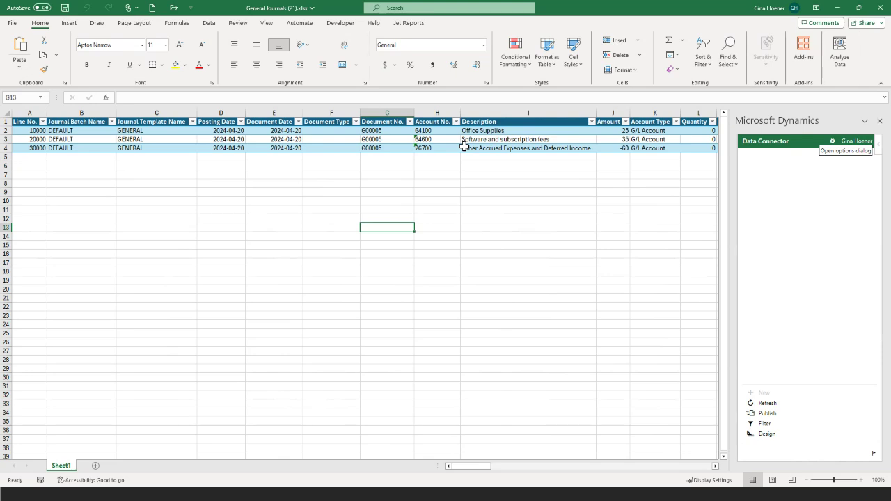
- Copy the three journal lines from Journal Batch Name through Amount into rows 5 to 7 below them
{"action": "left_click_drag", "start_coordinate": [82, 139], "coordinate": [609, 148]}
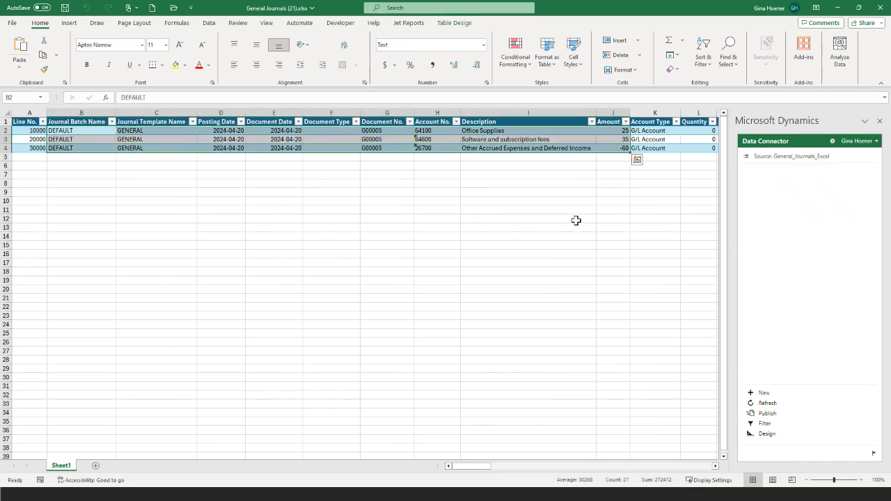
{"action": "key", "text": "ctrl+c"}
{"action": "left_click", "coordinate": [87, 157]}
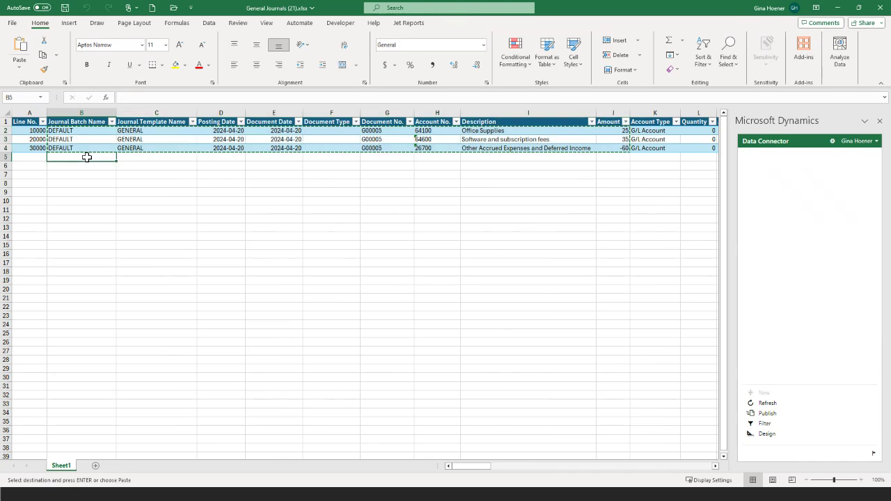
{"action": "key", "text": "ctrl+v"}
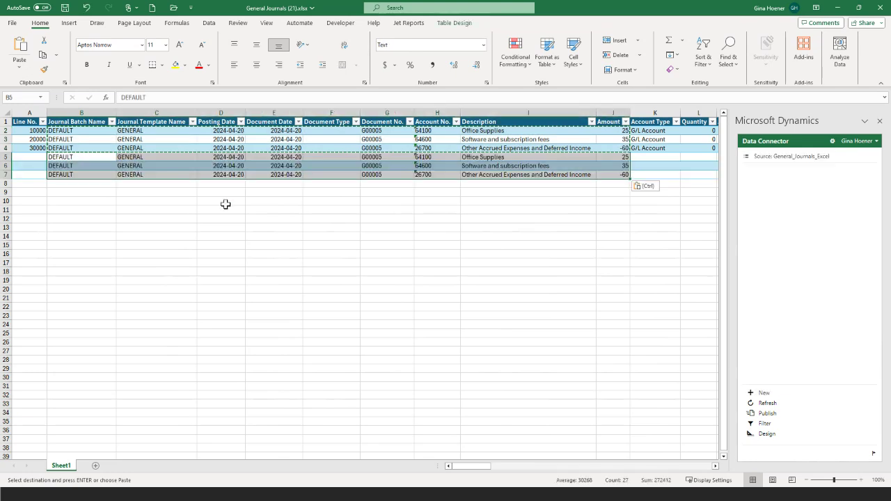
{"action": "key", "text": "Escape"}
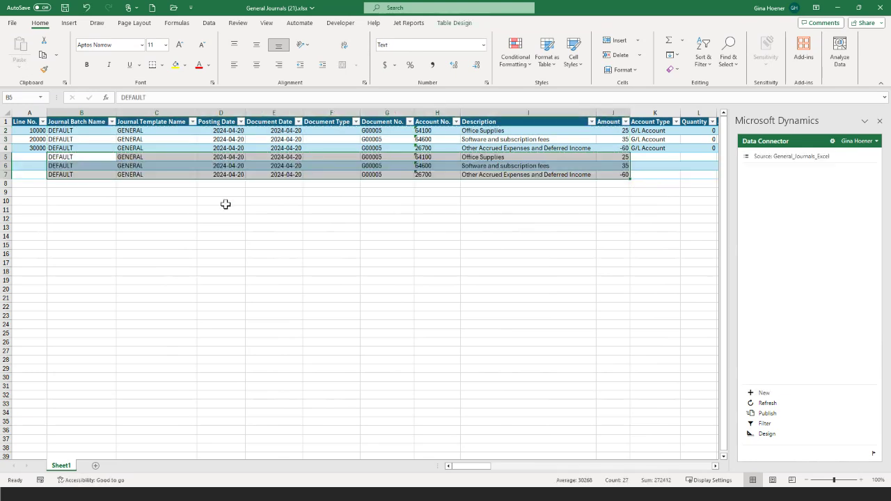
- Set the Document No. of the three copied journal lines in rows 5 to 7 to G00006
{"action": "left_click", "coordinate": [229, 157]}
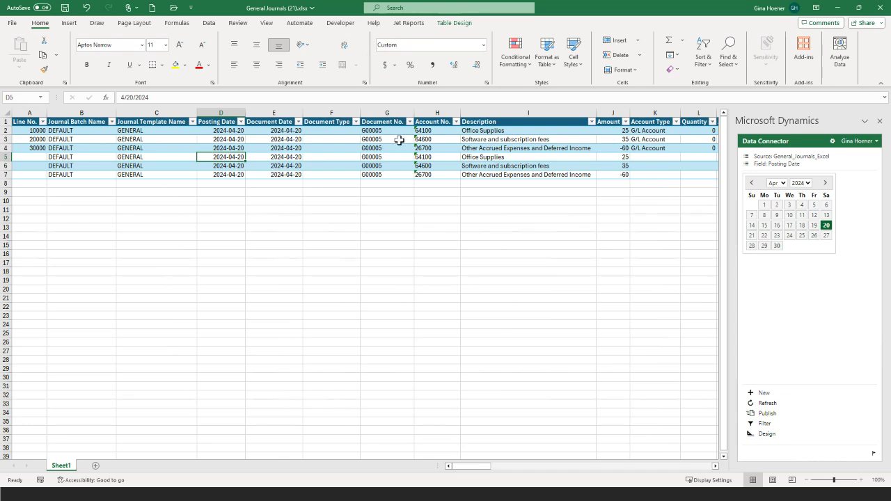
{"action": "left_click", "coordinate": [395, 157]}
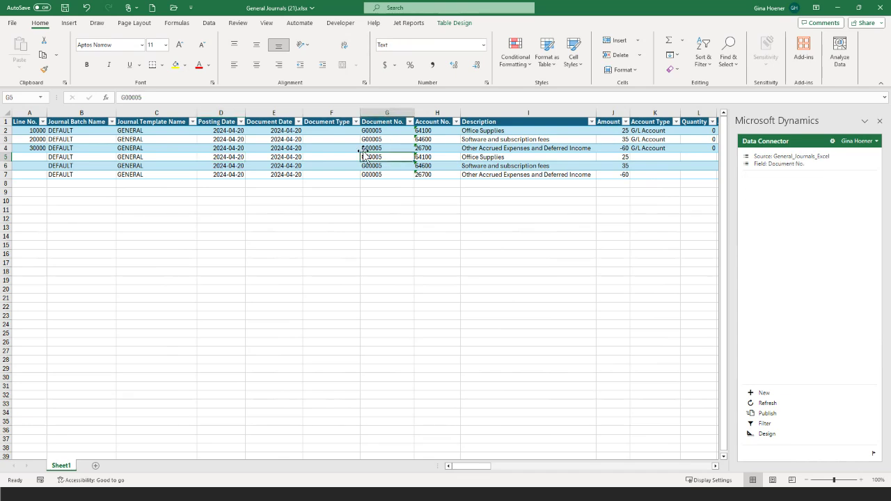
{"action": "key", "text": "F2"}
{"action": "key", "text": "BackSpace"}
{"action": "type", "text": "6"}
{"action": "key", "text": "Return"}
{"action": "left_click", "coordinate": [202, 98]}
{"action": "key", "text": "BackSpace"}
{"action": "type", "text": "6"}
{"action": "left_click", "coordinate": [389, 174]}
{"action": "left_click", "coordinate": [204, 98]}
{"action": "key", "text": "BackSpace"}
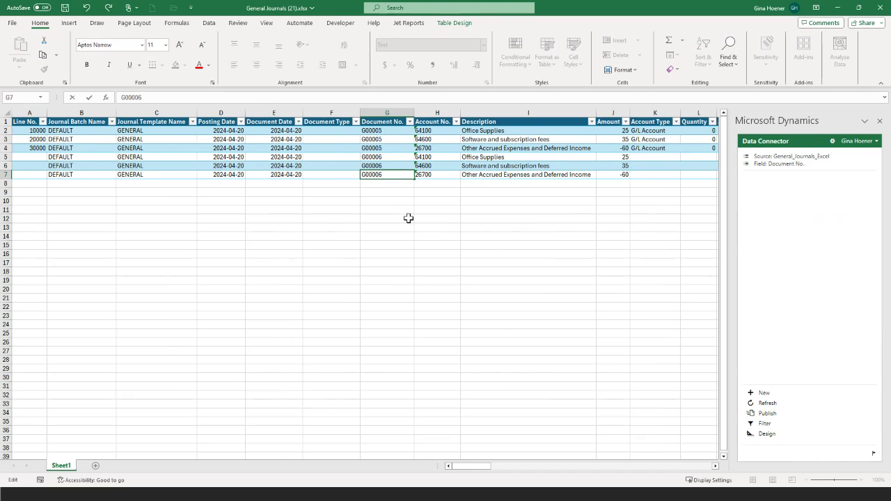
{"action": "left_click", "coordinate": [404, 219]}
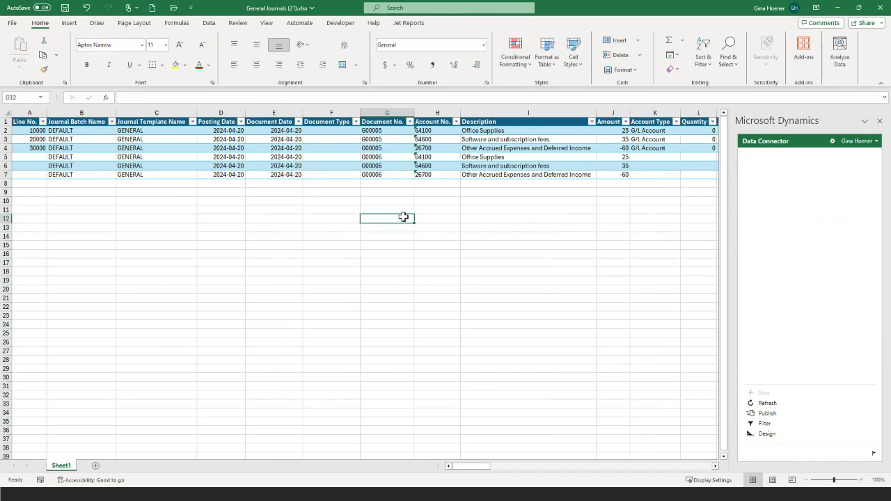
- Extend the Line No. series to 40000, 50000 and 60000 for the copied lines, and view the shortcut dimension columns at the table's end
{"action": "left_click", "coordinate": [34, 130]}
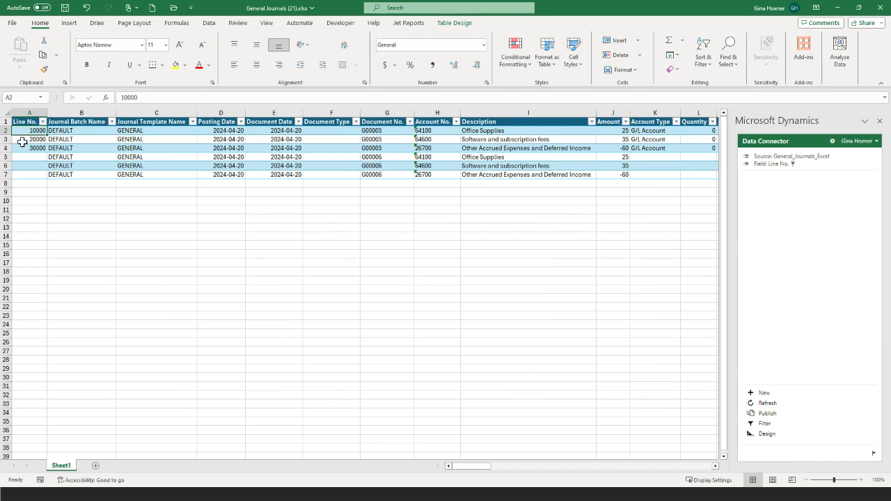
{"action": "left_click_drag", "start_coordinate": [27, 131], "coordinate": [46, 177]}
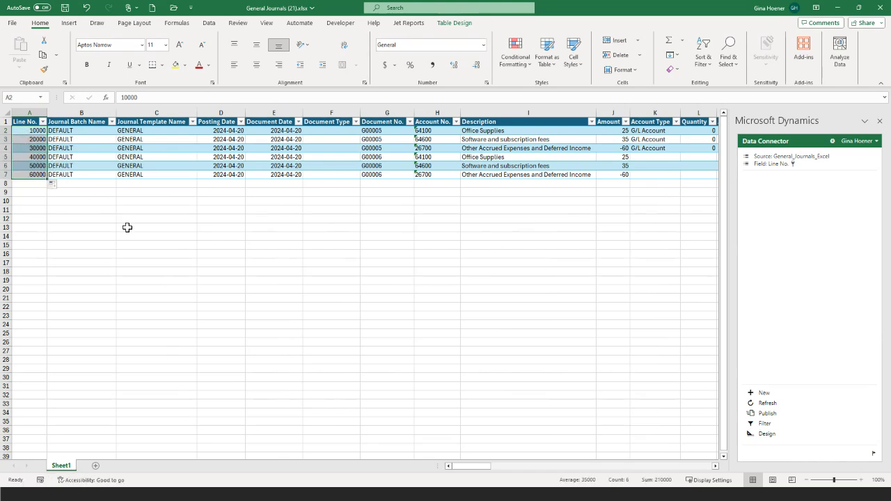
{"action": "left_click", "coordinate": [99, 174]}
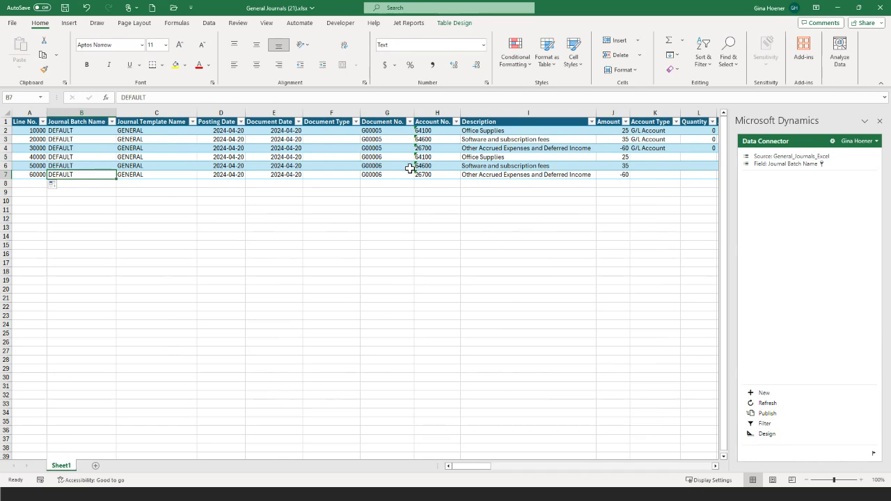
{"action": "left_click_drag", "start_coordinate": [472, 467], "coordinate": [635, 467]}
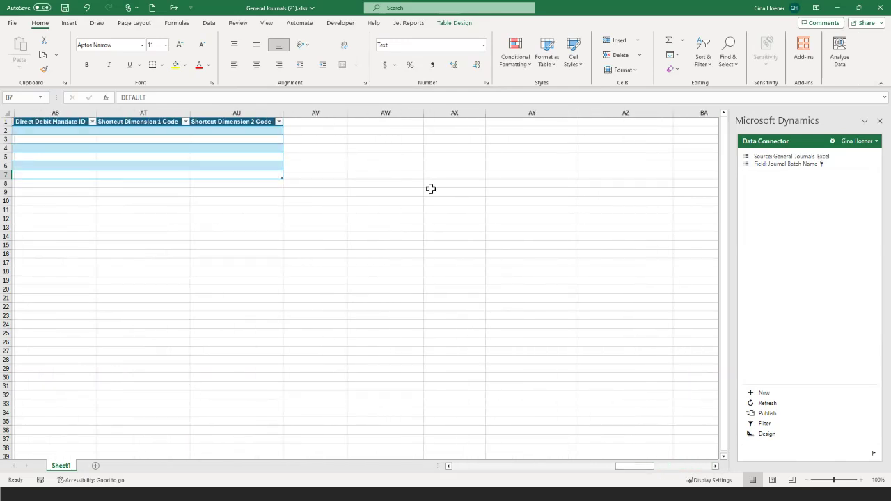
- Check the empty Shortcut Dimension 2 Code cells, publish the added journal lines to Business Central, and close the workbook without saving
{"action": "left_click", "coordinate": [223, 174]}
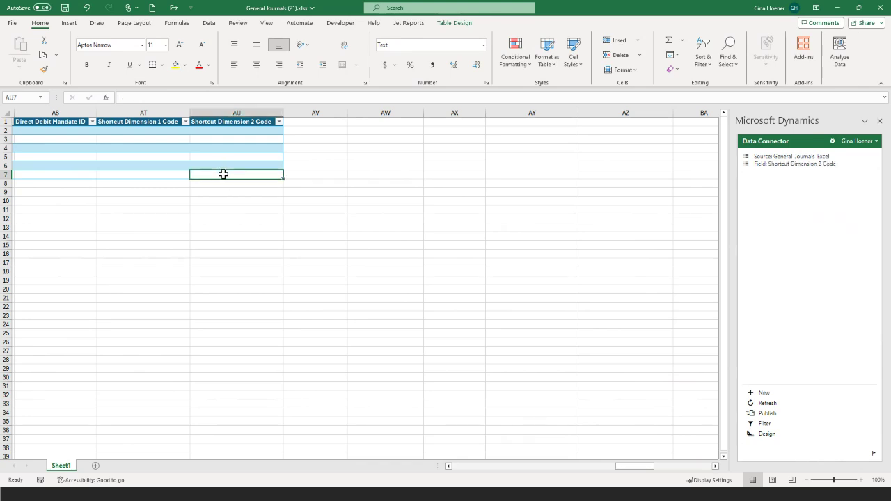
{"action": "left_click", "coordinate": [219, 156]}
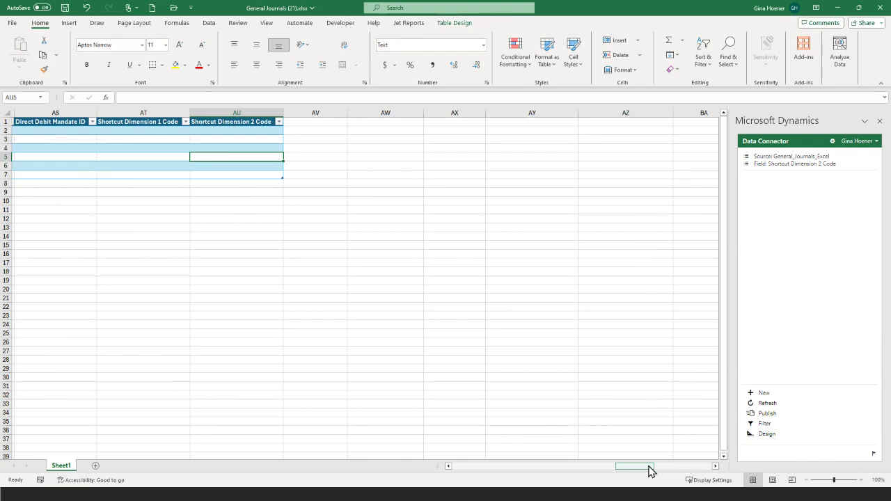
{"action": "left_click_drag", "start_coordinate": [649, 468], "coordinate": [473, 466]}
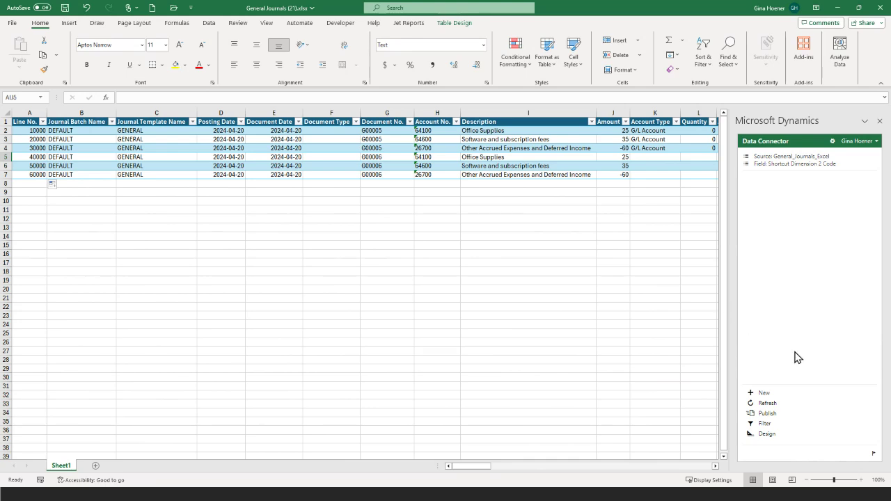
{"action": "left_click", "coordinate": [769, 414]}
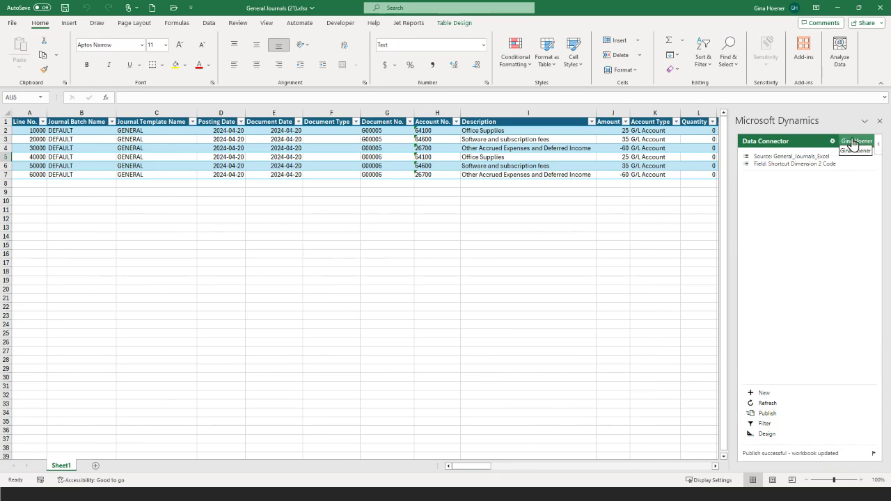
{"action": "left_click", "coordinate": [880, 8]}
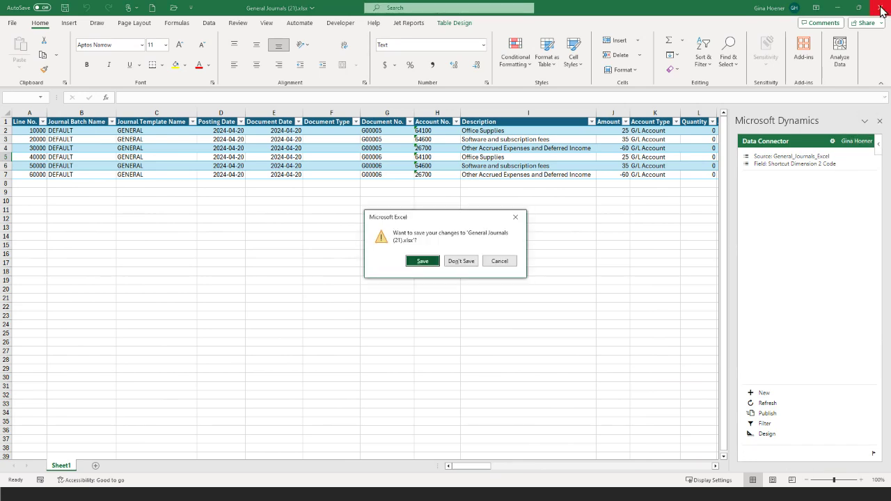
{"action": "left_click", "coordinate": [471, 261]}
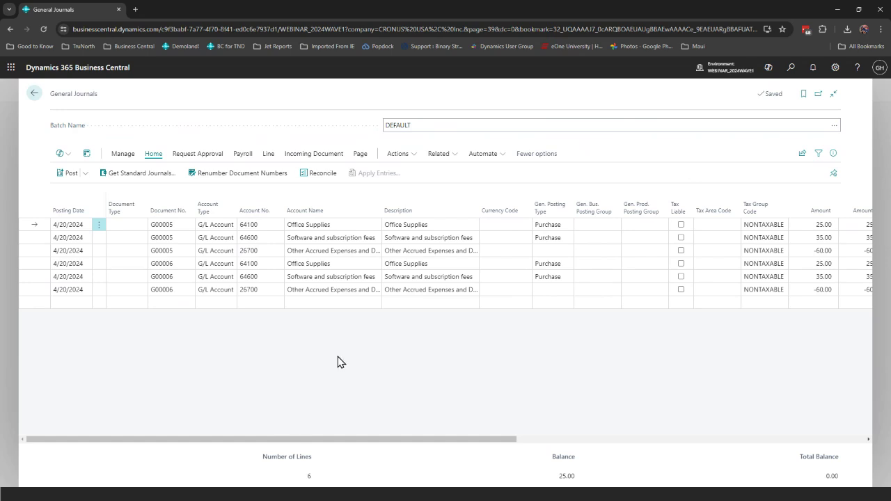
- Leave the DEFAULT general journal in Business Central, search for "statistic", and open the Statistical Accounts list
{"action": "left_click", "coordinate": [35, 96]}
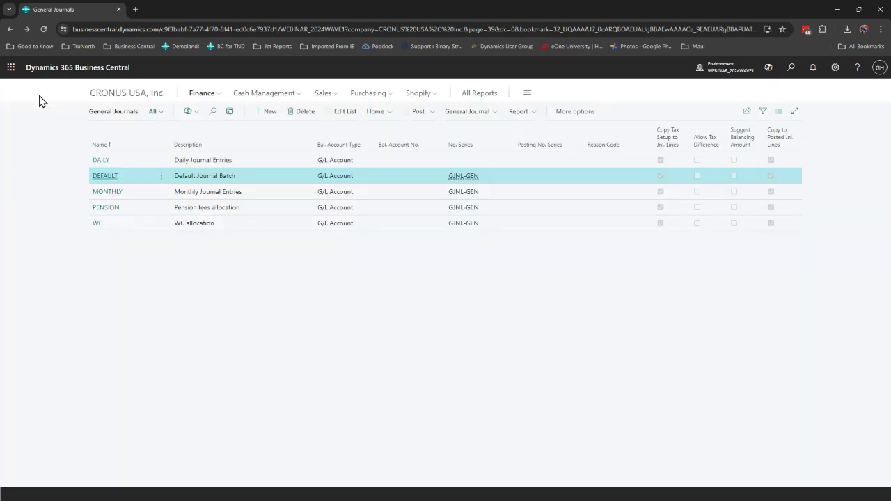
{"action": "left_click", "coordinate": [123, 98]}
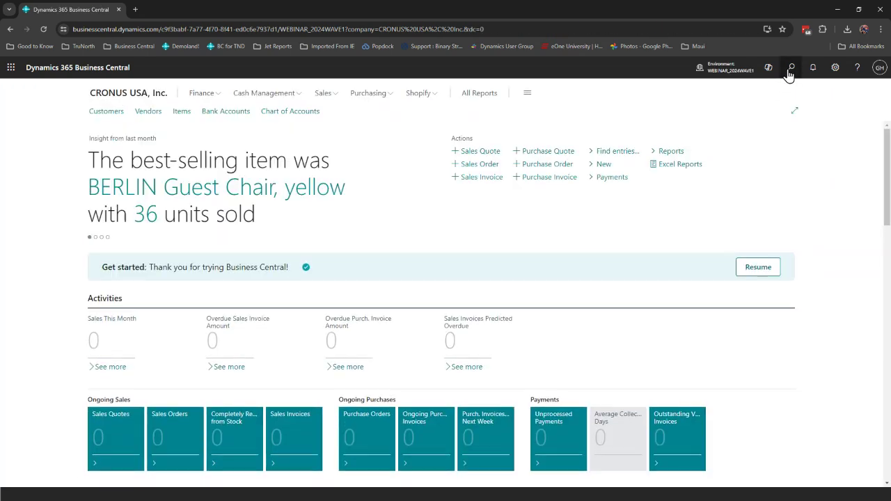
{"action": "left_click", "coordinate": [789, 70]}
{"action": "type", "text": "statistic"}
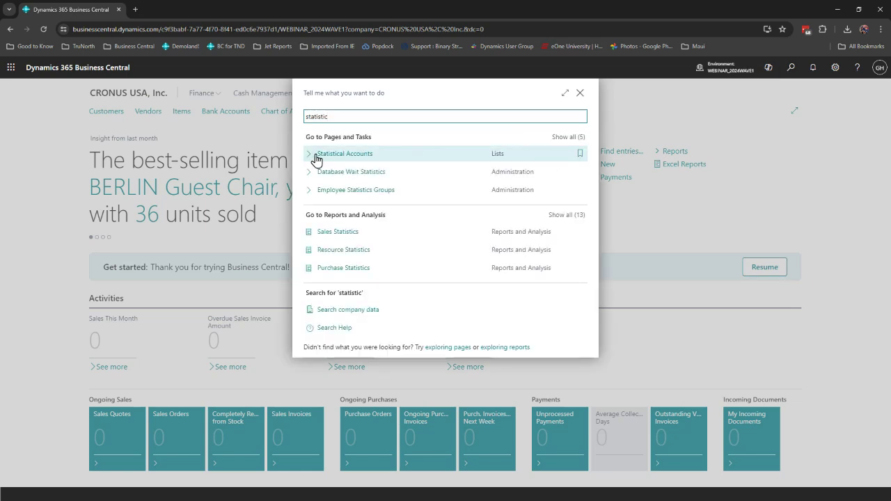
{"action": "left_click", "coordinate": [325, 160]}
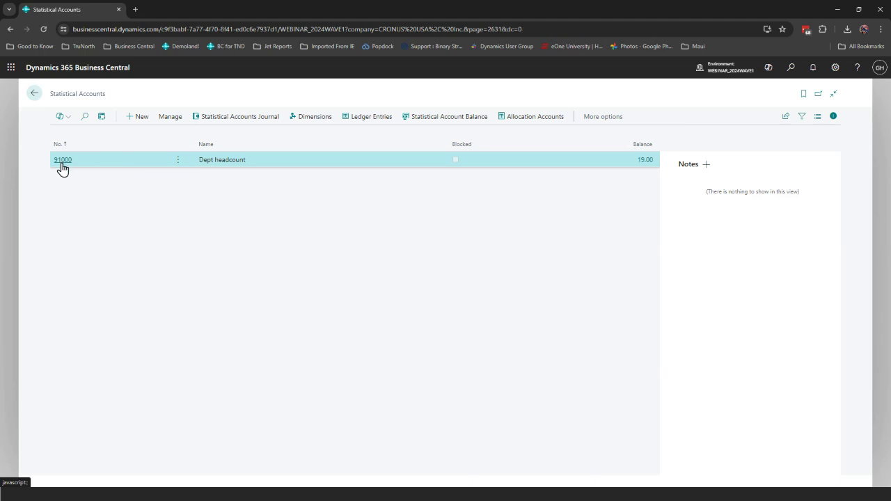
- Open the Dept headcount statistical account and examine the ledger entries behind its balance and its Statistical Account Journal
{"action": "left_click", "coordinate": [62, 162]}
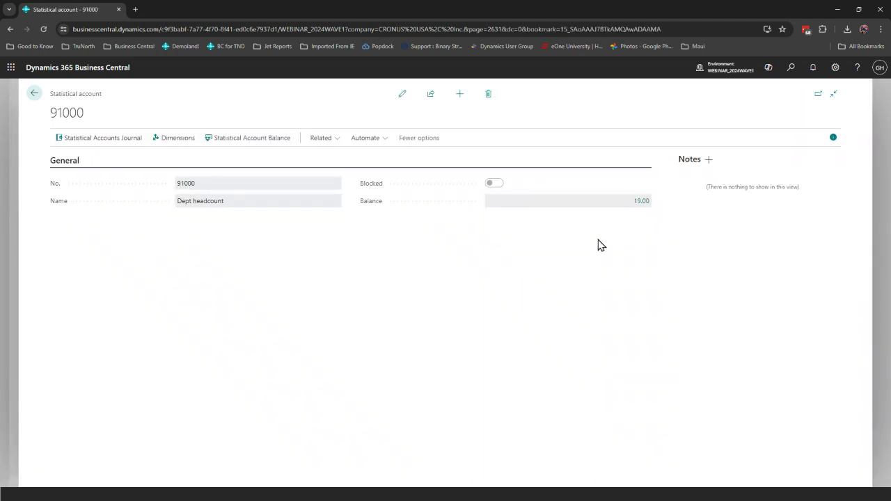
{"action": "left_click", "coordinate": [642, 208]}
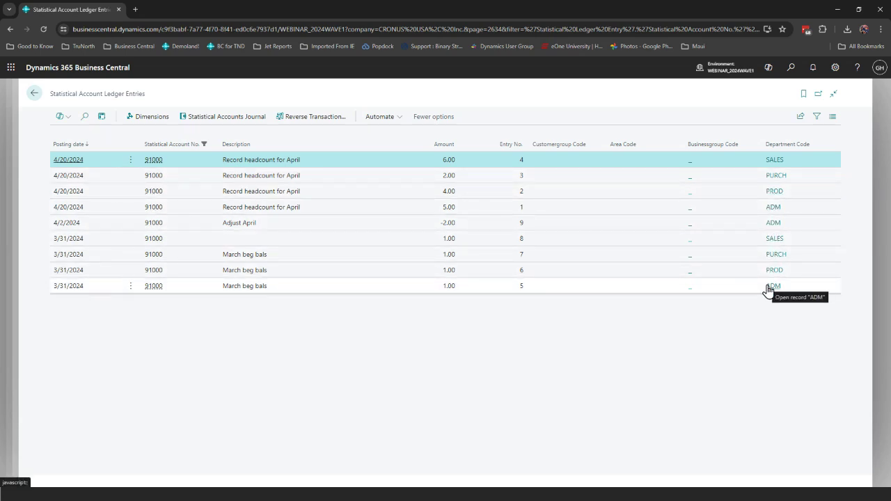
{"action": "left_click", "coordinate": [33, 94]}
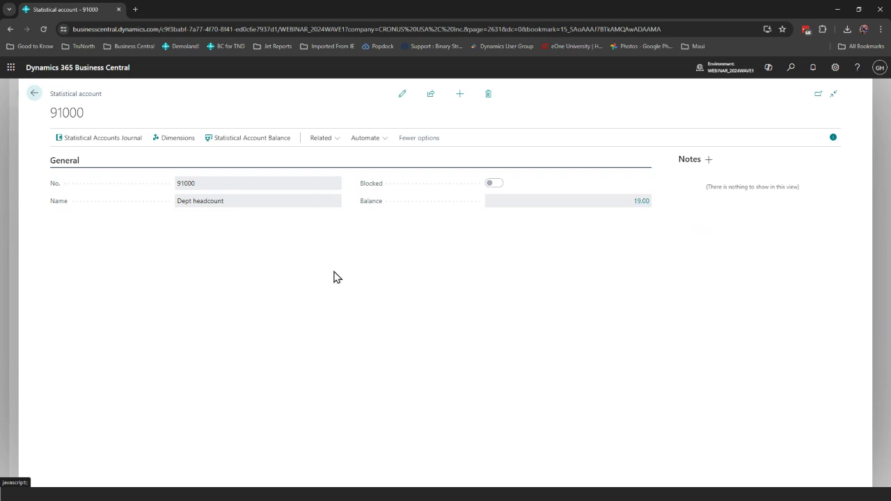
{"action": "left_click", "coordinate": [117, 142]}
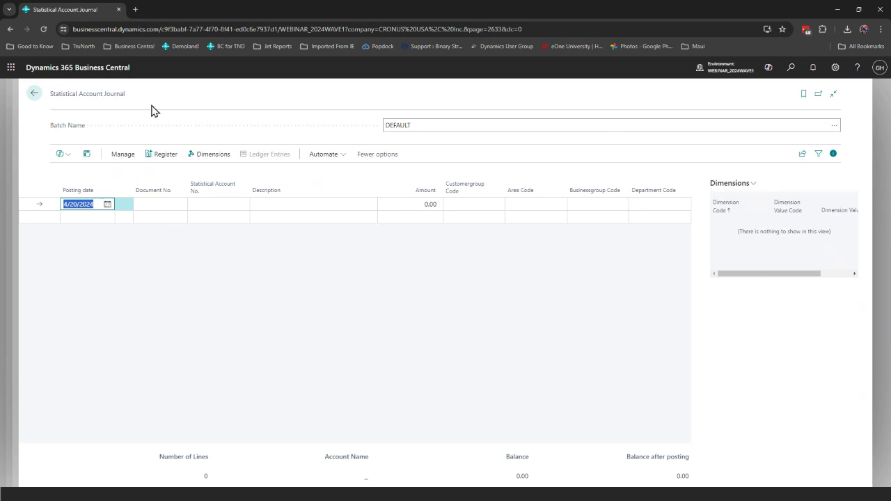
{"action": "left_click", "coordinate": [34, 93]}
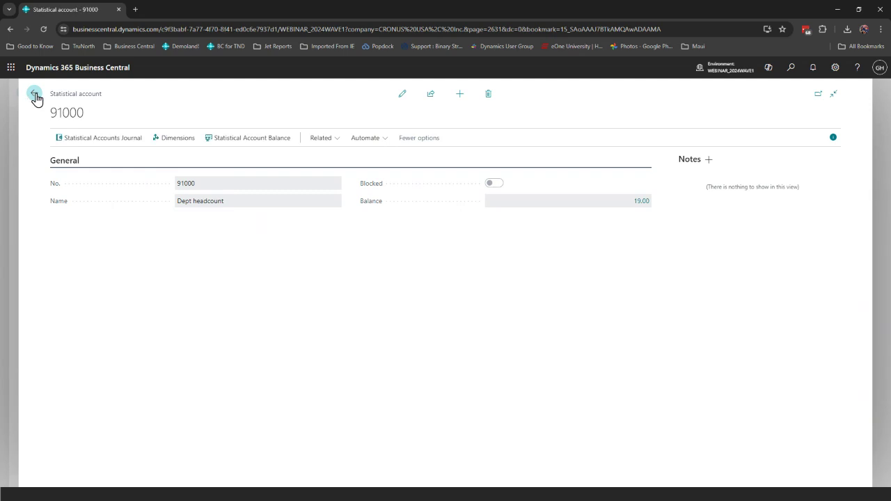
- View the Dept headcount account balance by month as Net Change, and inspect the ledger entries behind the April 2024 amount
{"action": "left_click", "coordinate": [242, 142]}
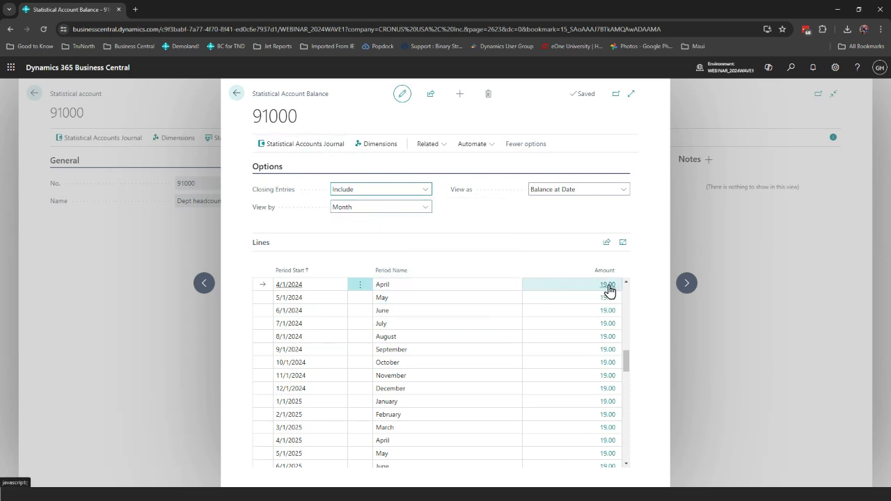
{"action": "left_click", "coordinate": [569, 190]}
{"action": "left_click", "coordinate": [571, 199]}
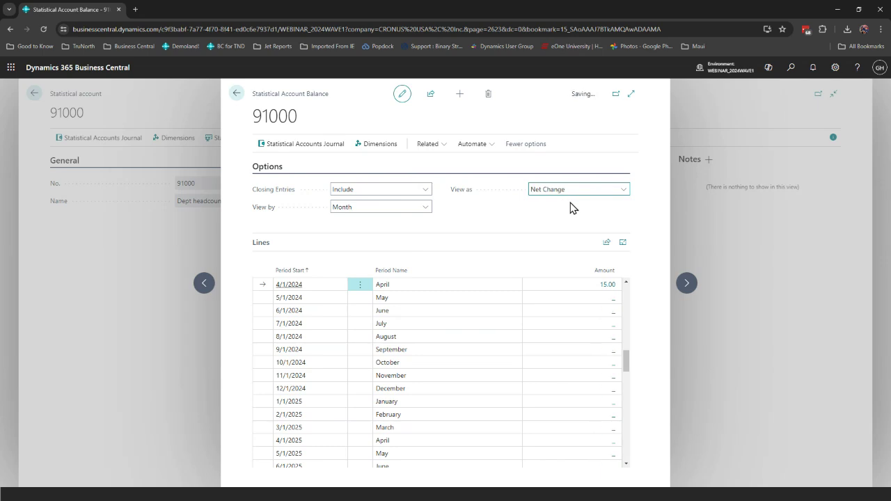
{"action": "mouse_move", "coordinate": [626, 363]}
{"action": "left_mouse_down"}
{"action": "mouse_move", "coordinate": [623, 348]}
{"action": "mouse_move", "coordinate": [624, 358]}
{"action": "left_mouse_up"}
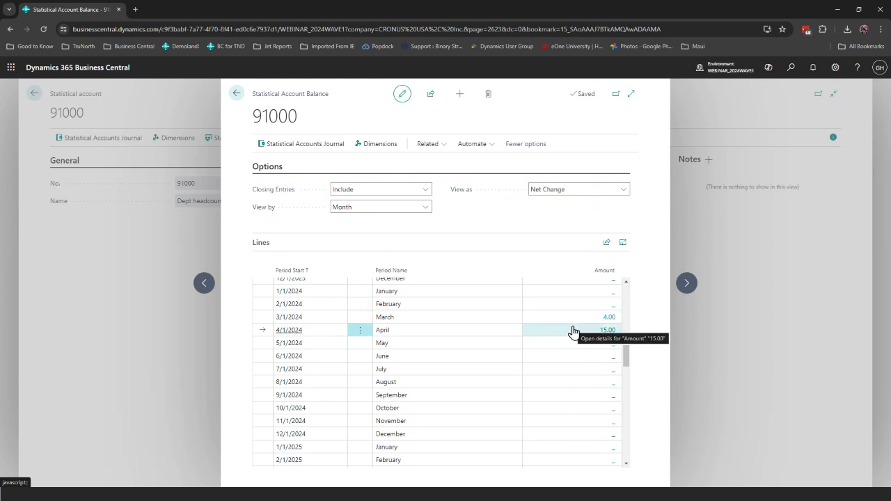
{"action": "left_click", "coordinate": [608, 332]}
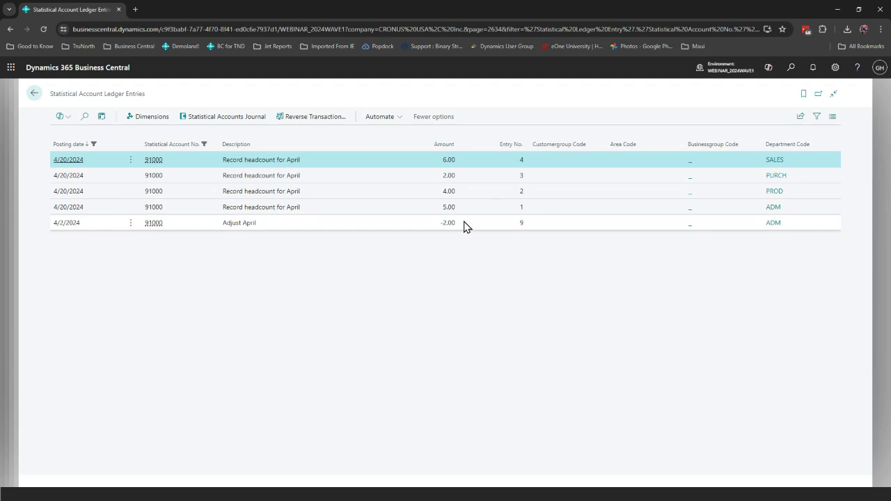
{"action": "left_click", "coordinate": [33, 95]}
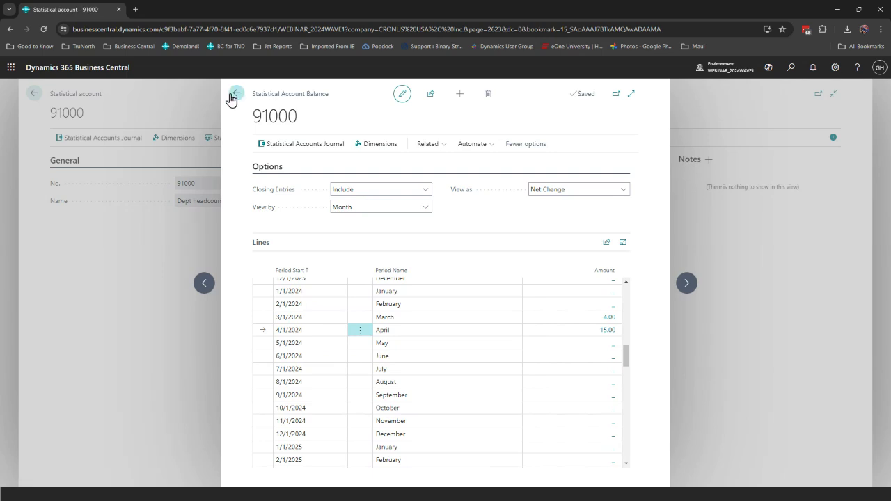
{"action": "left_click", "coordinate": [237, 96]}
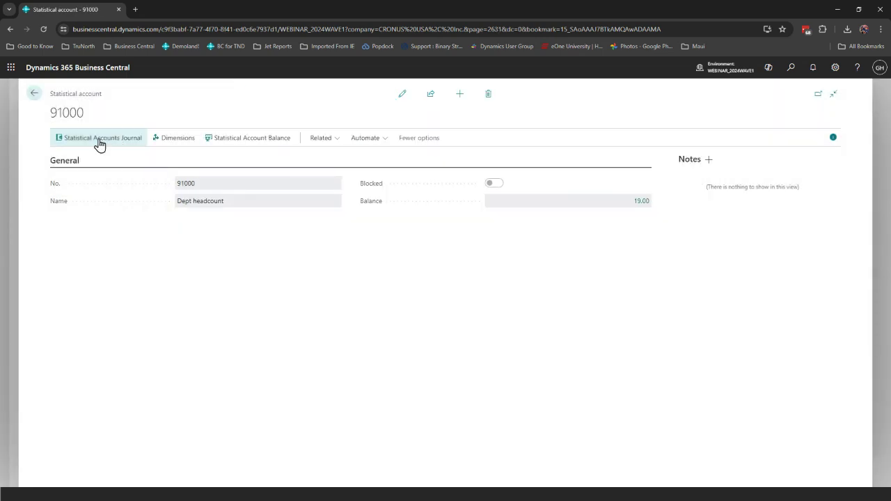
- Look at the Statistical Account Journal and its Register action again, and return to the home page
{"action": "left_click", "coordinate": [99, 143]}
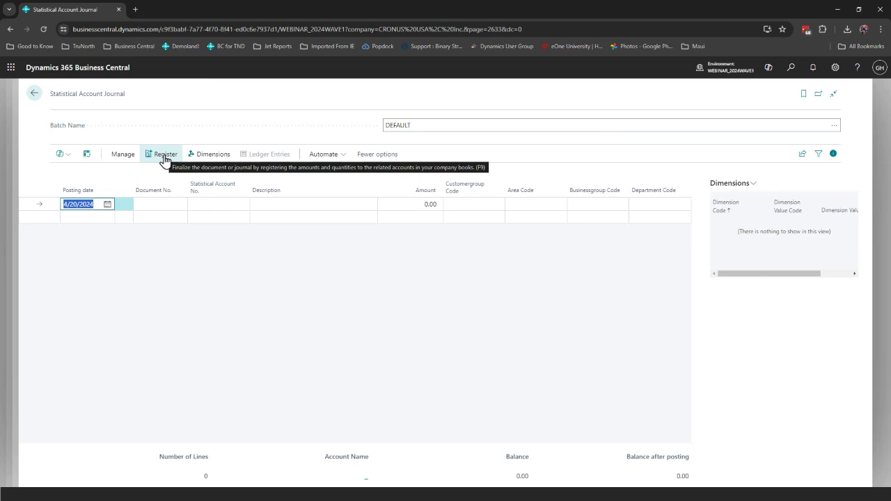
{"action": "left_click", "coordinate": [36, 98]}
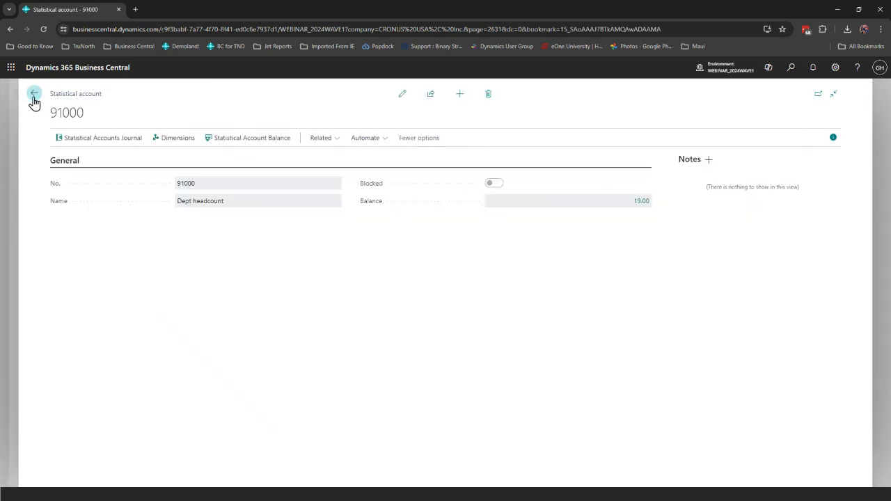
{"action": "left_click", "coordinate": [33, 100]}
{"action": "left_click", "coordinate": [33, 98]}
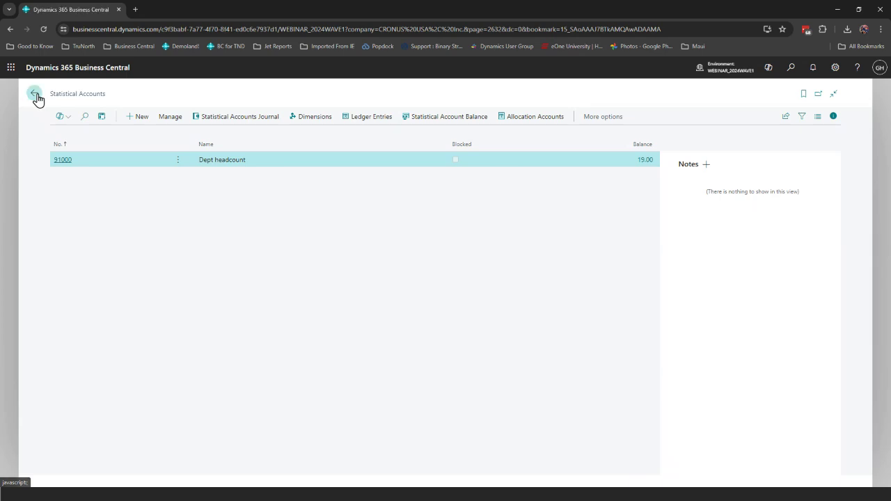
- Open the HEADCOUNT financial report from the Financial Reporting list, examine the headcount by department, and return to the list
{"action": "left_click", "coordinate": [213, 98]}
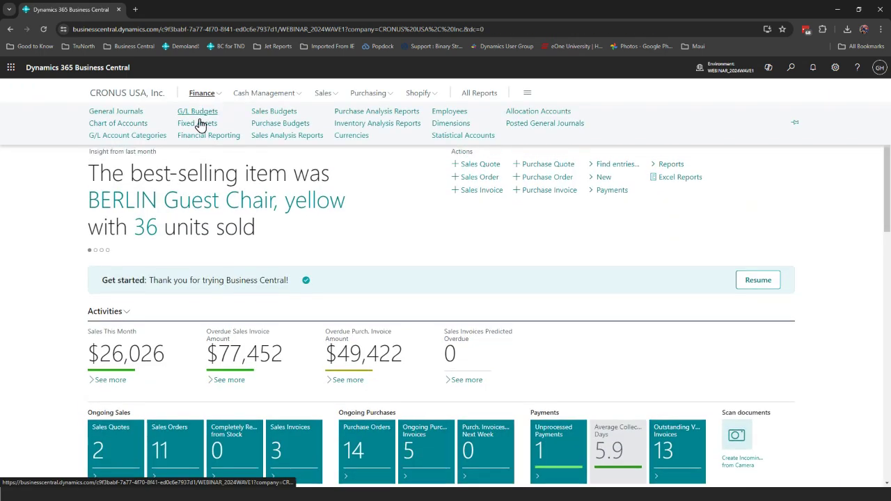
{"action": "left_click", "coordinate": [201, 137]}
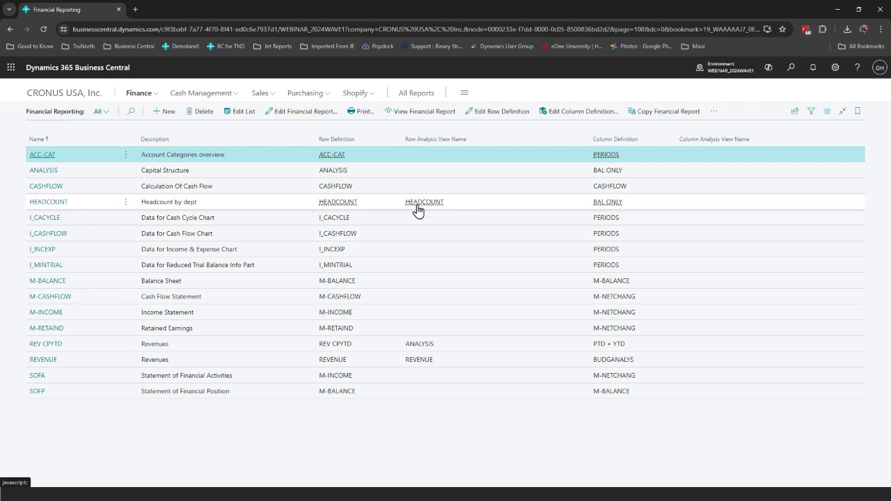
{"action": "left_click", "coordinate": [61, 208]}
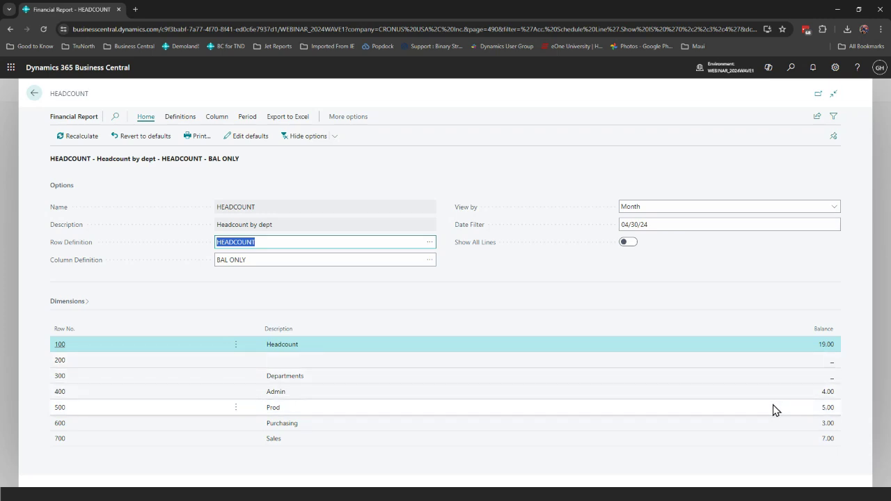
{"action": "left_click", "coordinate": [33, 98]}
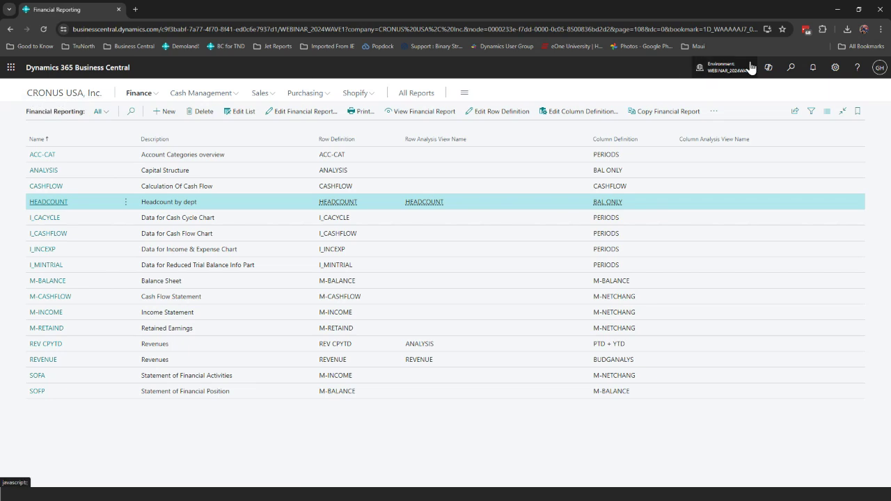
- Search for "allocat", open the Allocation Accounts list, and open the WC allocation - Fixed account
{"action": "left_click", "coordinate": [790, 68]}
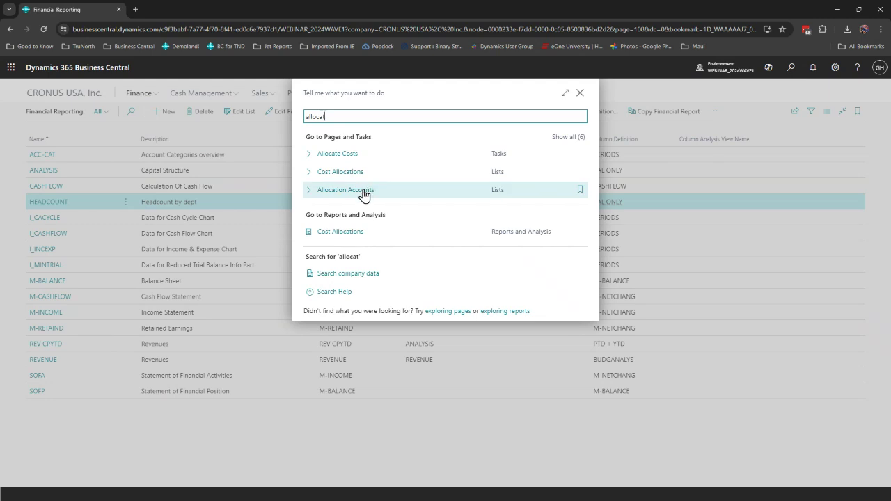
{"action": "left_click", "coordinate": [361, 193]}
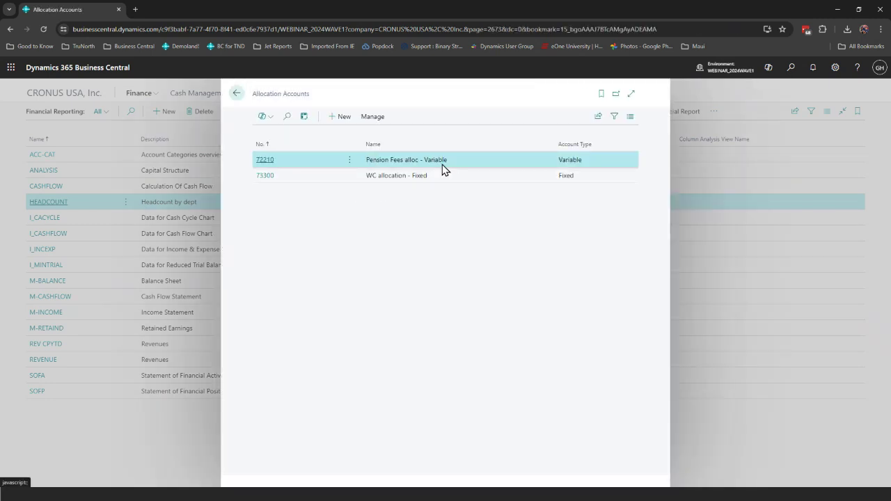
{"action": "left_click", "coordinate": [264, 178]}
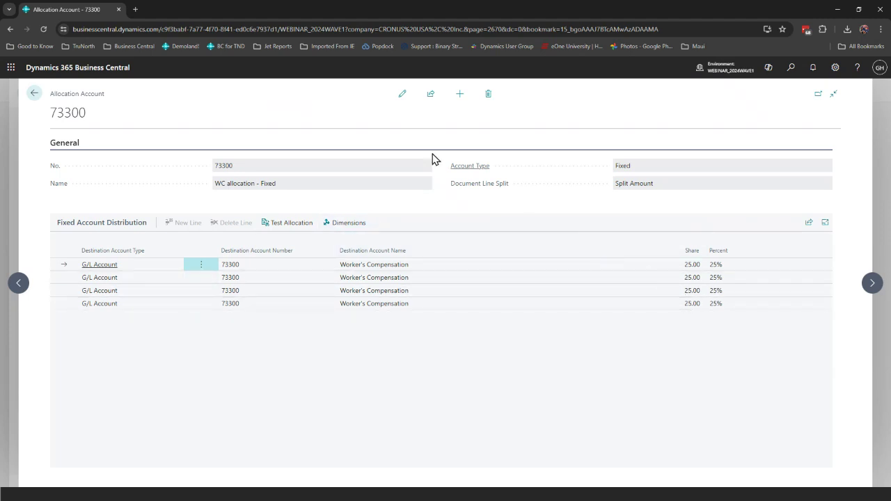
- Switch the allocation account to editing, go through the Share of its four distribution lines, and view the fourth line's dimensions
{"action": "left_click", "coordinate": [403, 94]}
{"action": "left_click", "coordinate": [680, 265]}
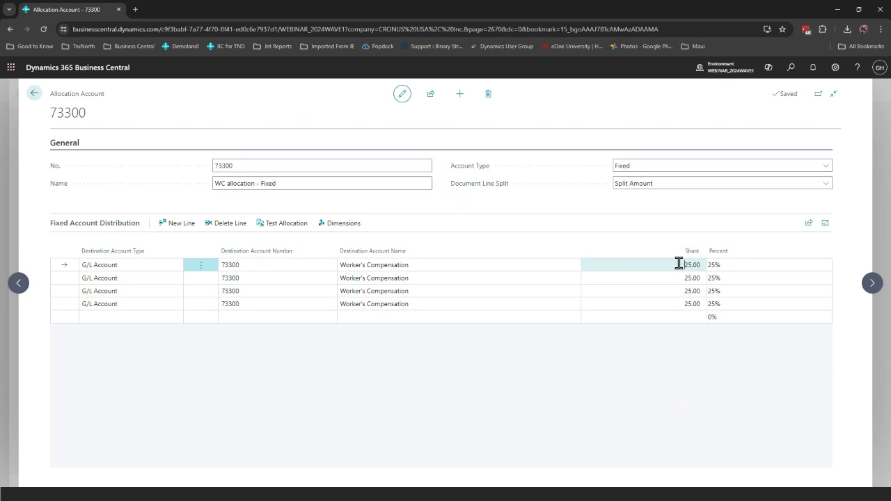
{"action": "left_click", "coordinate": [689, 279]}
{"action": "left_click", "coordinate": [686, 292]}
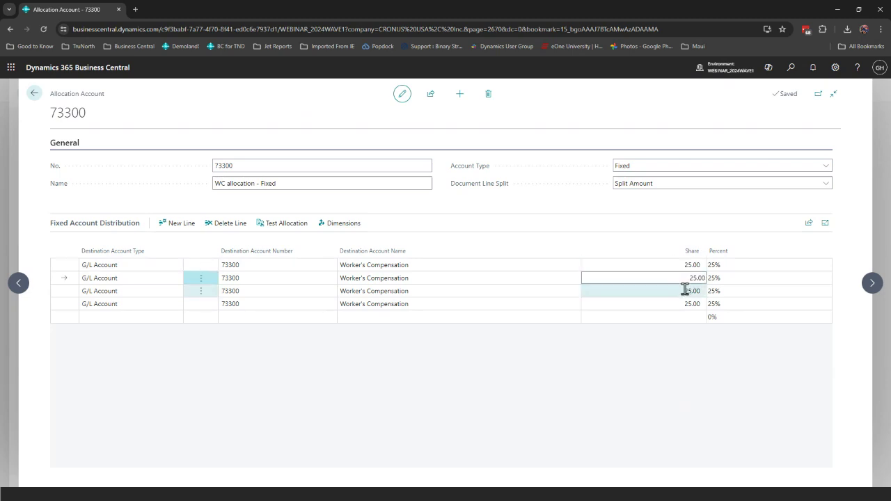
{"action": "left_click", "coordinate": [686, 304]}
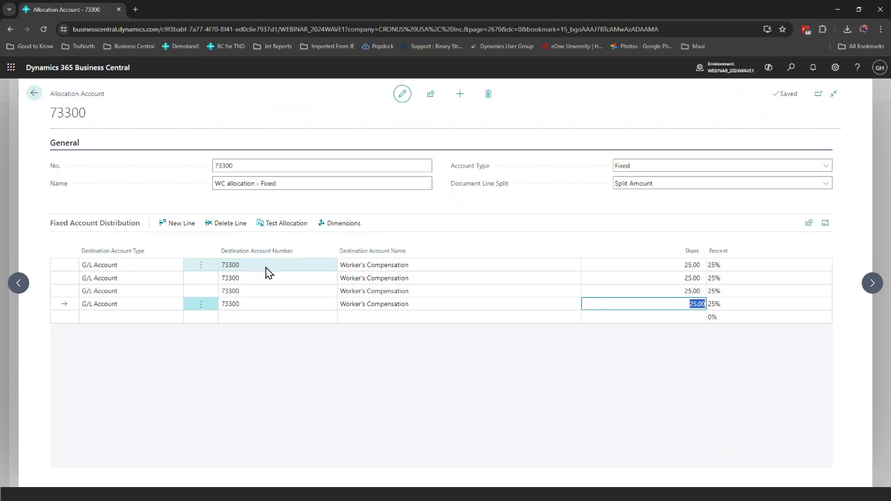
{"action": "left_click", "coordinate": [338, 222]}
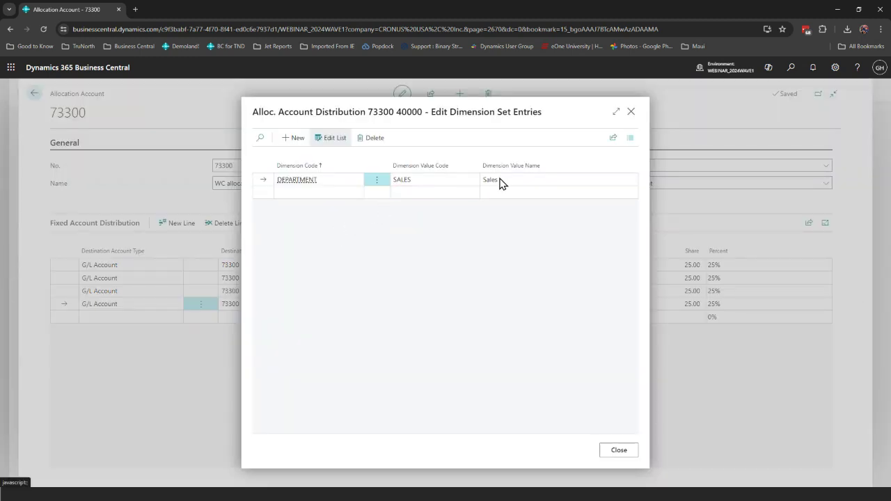
- Close the fourth distribution line's dimensions and view the dimensions of the first distribution line
{"action": "left_click", "coordinate": [619, 450]}
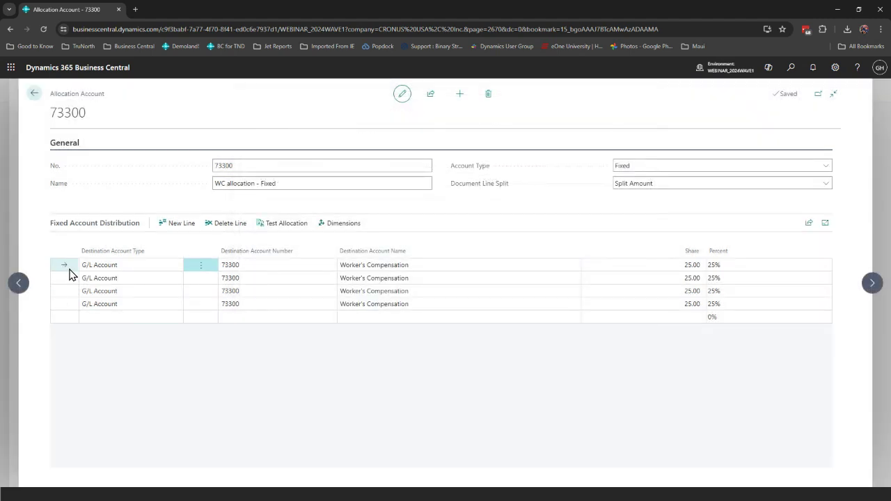
{"action": "left_click", "coordinate": [331, 228]}
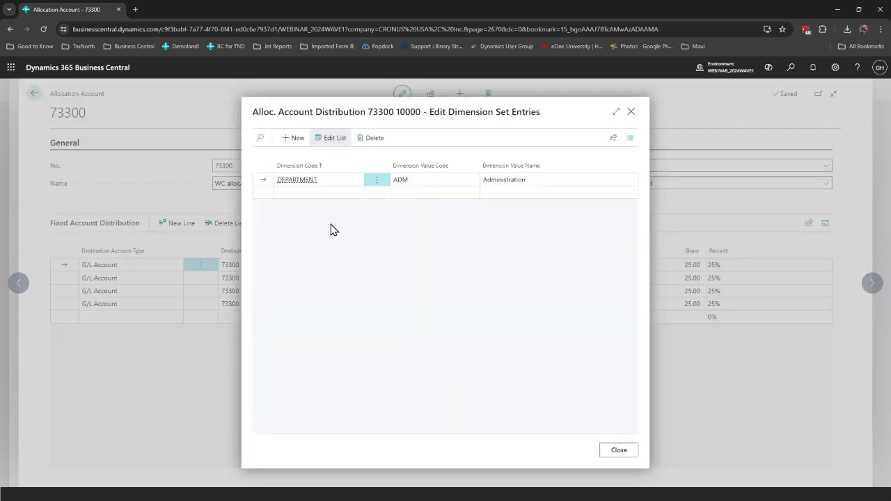
{"action": "left_click", "coordinate": [617, 451]}
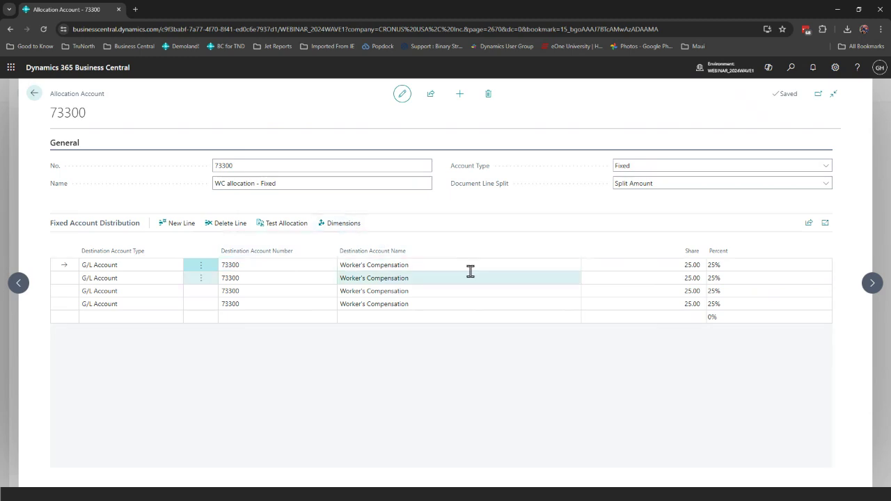
- Run Test Allocation on the WC allocation - Fixed account, review the preview, and return to the Allocation Accounts list
{"action": "left_click", "coordinate": [271, 224]}
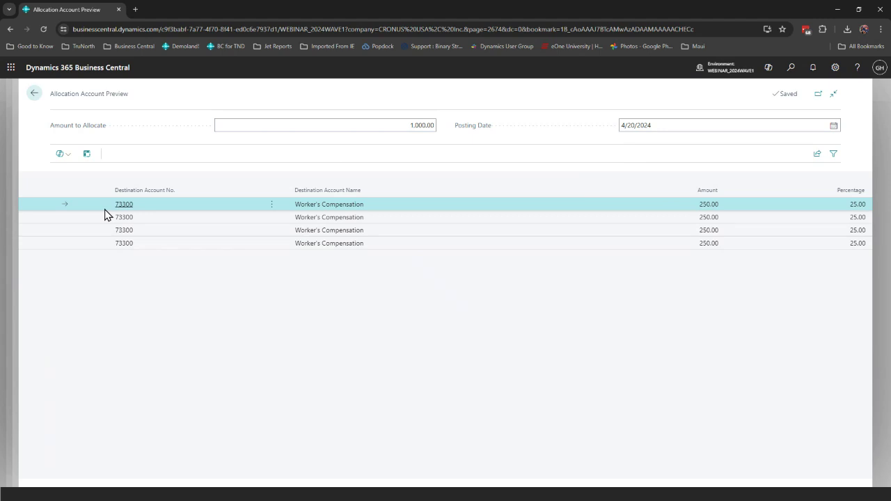
{"action": "left_click", "coordinate": [33, 95]}
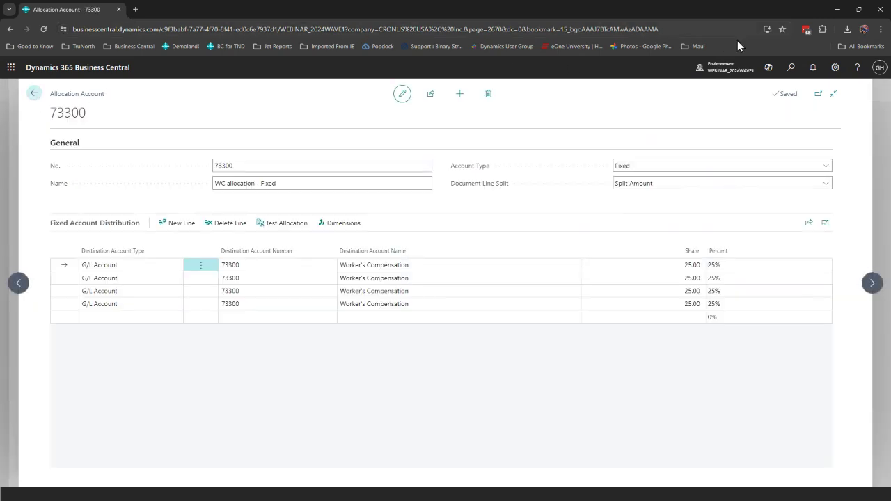
{"action": "left_click", "coordinate": [33, 94]}
- Search for "purch inv", open the Purchase Invoices list, and open the first Wide World Importers invoice
{"action": "left_click", "coordinate": [790, 68]}
{"action": "type", "text": "purch inv"}
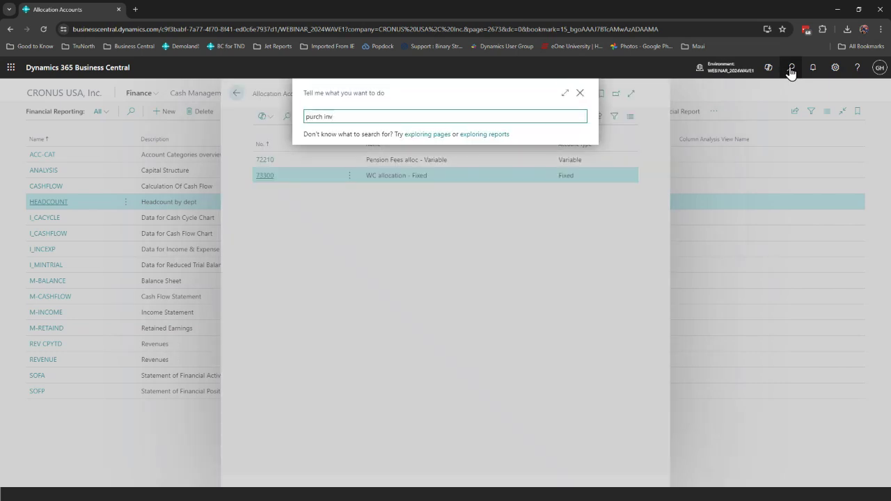
{"action": "left_click", "coordinate": [381, 153]}
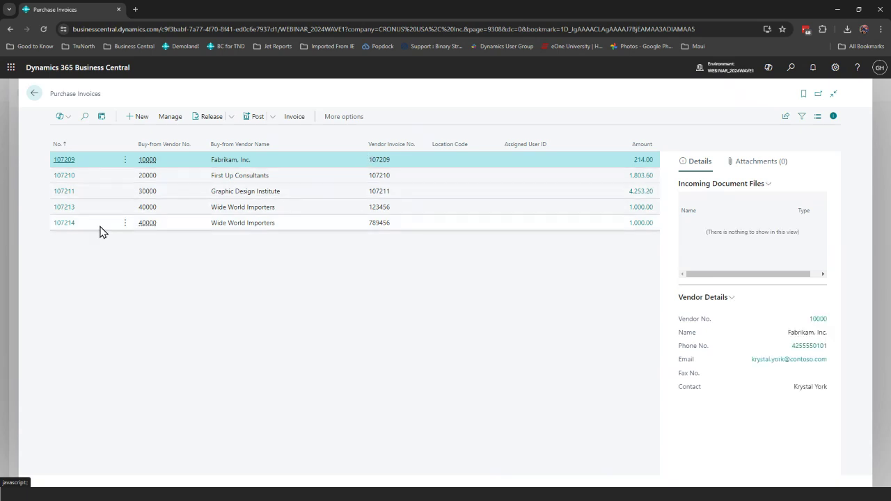
{"action": "left_click", "coordinate": [64, 209]}
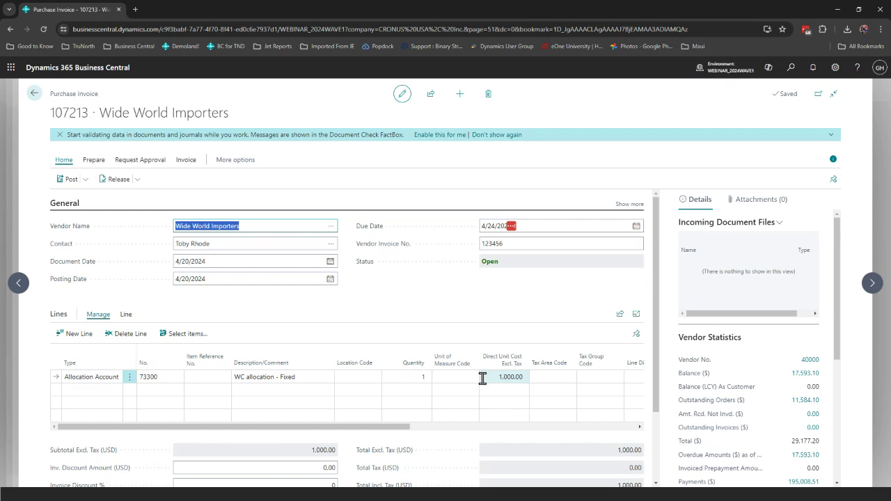
- Preview the invoice's posting, examine the G/L entries by department, and exit without posting back to the Allocation Accounts list
{"action": "left_click", "coordinate": [84, 180]}
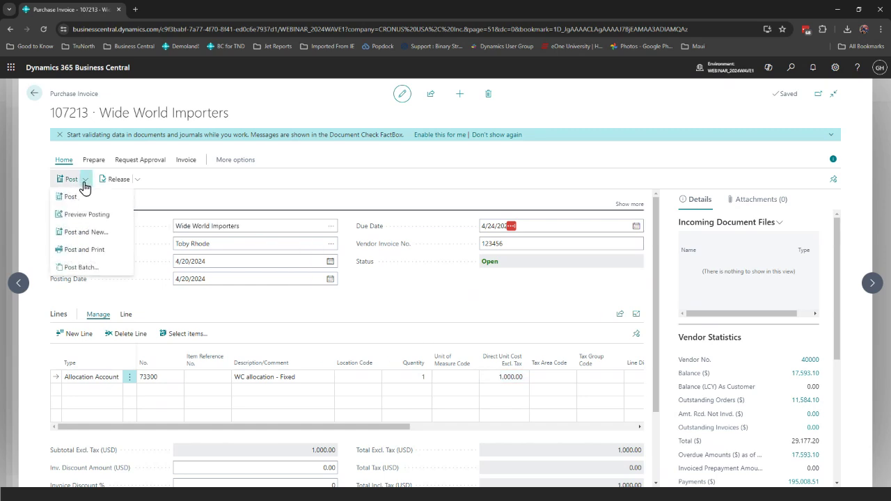
{"action": "left_click", "coordinate": [105, 221]}
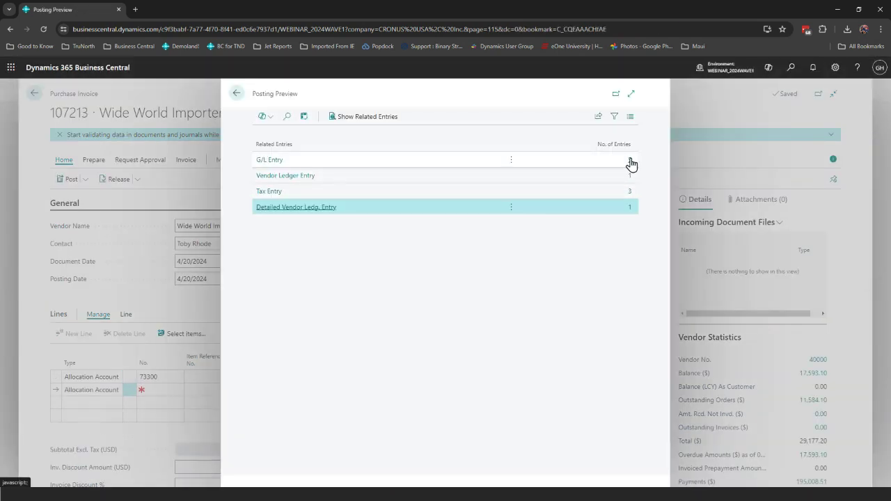
{"action": "left_click", "coordinate": [631, 164]}
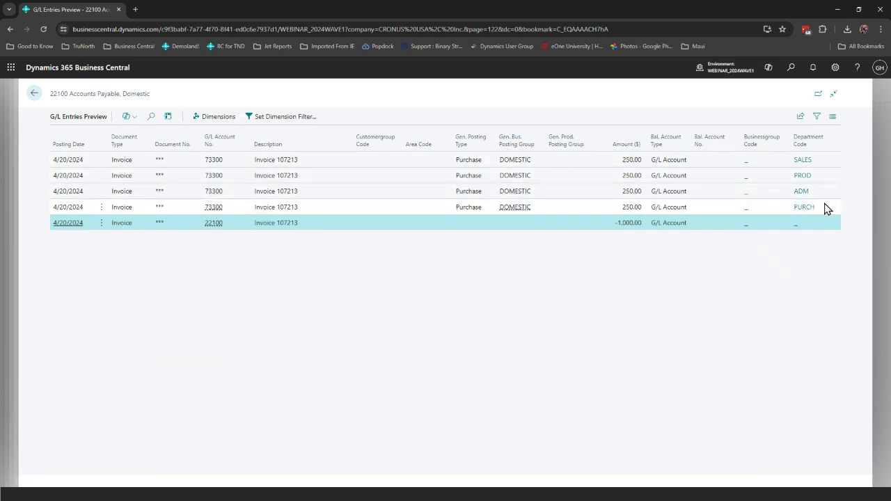
{"action": "left_click", "coordinate": [39, 99]}
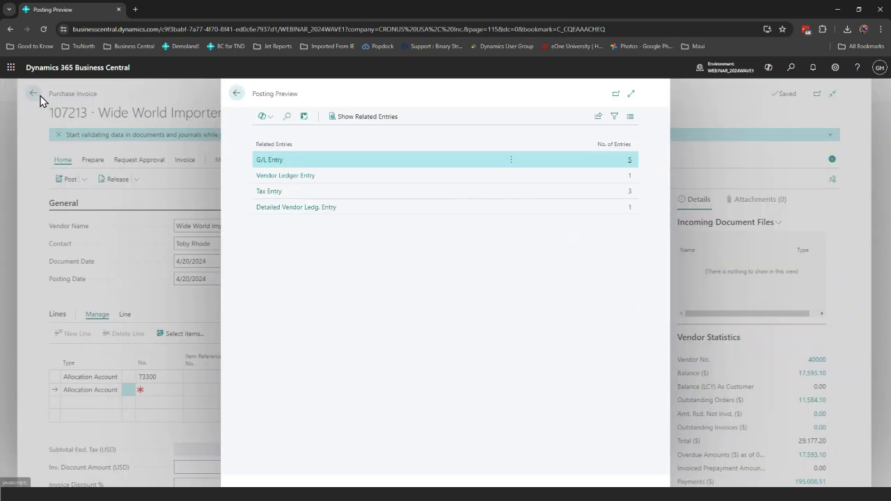
{"action": "left_click", "coordinate": [237, 95]}
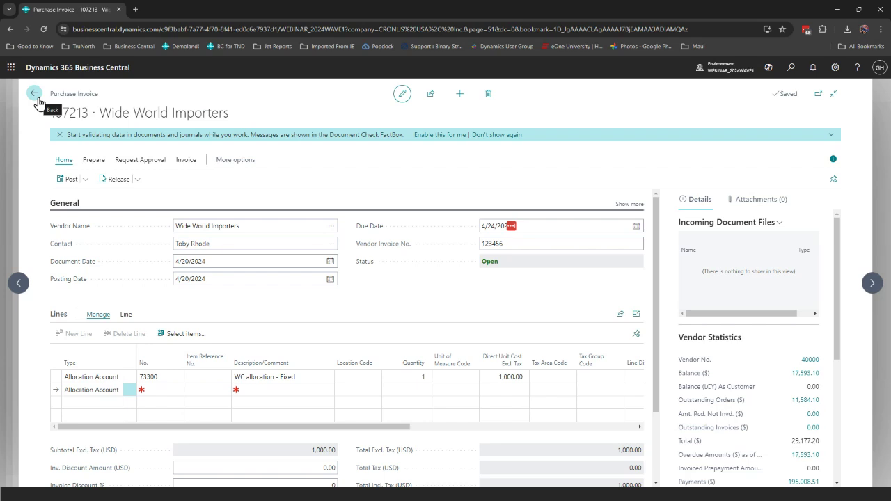
{"action": "left_click", "coordinate": [37, 99]}
{"action": "left_click", "coordinate": [485, 305]}
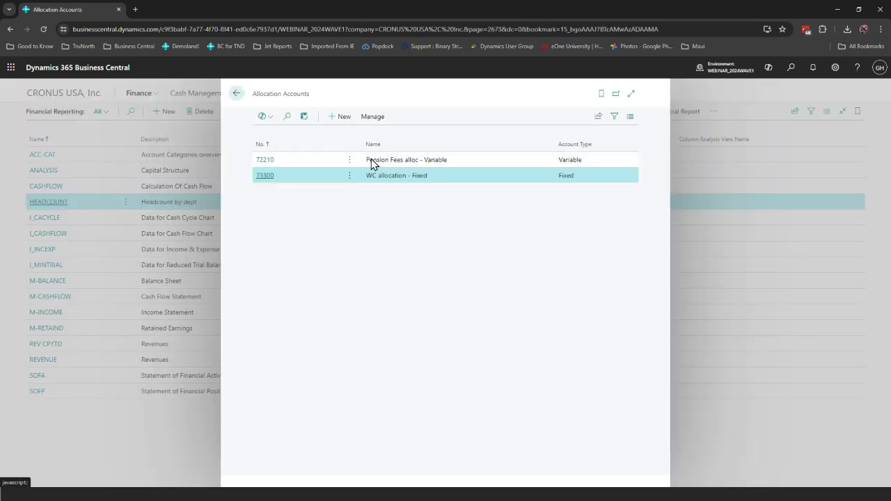
- Open the Pension Fees alloc - Variable account, review its distribution and Test Allocation preview, and return to the Allocation Accounts list
{"action": "left_click", "coordinate": [264, 160]}
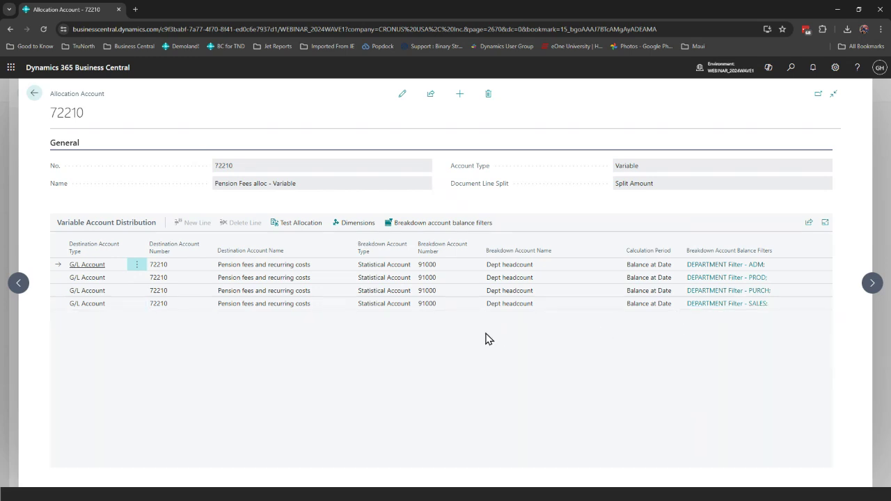
{"action": "left_click", "coordinate": [290, 226]}
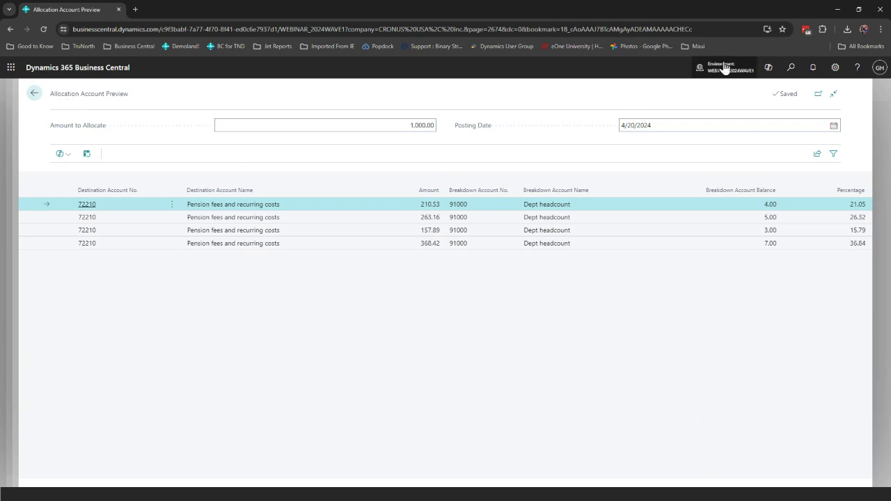
{"action": "left_click", "coordinate": [34, 96]}
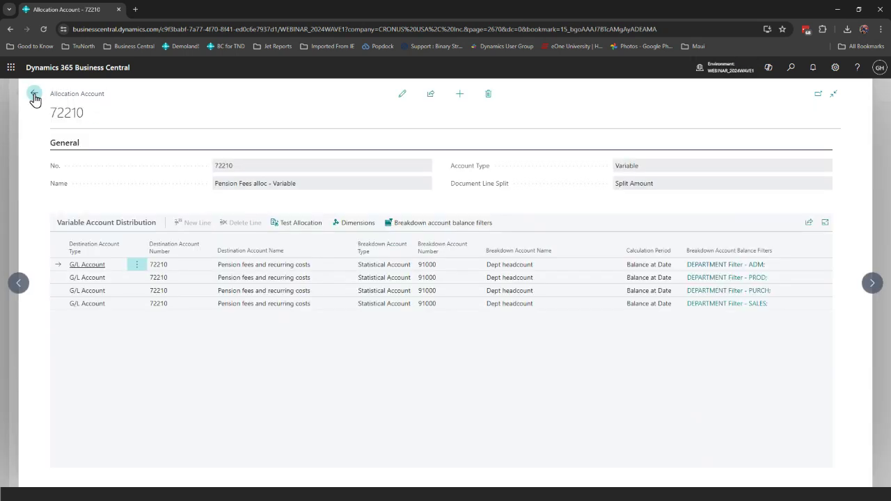
{"action": "left_click", "coordinate": [33, 93]}
- Search for "purch inv" again, reopen the Purchase Invoices list, and open the second Wide World Importers invoice
{"action": "left_click", "coordinate": [791, 69]}
{"action": "type", "text": "purch inv"}
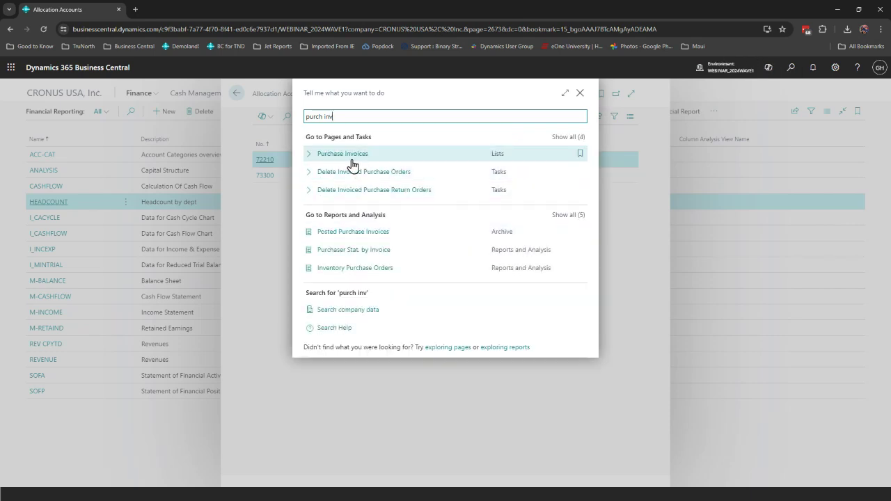
{"action": "left_click", "coordinate": [352, 165]}
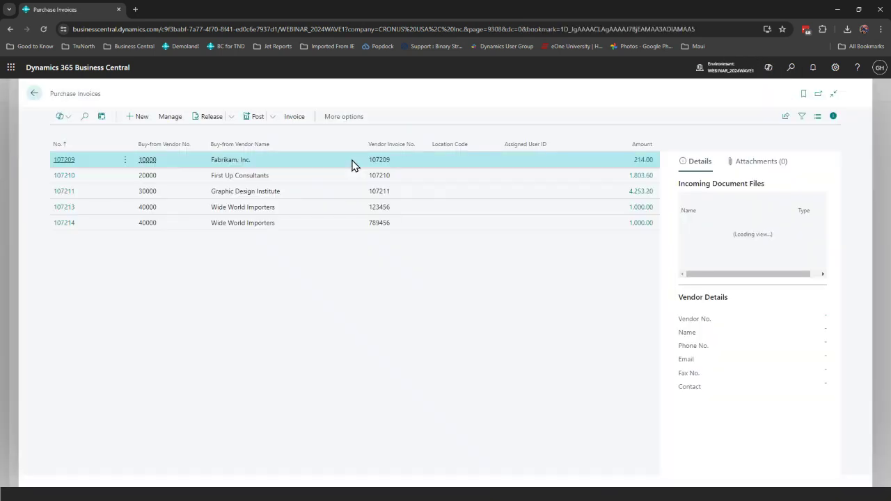
{"action": "left_click", "coordinate": [69, 225]}
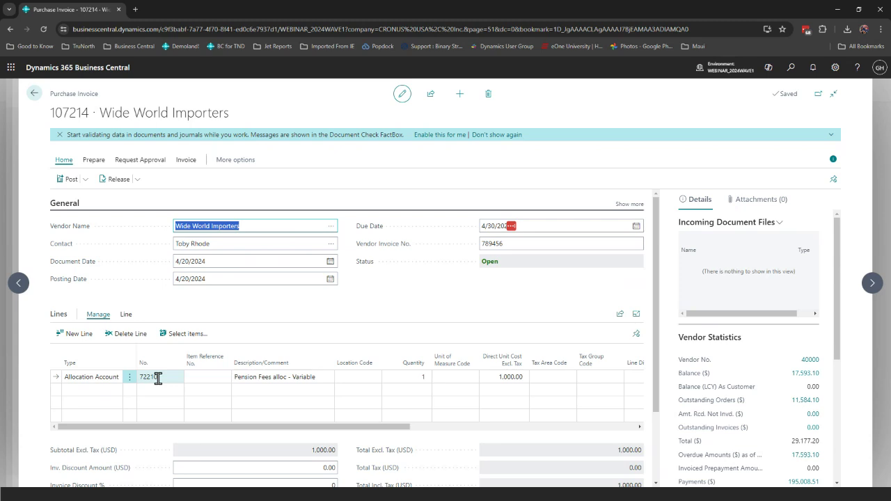
- Preview posting of the invoice using the variable allocation, examine its G/L entries, and exit to the Purchase Invoices list without posting
{"action": "left_click", "coordinate": [86, 180]}
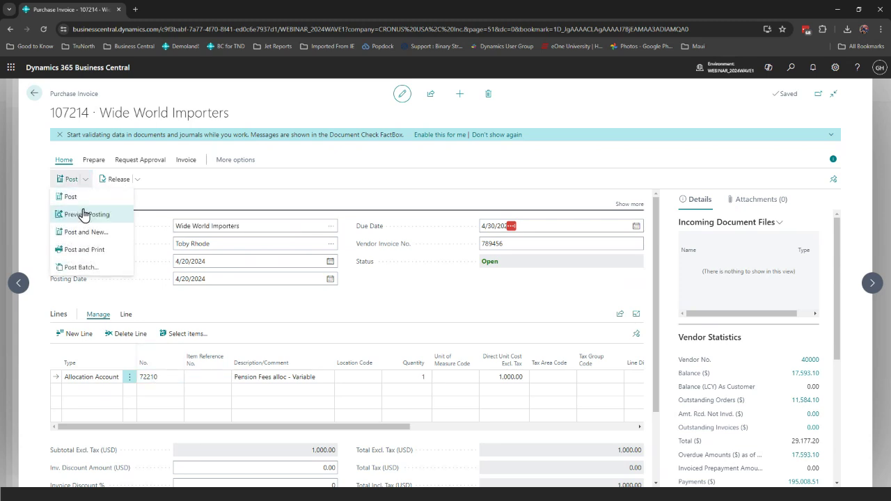
{"action": "left_click", "coordinate": [85, 214]}
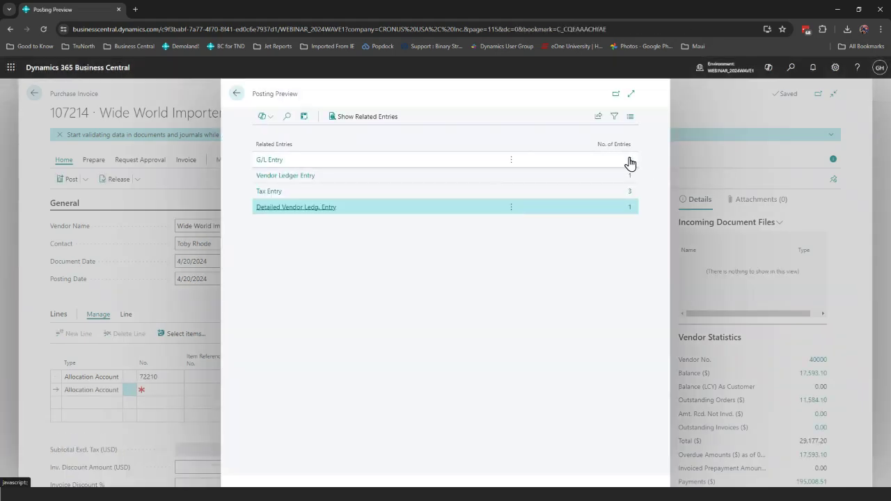
{"action": "left_click", "coordinate": [630, 162]}
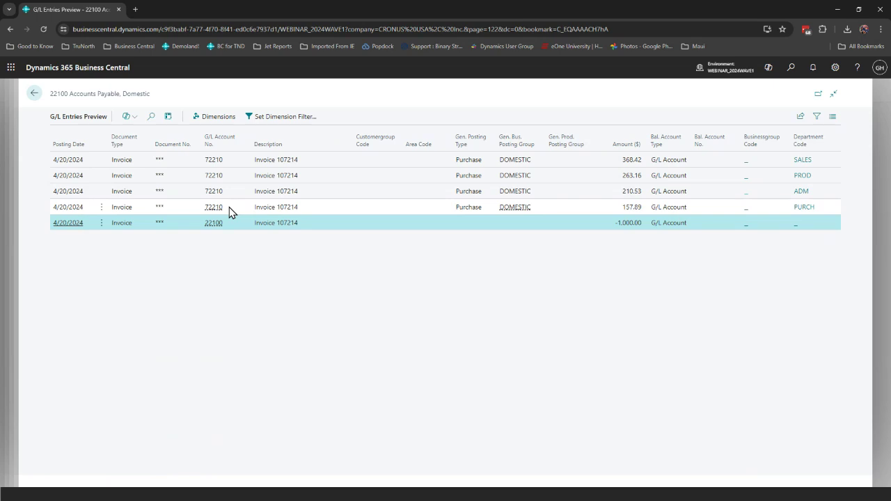
{"action": "left_click", "coordinate": [38, 98]}
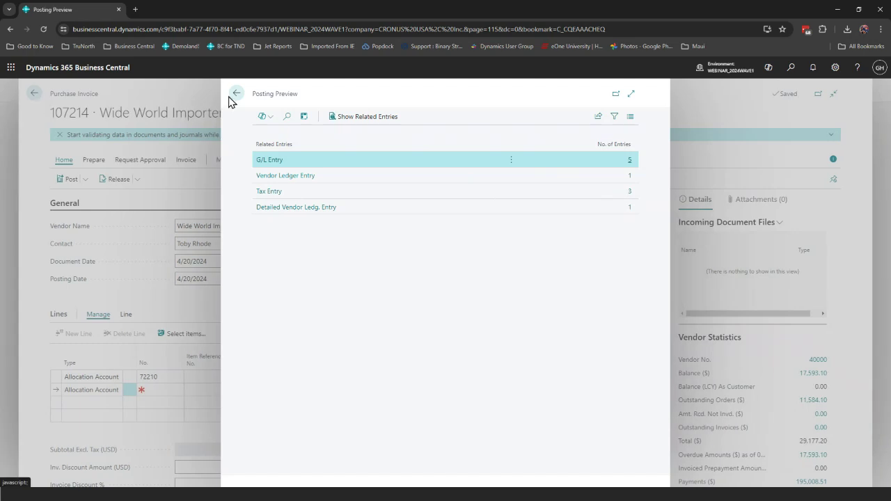
{"action": "left_click", "coordinate": [237, 95]}
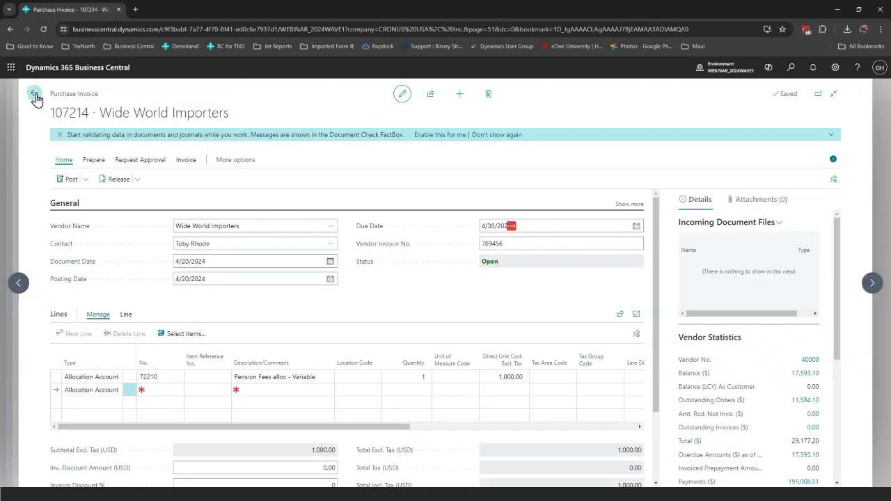
{"action": "left_click", "coordinate": [34, 93]}
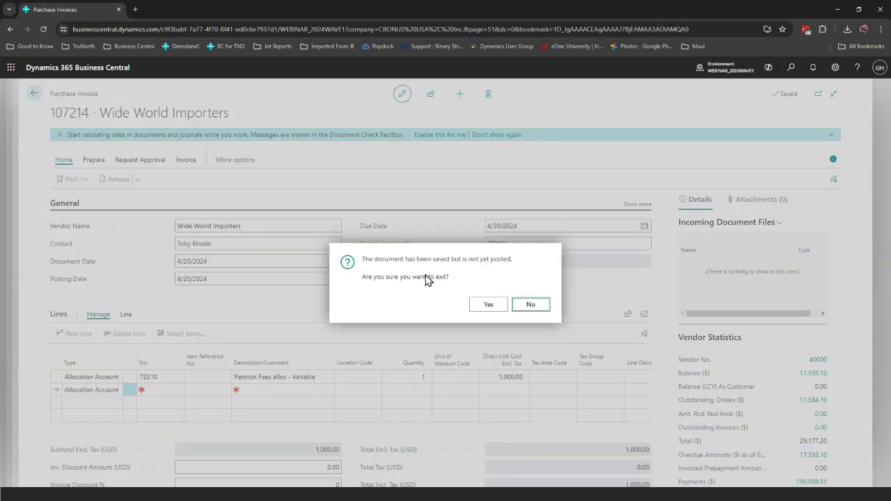
{"action": "left_click", "coordinate": [480, 306]}
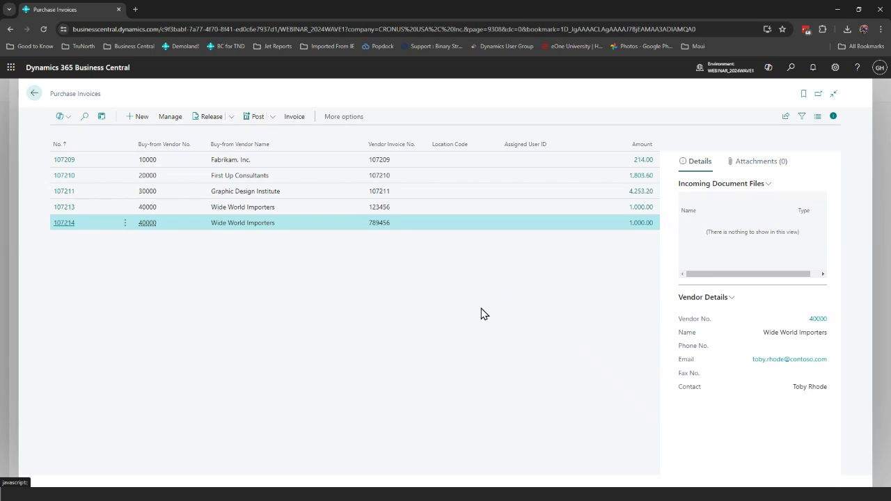
- Leave the Purchase Invoices, Allocation Accounts and Financial Reporting lists and return to the home page
{"action": "left_click", "coordinate": [34, 93]}
{"action": "left_click", "coordinate": [236, 93]}
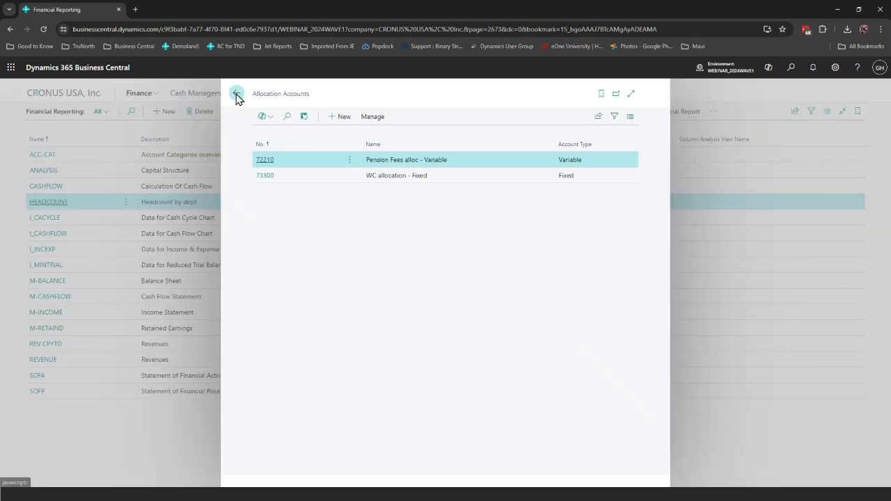
{"action": "left_click", "coordinate": [72, 97]}
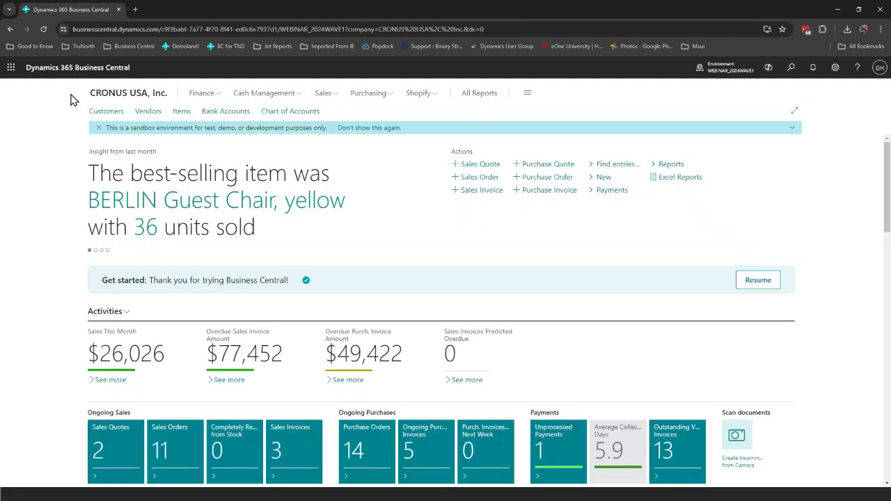
- Search for "cust led ent", open Customer Ledger Entries, and look over the entries and their columns
{"action": "left_click", "coordinate": [791, 71]}
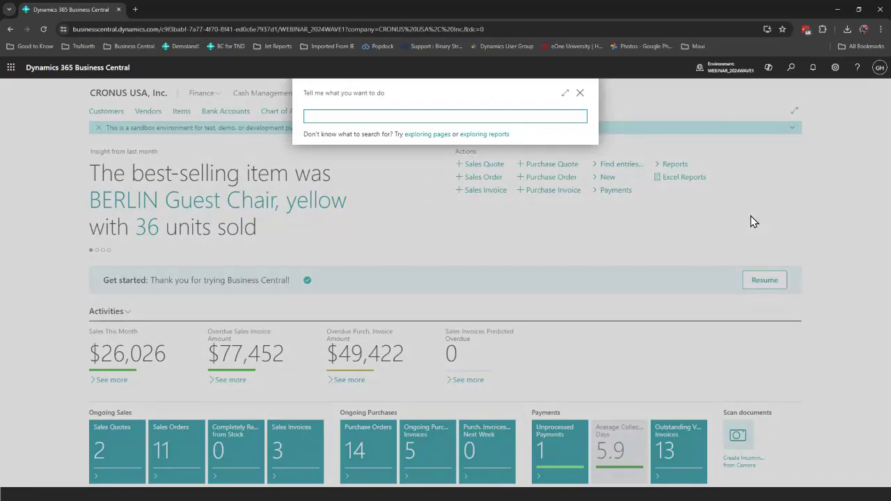
{"action": "type", "text": "cust led e"}
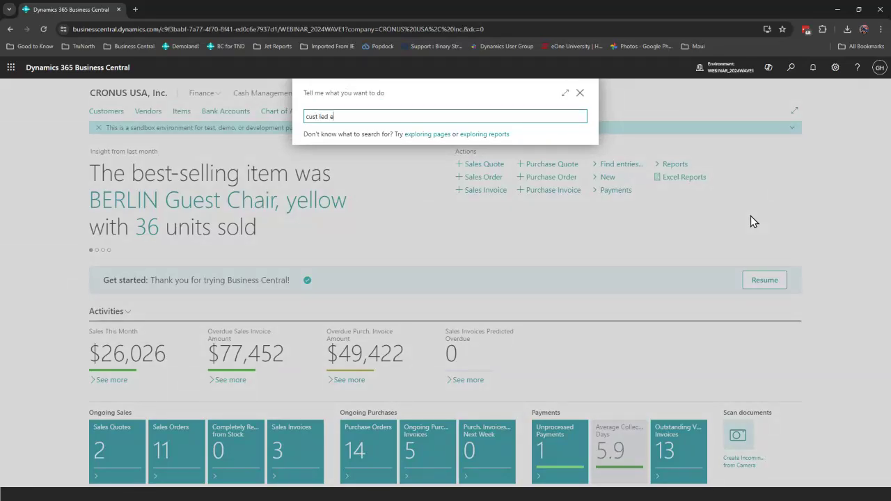
{"action": "type", "text": "nt"}
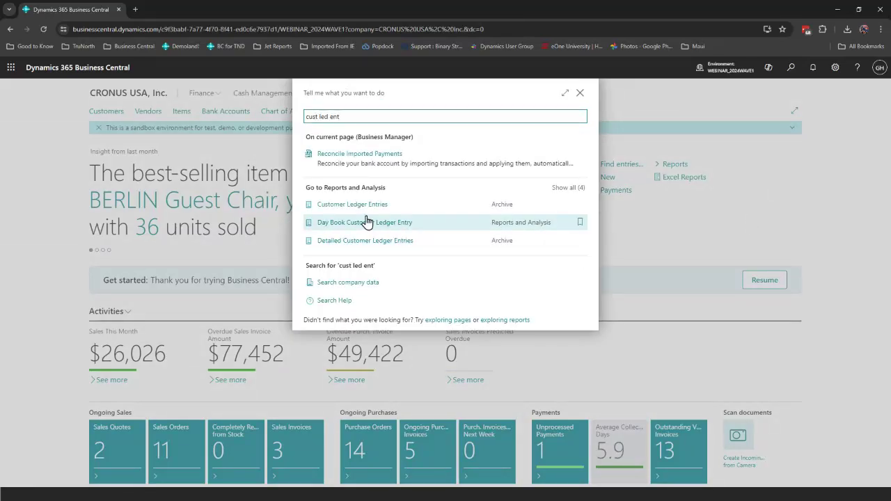
{"action": "left_click", "coordinate": [355, 205]}
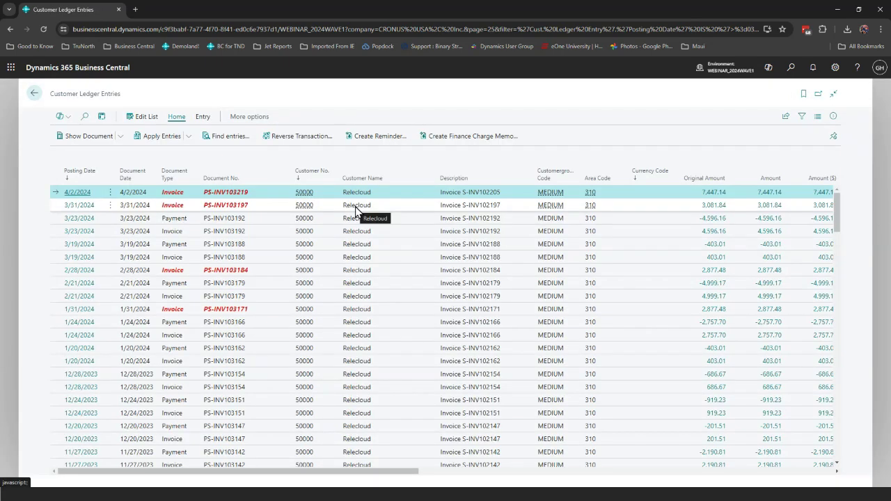
{"action": "scroll", "coordinate": [550, 244], "scroll_direction": "down", "scroll_amount": 5}
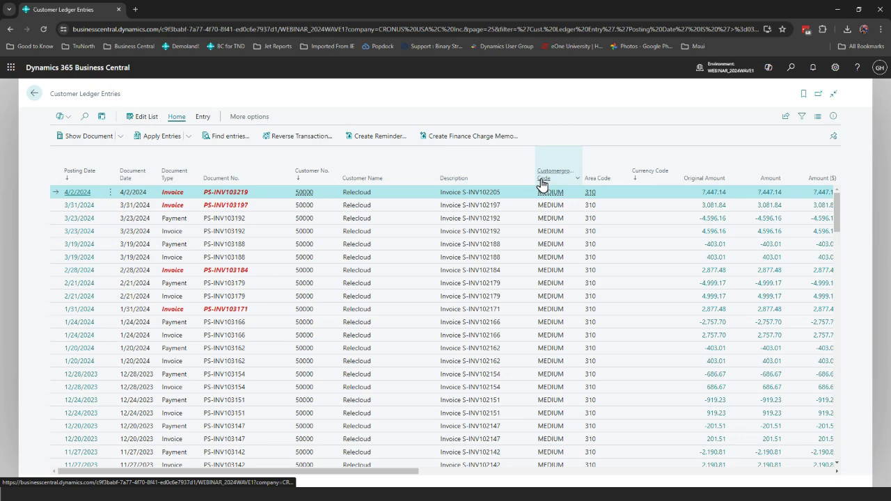
{"action": "mouse_move", "coordinate": [541, 184]}
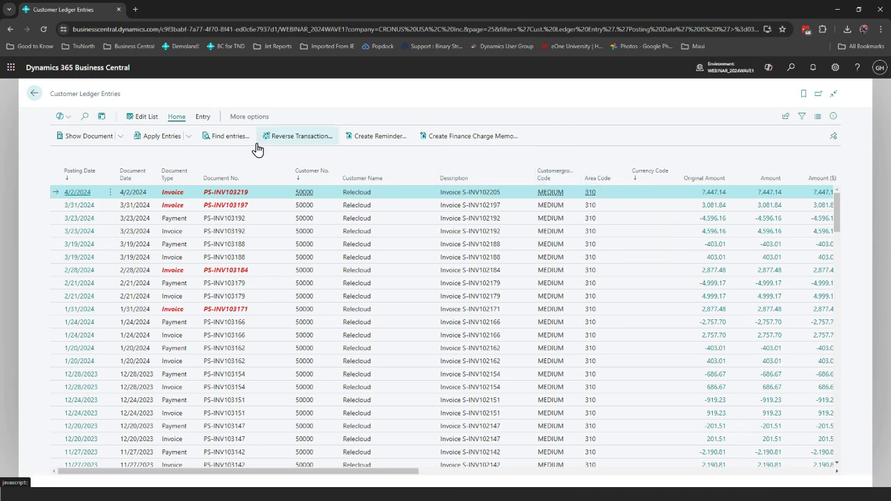
- Enter analysis mode for the customer ledger entries and delete the existing Analysis 1
{"action": "left_click", "coordinate": [102, 118]}
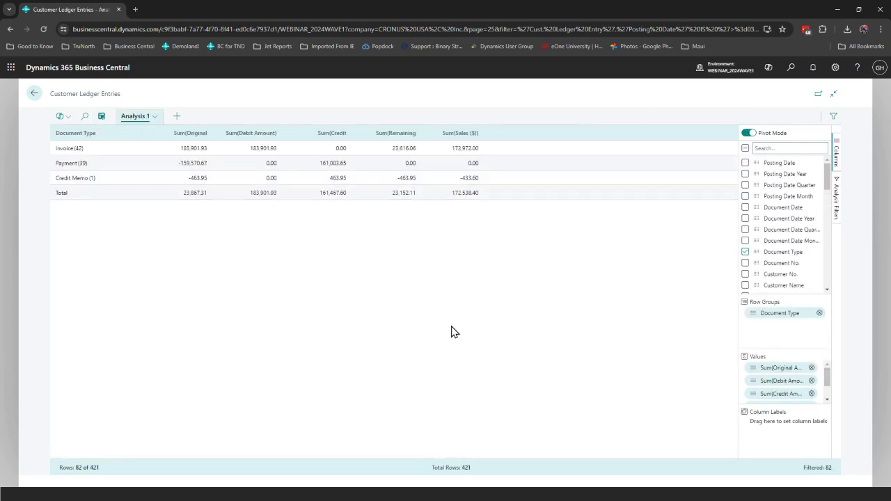
{"action": "left_click", "coordinate": [156, 117]}
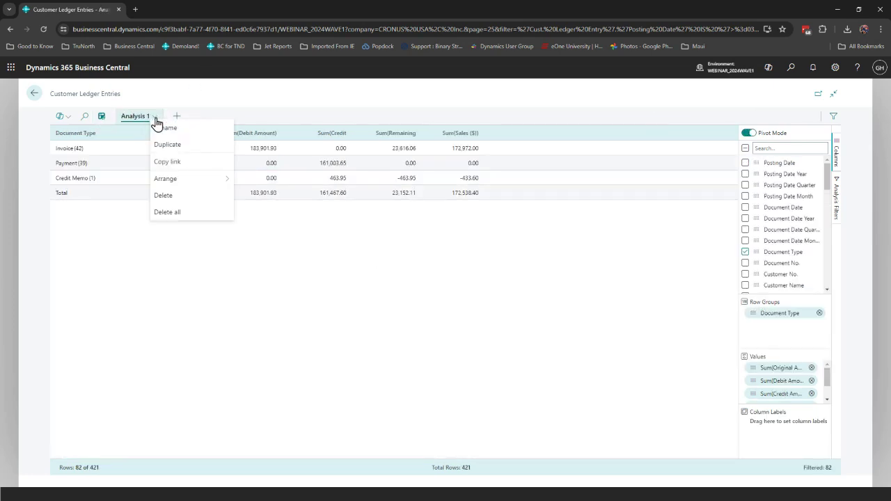
{"action": "left_click", "coordinate": [164, 196]}
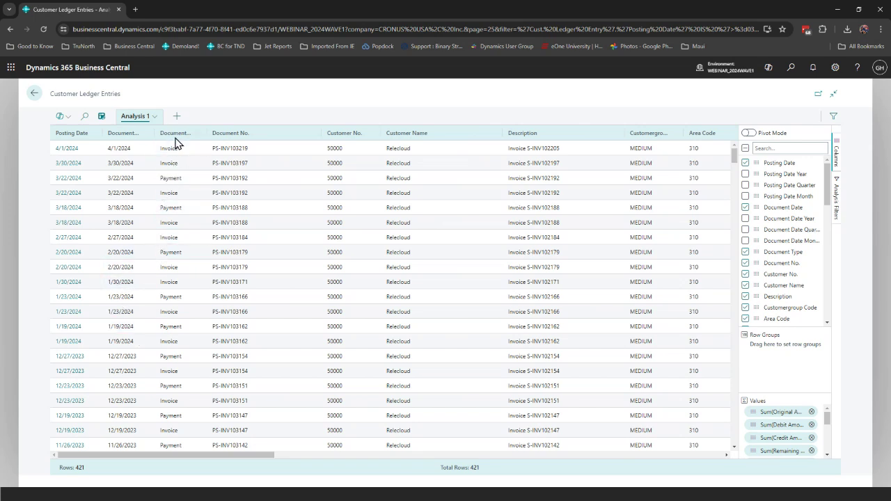
- Group the analysis rows by Document Type and enable Pivot Mode
{"action": "left_click_drag", "start_coordinate": [175, 136], "coordinate": [762, 356]}
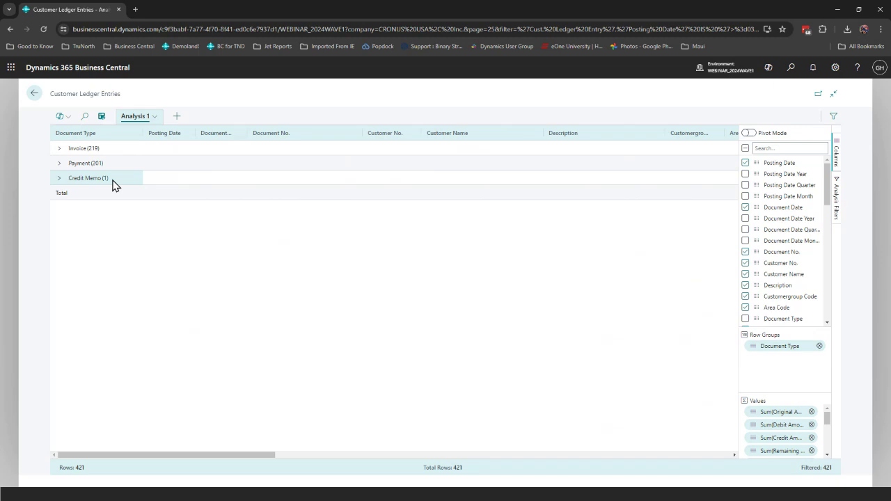
{"action": "left_click", "coordinate": [749, 133]}
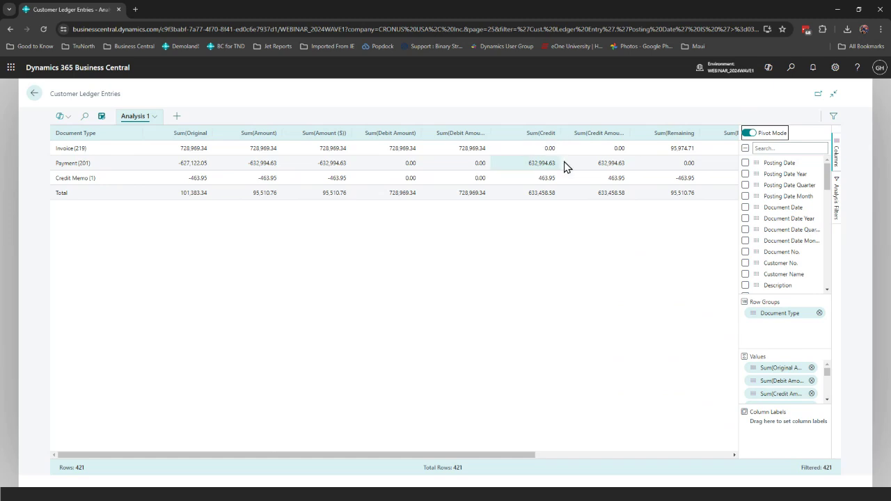
- Remove Original Amount, the ($) versions of Amount, Debit, Credit and Remaining, and the original and remaining payment discount columns from the pivot
{"action": "left_click_drag", "start_coordinate": [830, 179], "coordinate": [827, 203]}
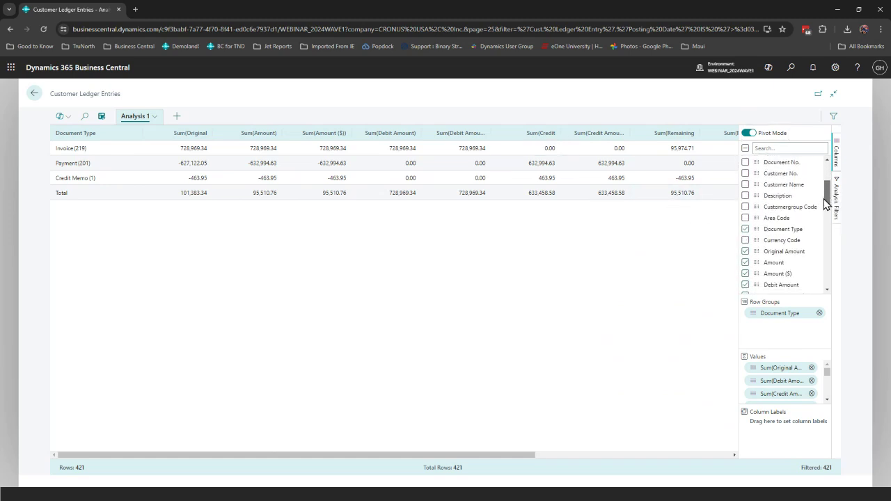
{"action": "scroll", "coordinate": [826, 203], "scroll_direction": "down", "scroll_amount": 3}
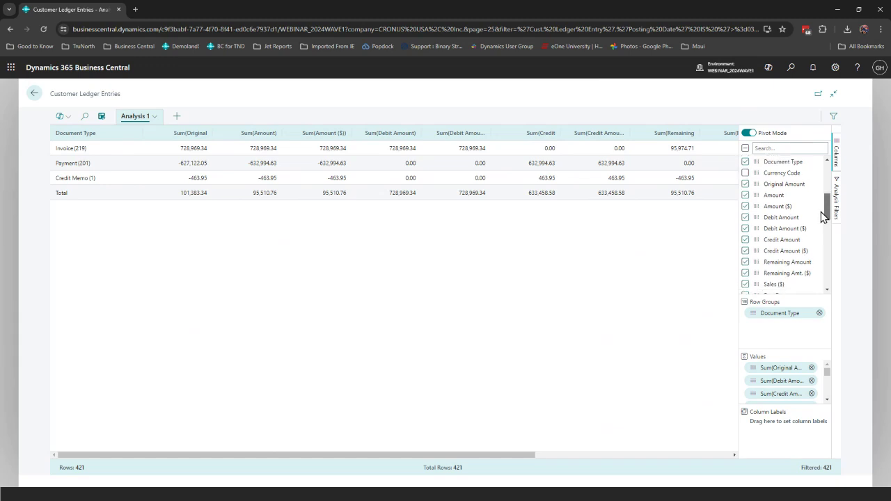
{"action": "left_click", "coordinate": [746, 184]}
{"action": "left_click", "coordinate": [745, 206]}
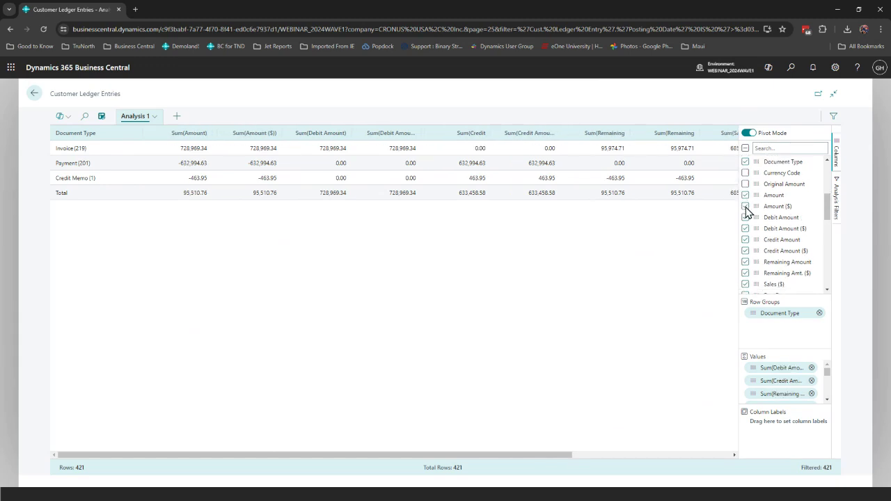
{"action": "left_click", "coordinate": [745, 228]}
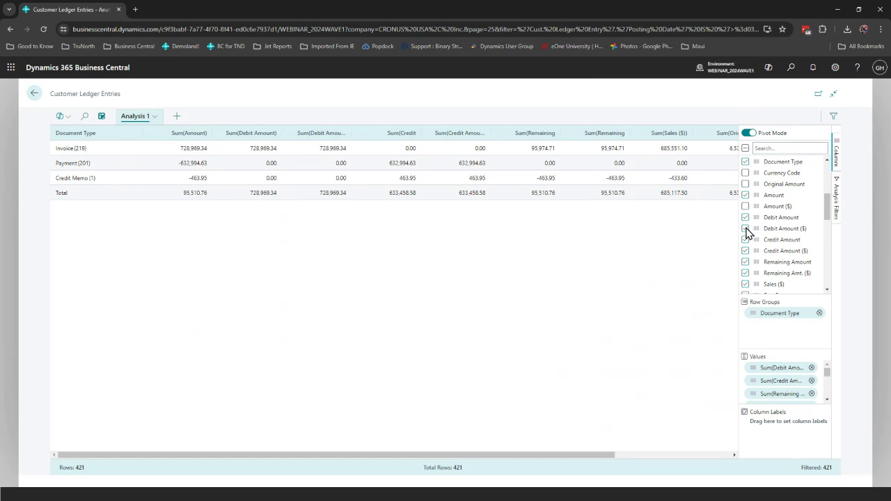
{"action": "left_click", "coordinate": [745, 251]}
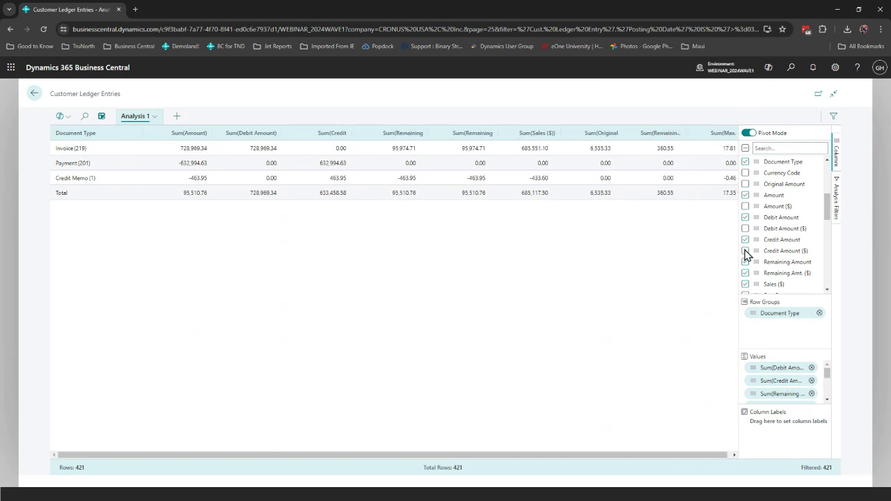
{"action": "left_click", "coordinate": [746, 274]}
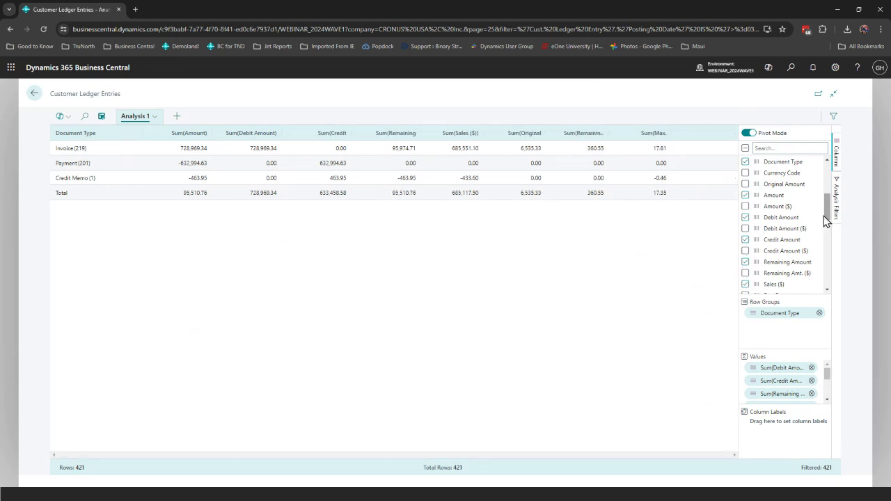
{"action": "left_click_drag", "start_coordinate": [827, 218], "coordinate": [824, 268]}
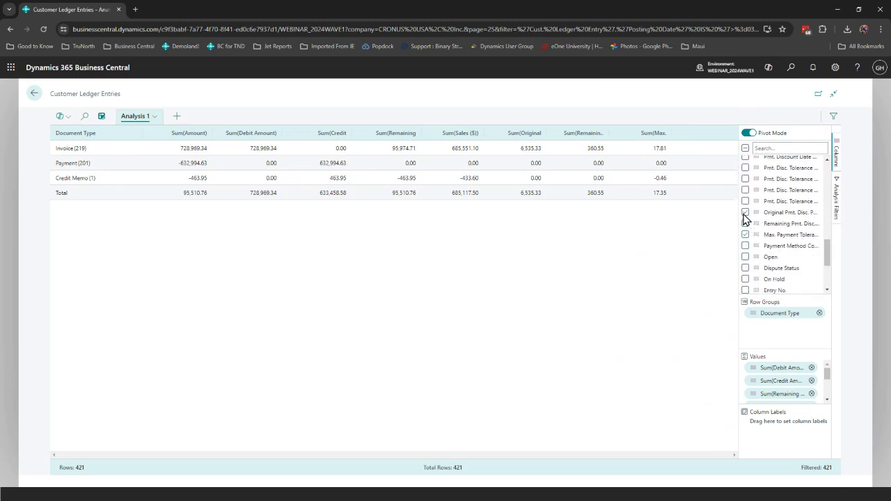
{"action": "left_click", "coordinate": [746, 213]}
{"action": "left_click", "coordinate": [746, 224]}
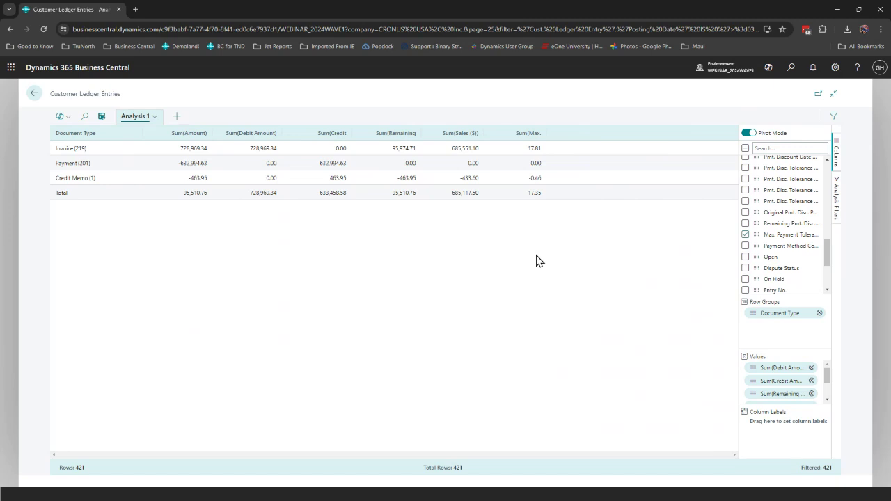
- Filter the analysis so that Posting Date Quarter includes only Q2
{"action": "left_click", "coordinate": [837, 221]}
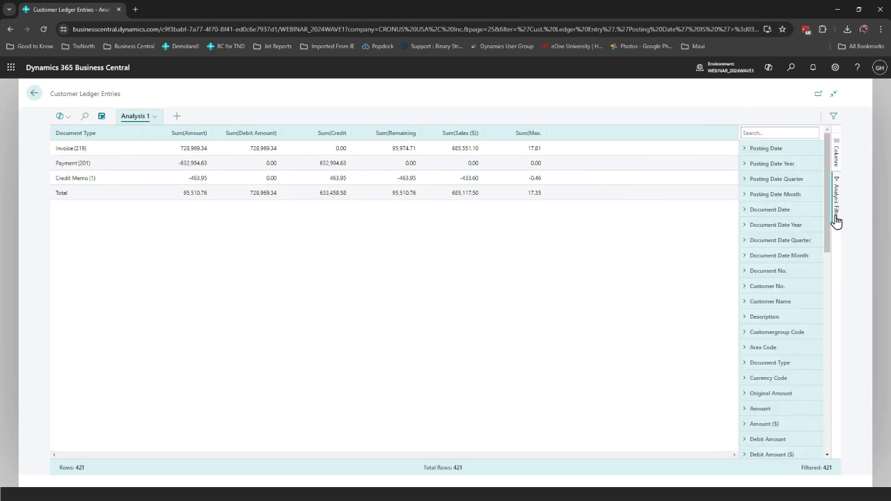
{"action": "left_click", "coordinate": [769, 179]}
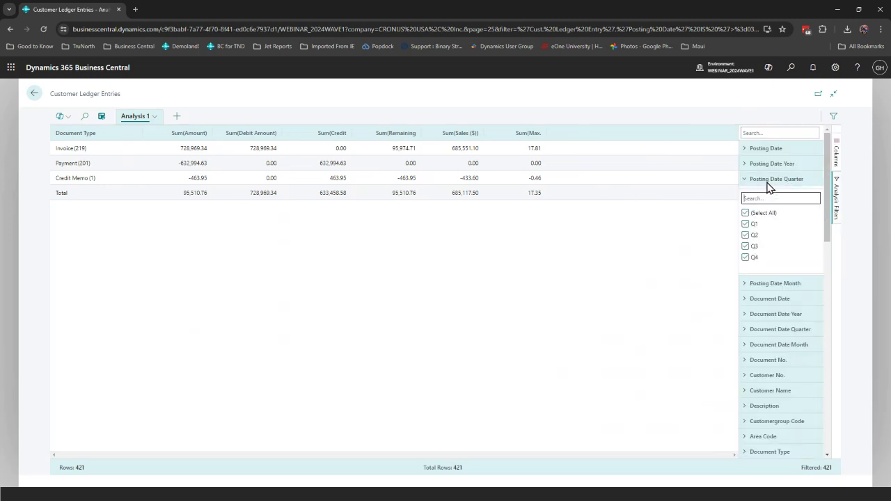
{"action": "left_click", "coordinate": [748, 215]}
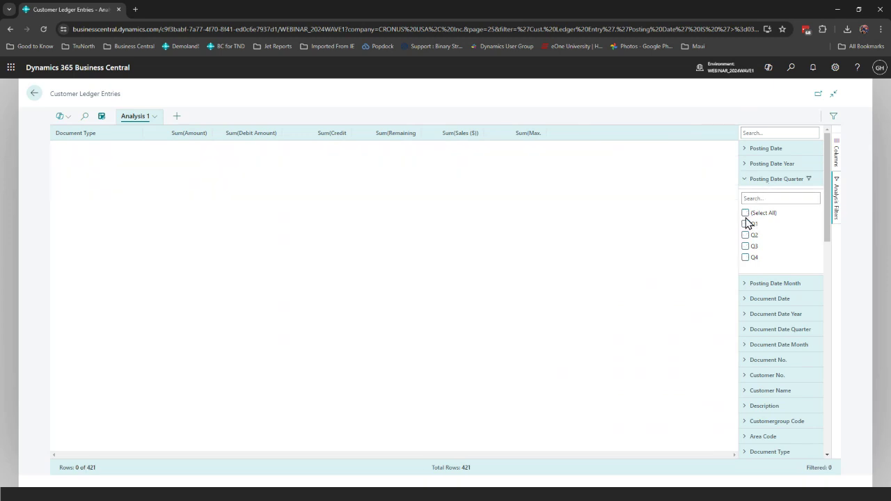
{"action": "left_click", "coordinate": [746, 235]}
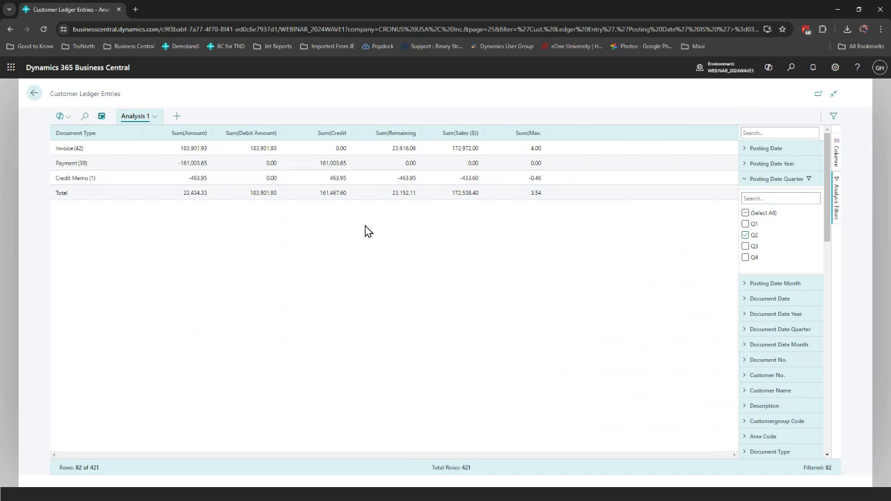
- Examine the management options for Analysis 1, including Arrange, and the copy and export options for the Payment row's debit amount
{"action": "left_click", "coordinate": [133, 122]}
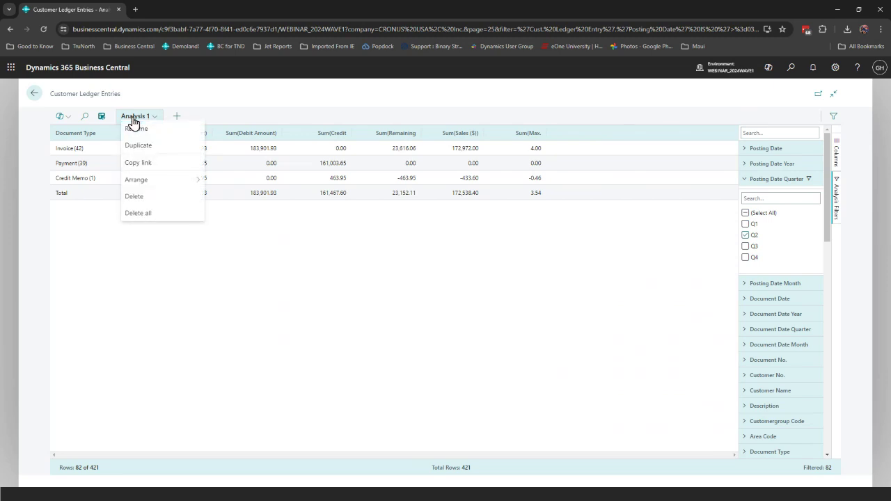
{"action": "left_click", "coordinate": [154, 122]}
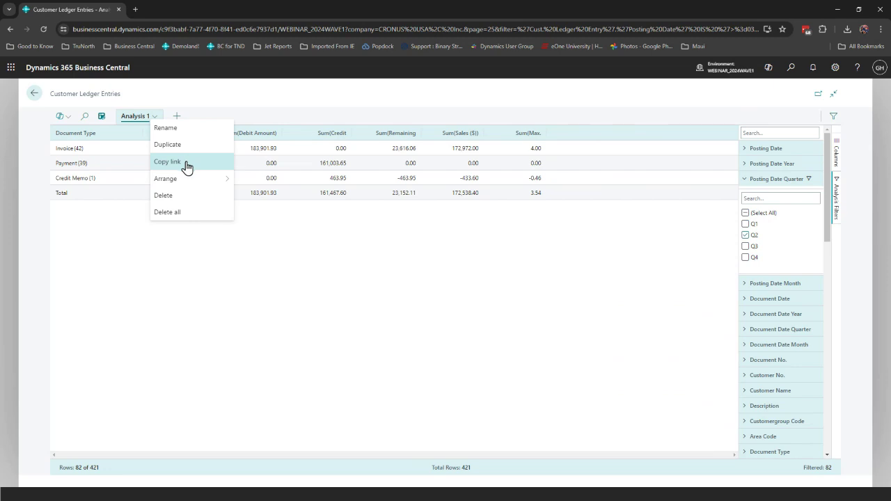
{"action": "mouse_move", "coordinate": [178, 183]}
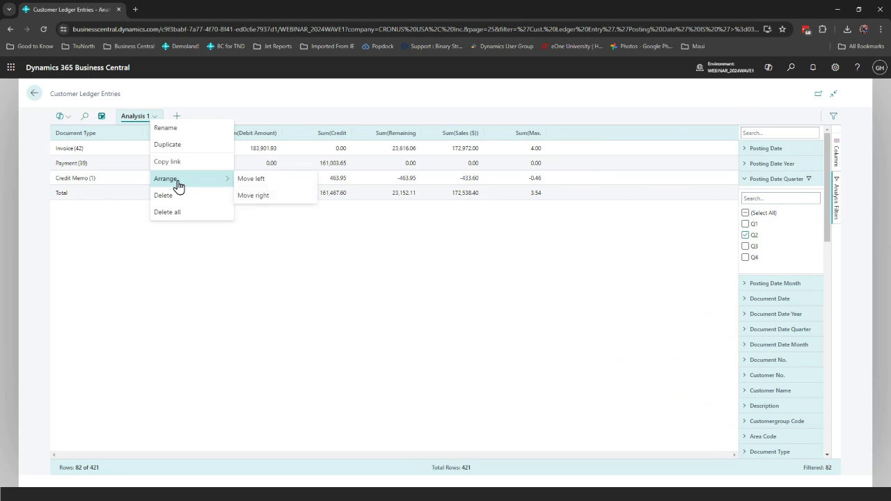
{"action": "left_click", "coordinate": [178, 251]}
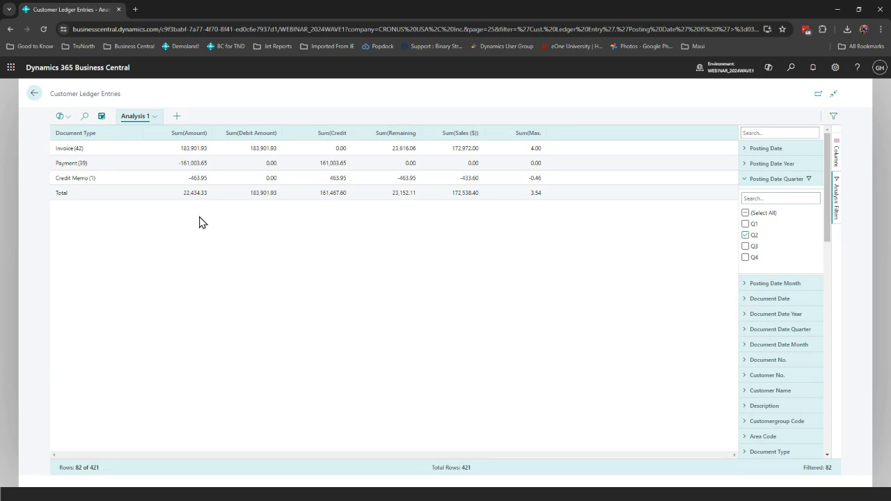
{"action": "left_click", "coordinate": [236, 167]}
{"action": "right_click", "coordinate": [237, 167]}
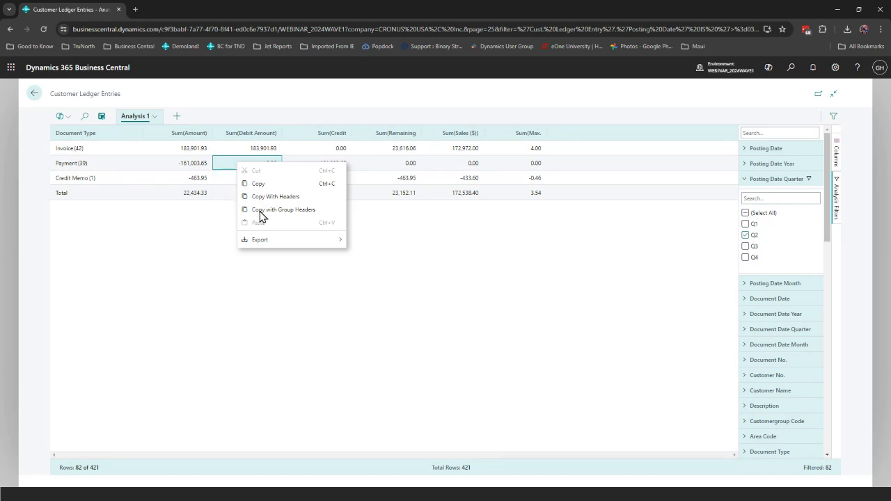
{"action": "mouse_move", "coordinate": [311, 246]}
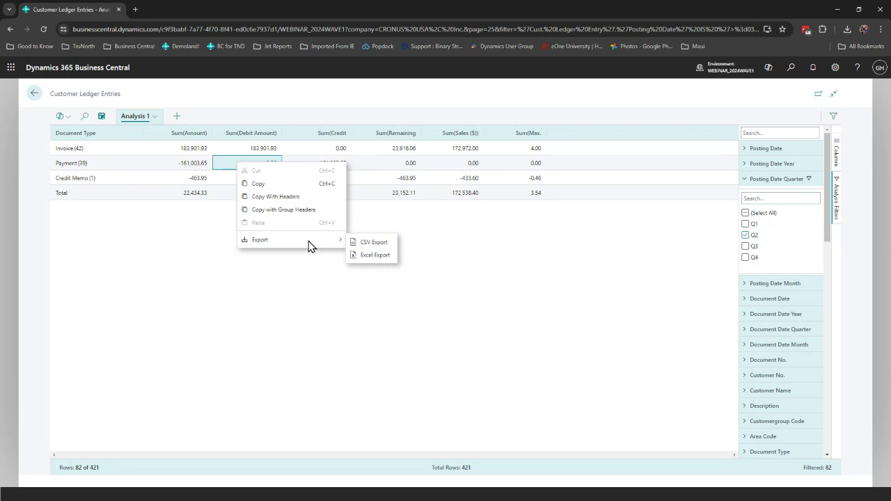
{"action": "left_click", "coordinate": [164, 227]}
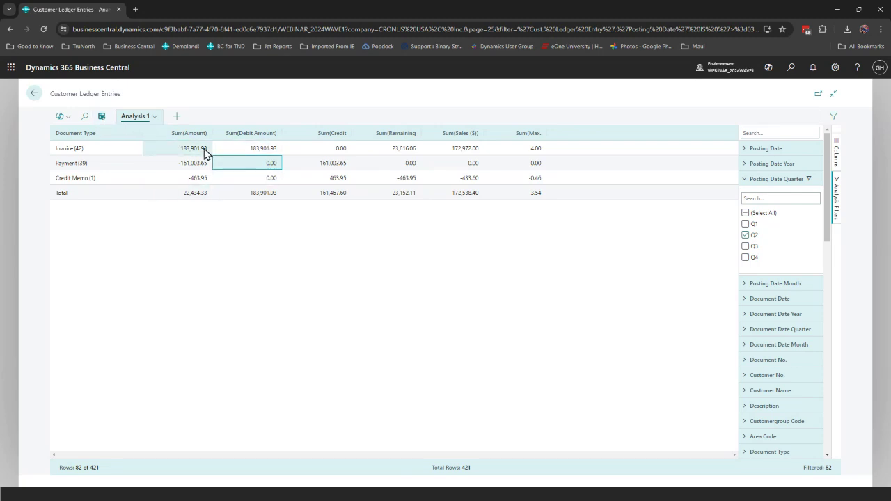
- Switch from the analysis to the entries list and back to check it is kept, and return to the home page
{"action": "left_click", "coordinate": [101, 117]}
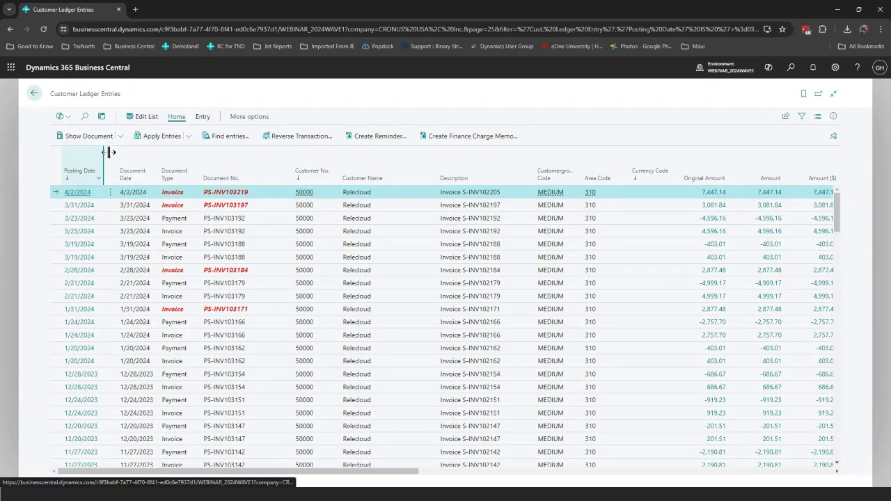
{"action": "left_click", "coordinate": [100, 117]}
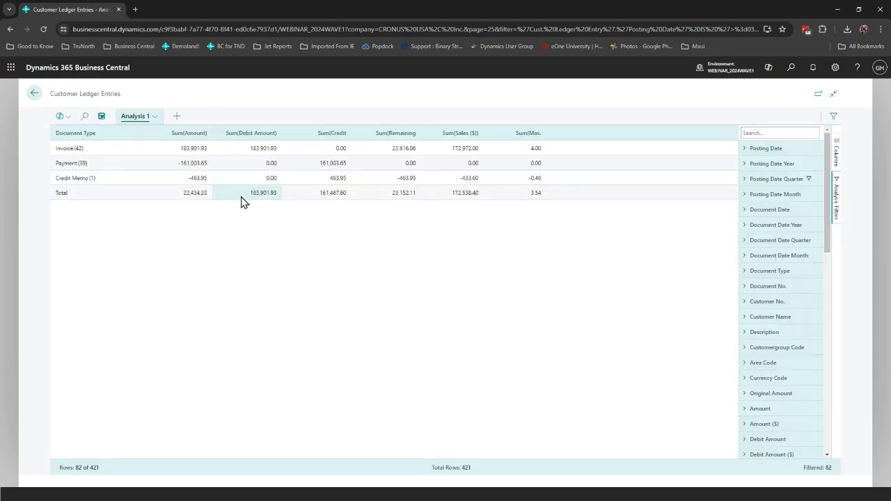
{"action": "left_click", "coordinate": [101, 118]}
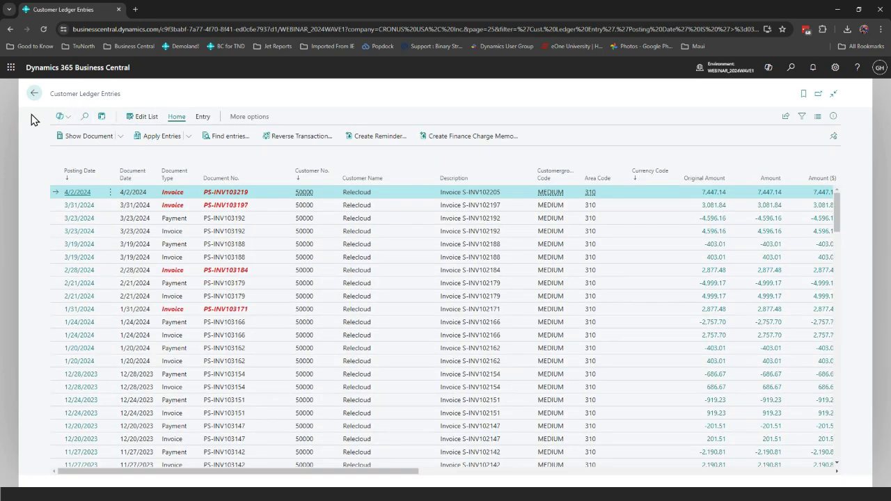
{"action": "left_click", "coordinate": [32, 97]}
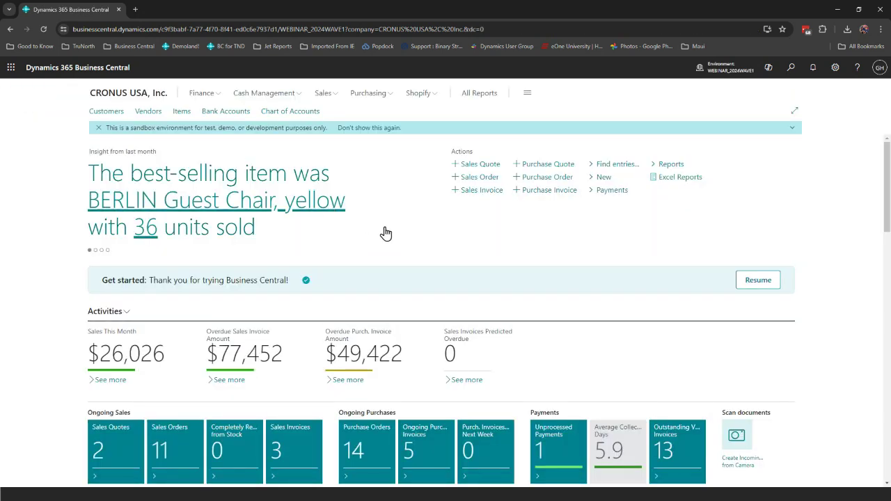
- Download the Aged Accounts Receivable (Preview) Excel report with its last used options and save it in Downloads
{"action": "left_click", "coordinate": [687, 183]}
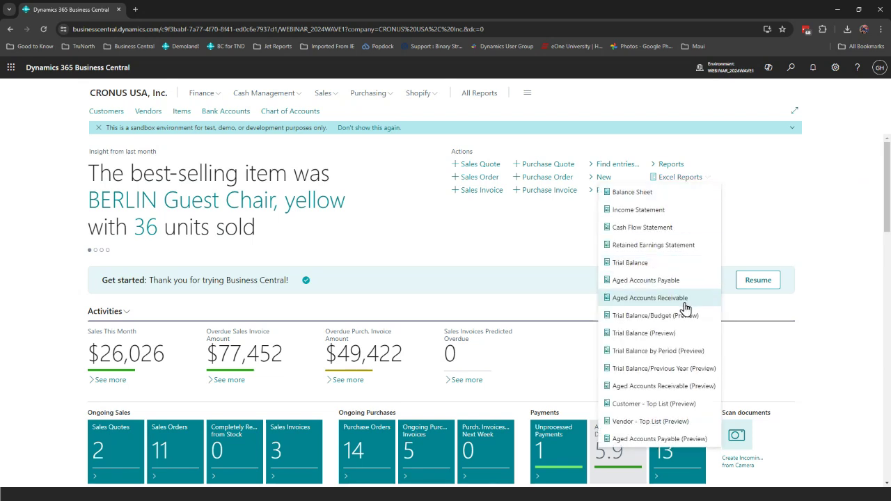
{"action": "left_click", "coordinate": [658, 387]}
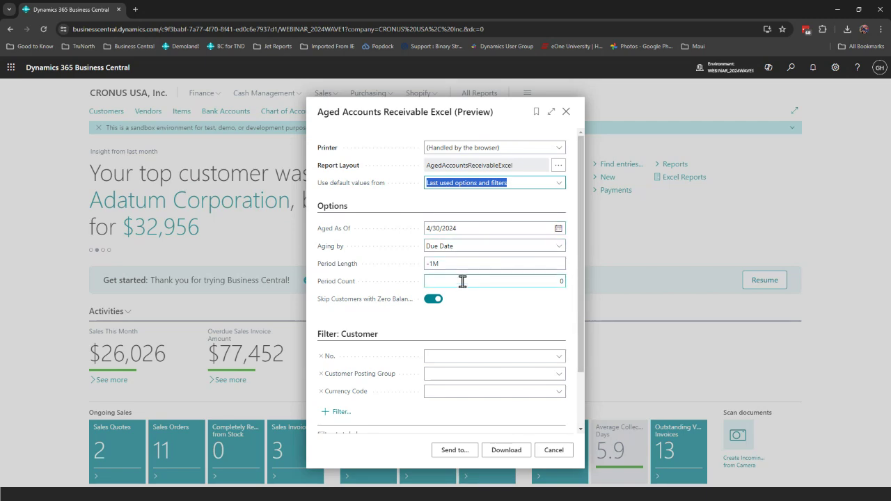
{"action": "left_click", "coordinate": [499, 451]}
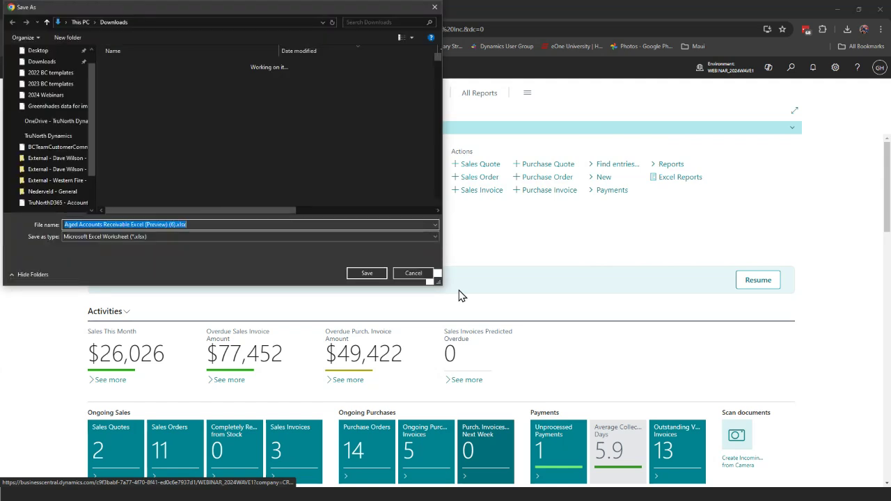
{"action": "left_click", "coordinate": [366, 273]}
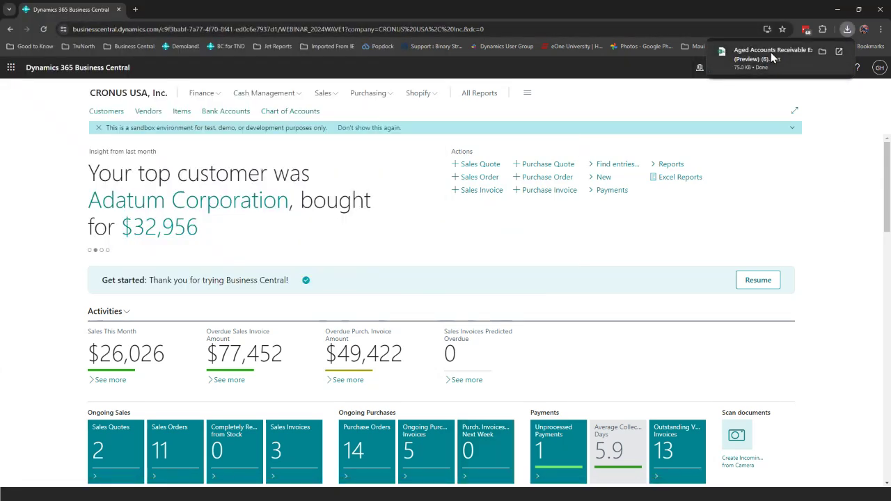
- Open the downloaded report in Excel, enable its data connections, and select the overall Grand Total to show the PivotTable fields
{"action": "left_click", "coordinate": [771, 52]}
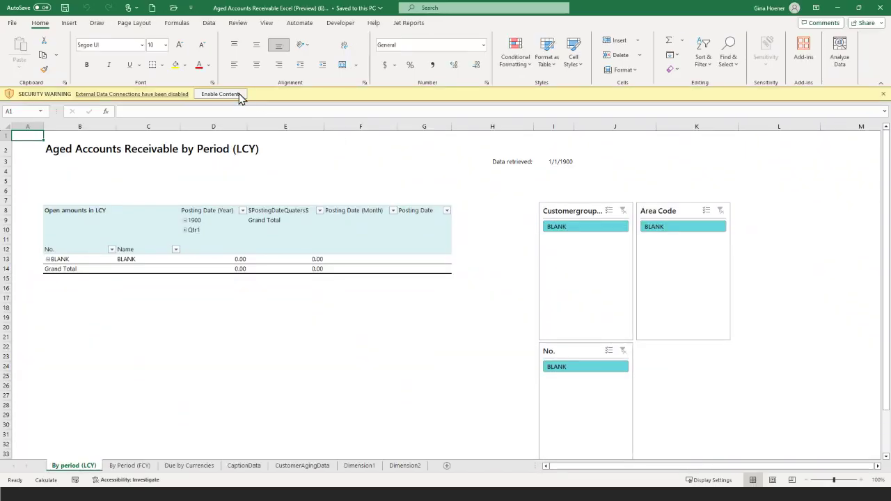
{"action": "left_click", "coordinate": [230, 95]}
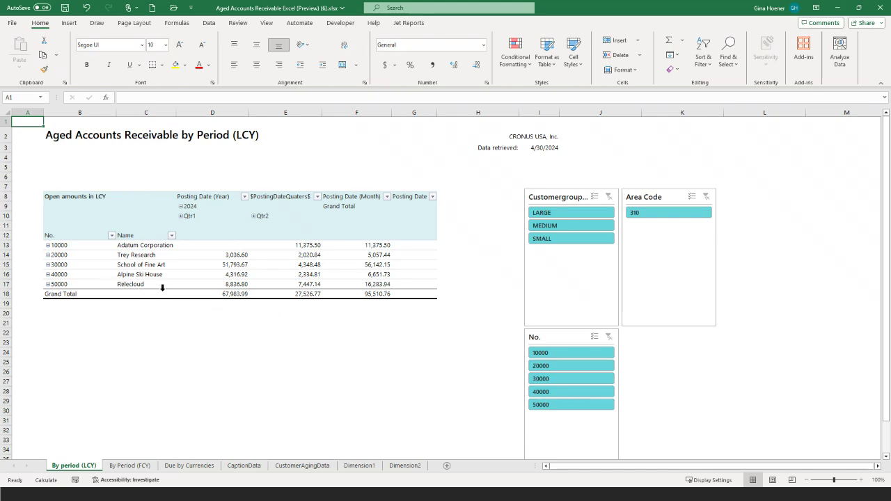
{"action": "left_click", "coordinate": [379, 293]}
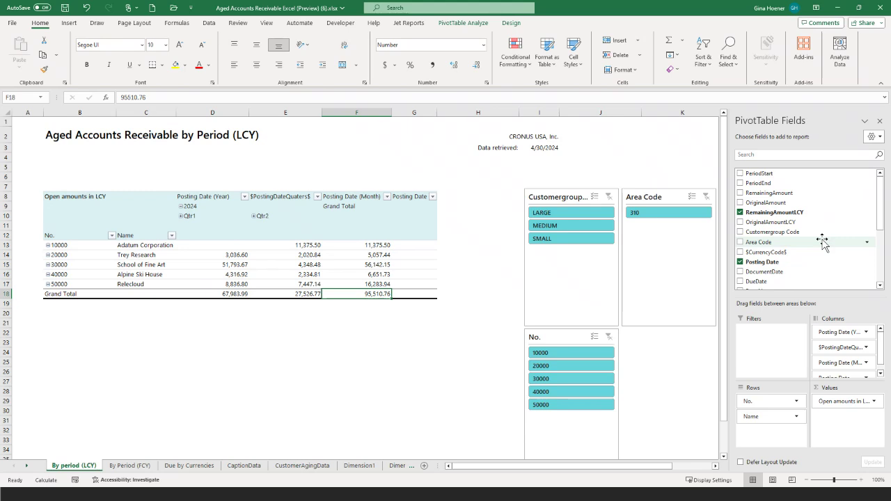
- Close the aged receivables workbook and download the Customer - Top List (Preview) Excel report for Sales (LCY) with quantity 10, saving it in Downloads
{"action": "left_click", "coordinate": [879, 8]}
{"action": "left_click", "coordinate": [465, 263]}
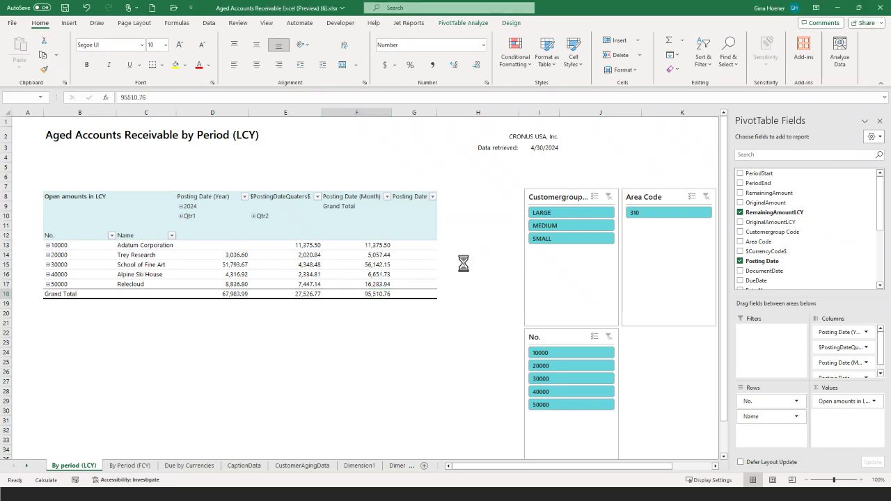
{"action": "left_click", "coordinate": [685, 177]}
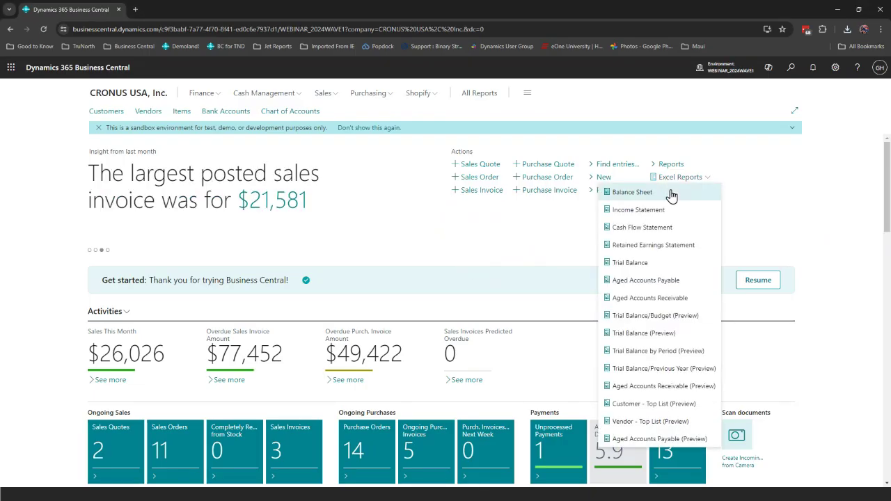
{"action": "left_click", "coordinate": [651, 409]}
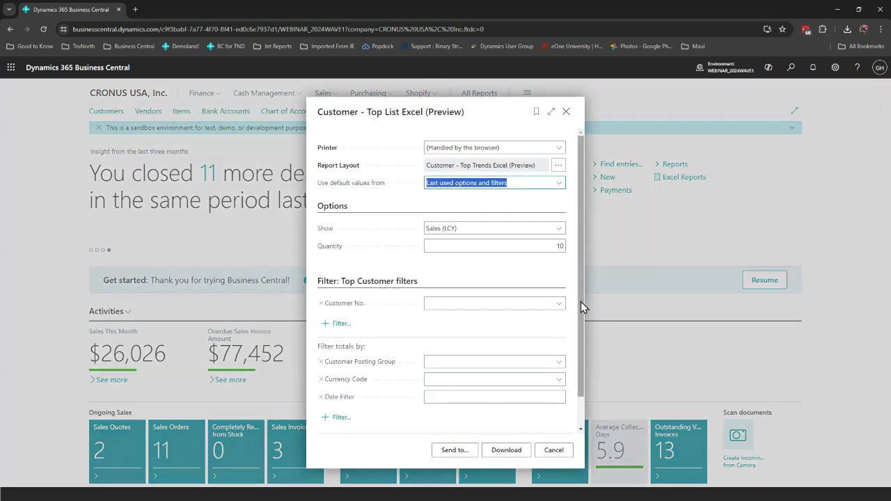
{"action": "left_click", "coordinate": [555, 247]}
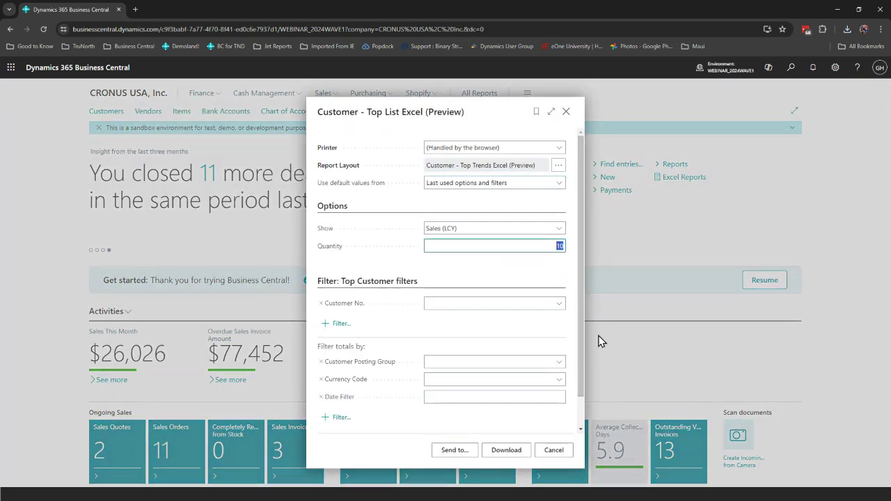
{"action": "left_click", "coordinate": [507, 451]}
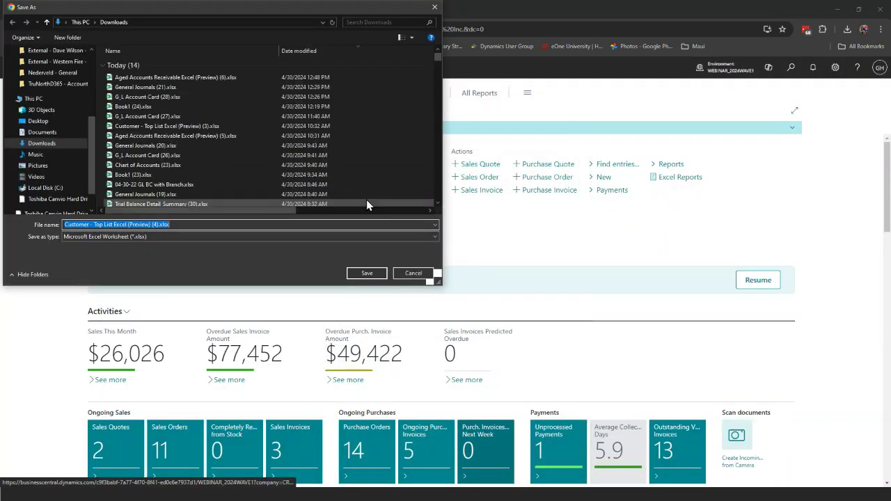
{"action": "left_click", "coordinate": [364, 273]}
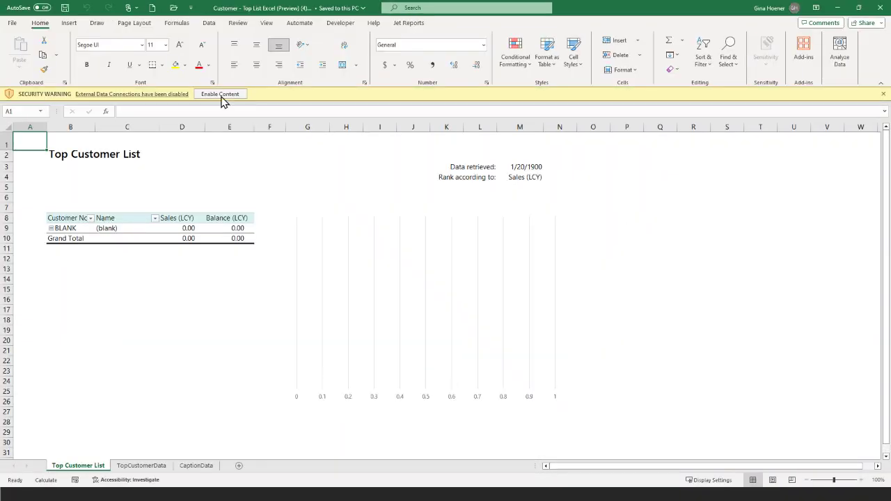
- Enable the data connections in the downloaded customer top list workbook, examine its table and bar chart, and close the workbook
{"action": "left_click", "coordinate": [221, 96]}
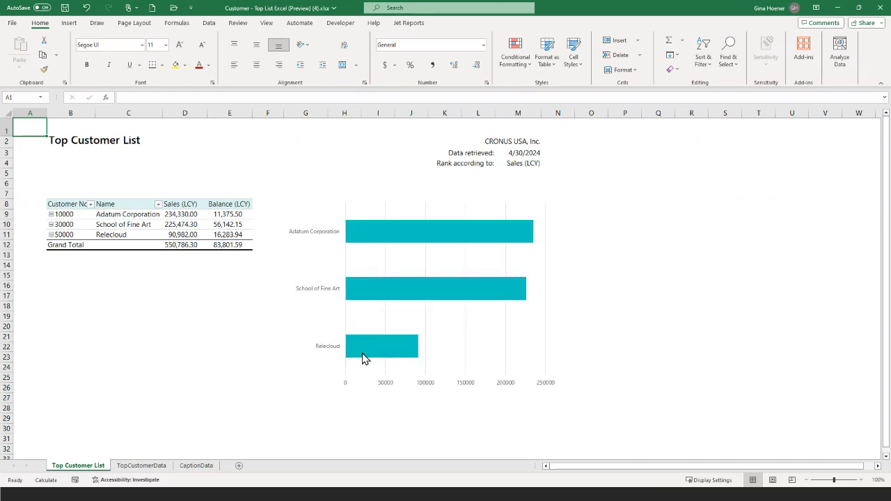
{"action": "mouse_move", "coordinate": [362, 358]}
{"action": "left_click", "coordinate": [882, 9]}
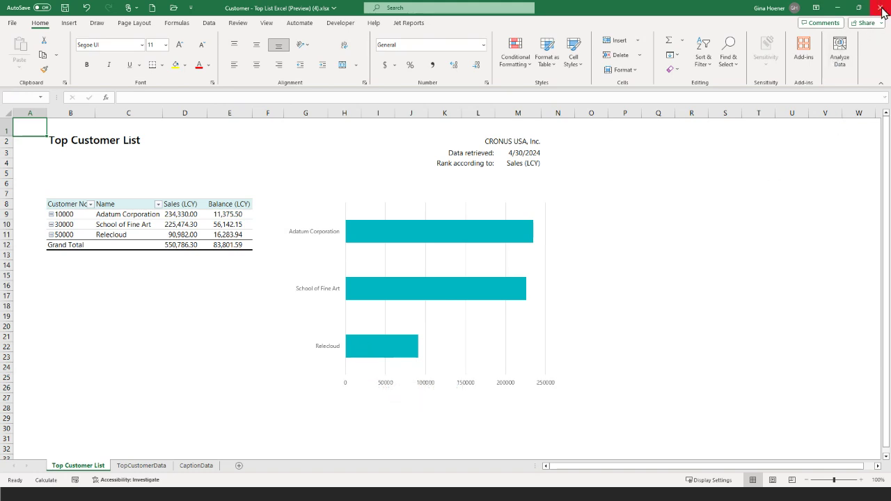
{"action": "left_click", "coordinate": [458, 264]}
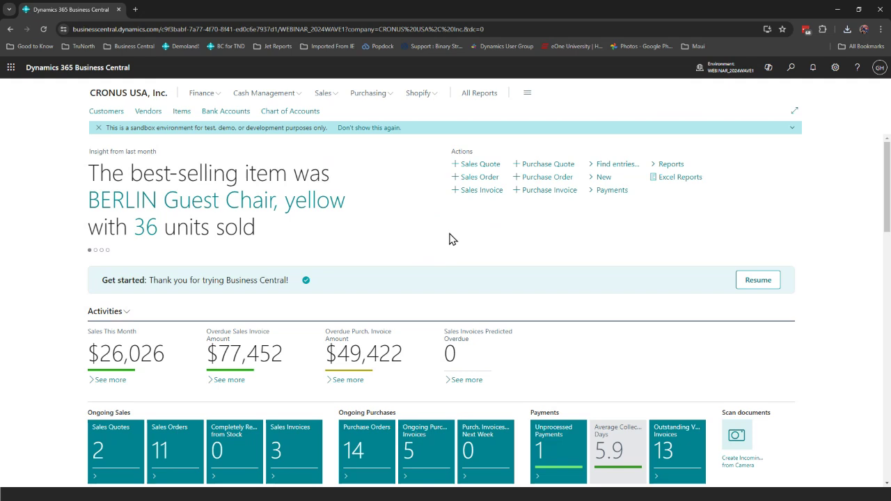
- Open item 1896-S ATHENS Desk, generate a Copilot marketing text draft from its attributes, discard the draft, and leave the item card
{"action": "left_click", "coordinate": [182, 116]}
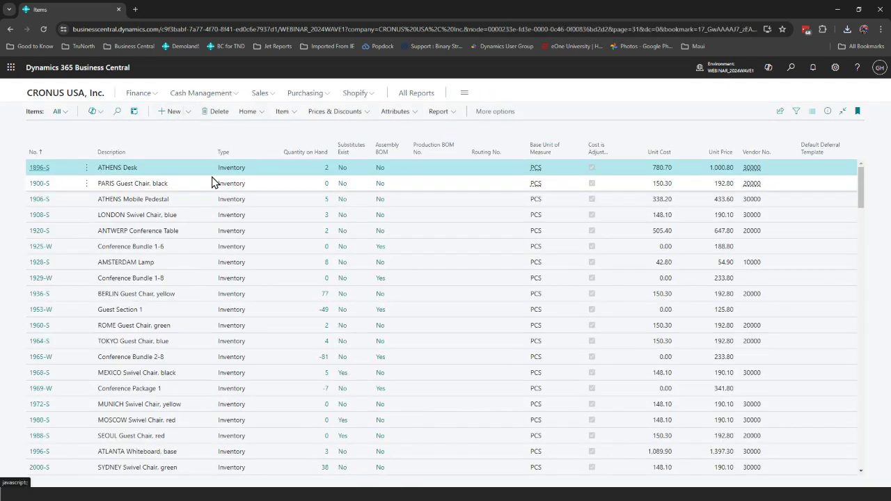
{"action": "left_click", "coordinate": [39, 170]}
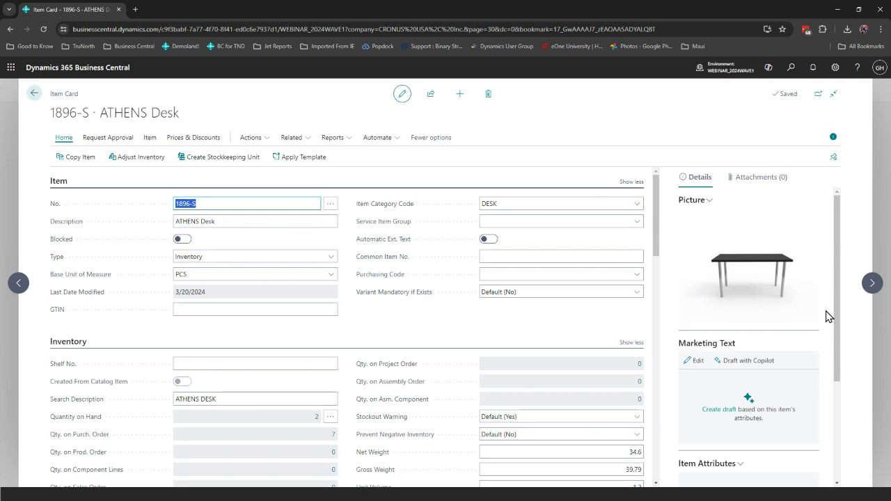
{"action": "left_click_drag", "start_coordinate": [838, 318], "coordinate": [837, 378]}
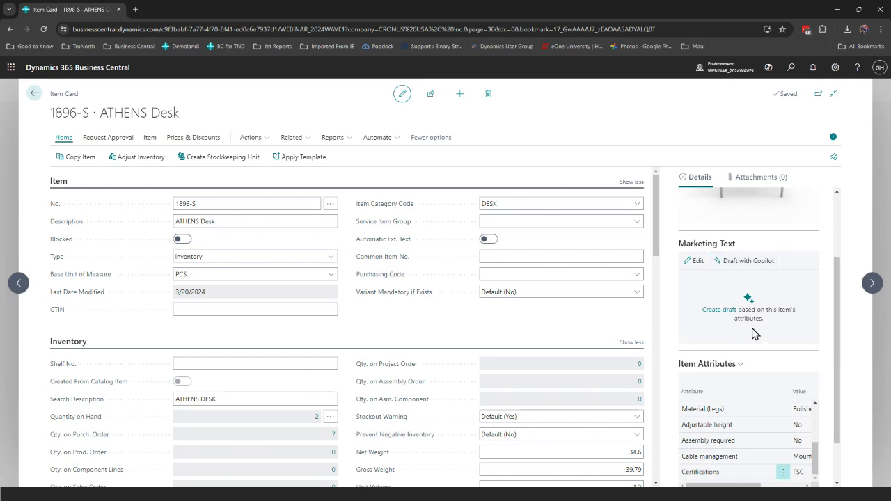
{"action": "left_click", "coordinate": [717, 310]}
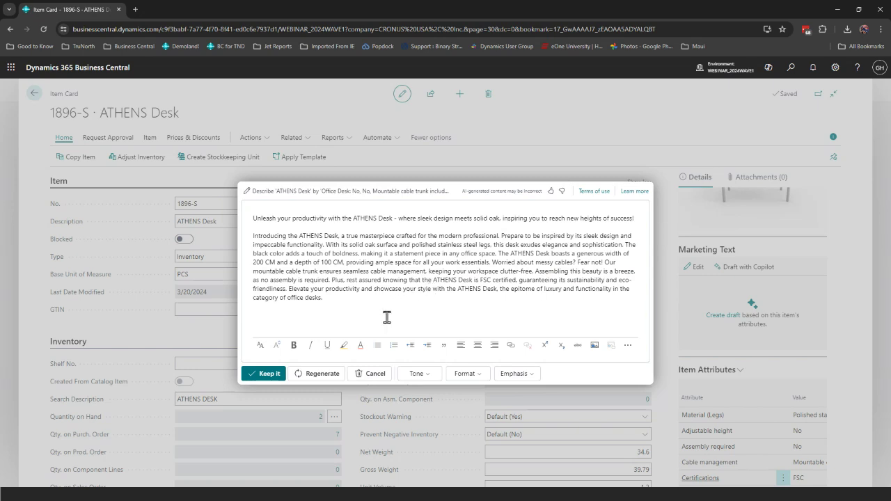
{"action": "left_click", "coordinate": [372, 379]}
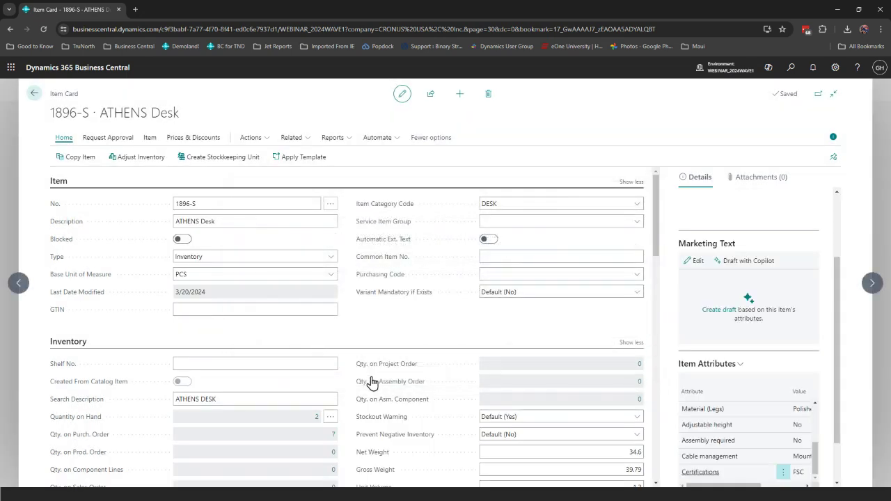
{"action": "left_click", "coordinate": [34, 94]}
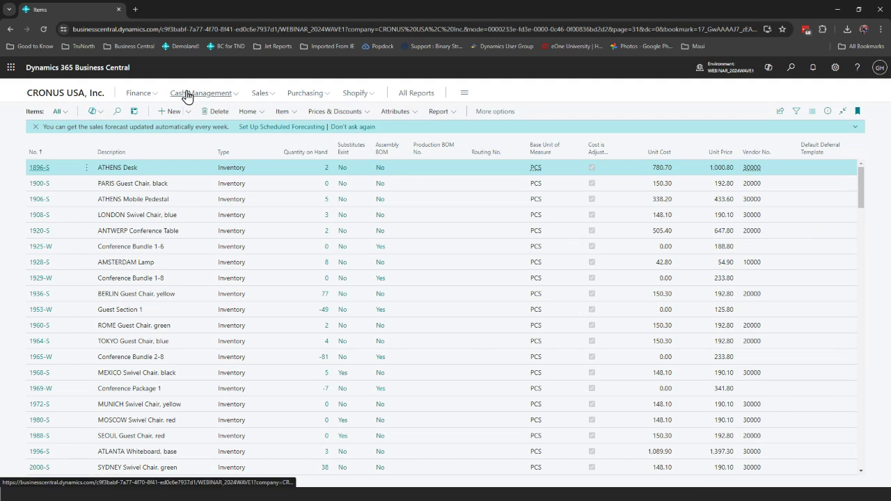
- Open the bank account reconciliation for the CHECKING account, statement 28
{"action": "left_click", "coordinate": [185, 93]}
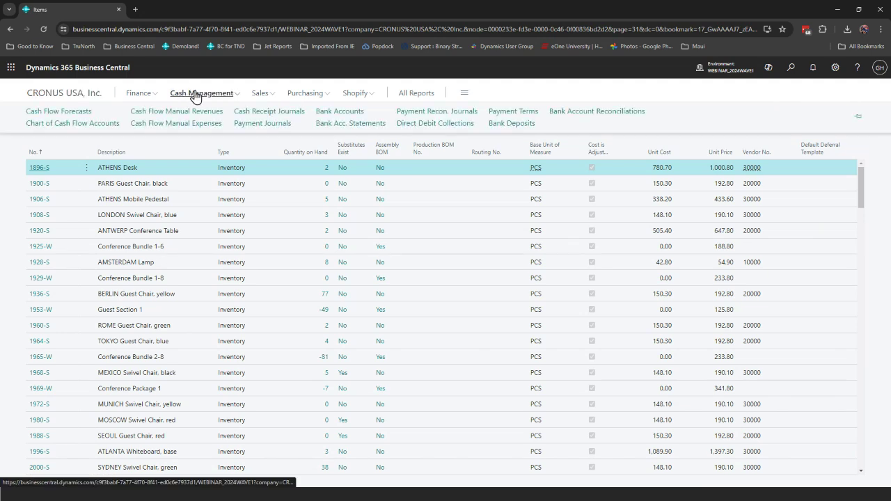
{"action": "left_click", "coordinate": [569, 112]}
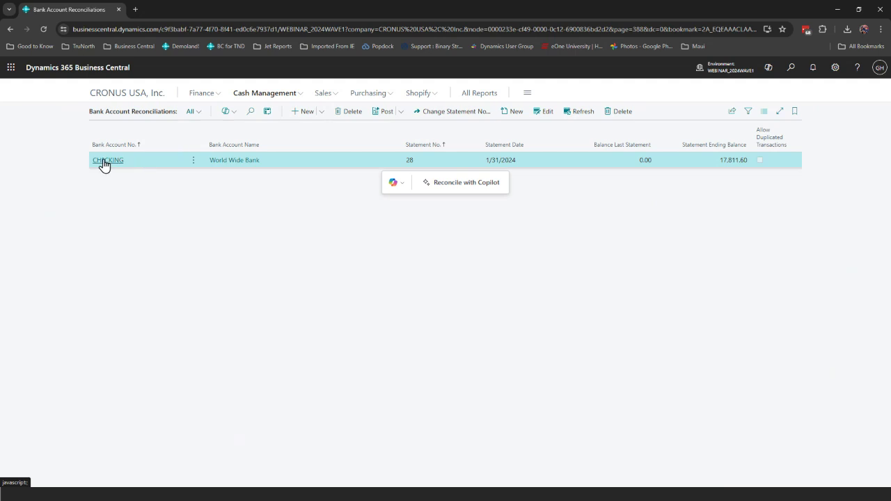
{"action": "left_click", "coordinate": [103, 161]}
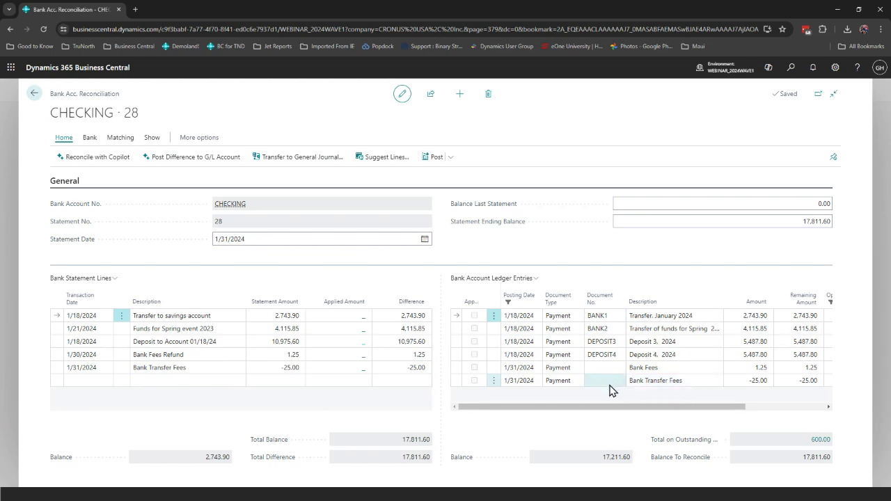
- Match the bank statement lines to ledger entries automatically with a transaction date tolerance of 3 days
{"action": "left_click", "coordinate": [124, 140]}
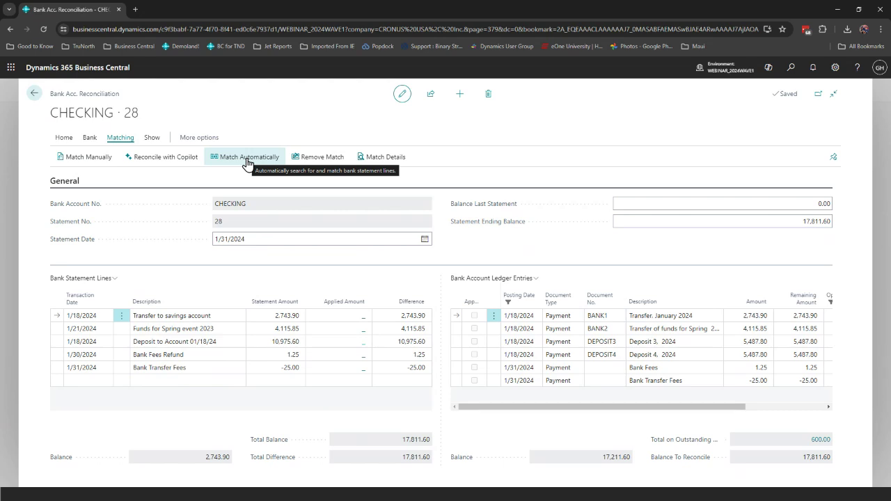
{"action": "left_click", "coordinate": [248, 161]}
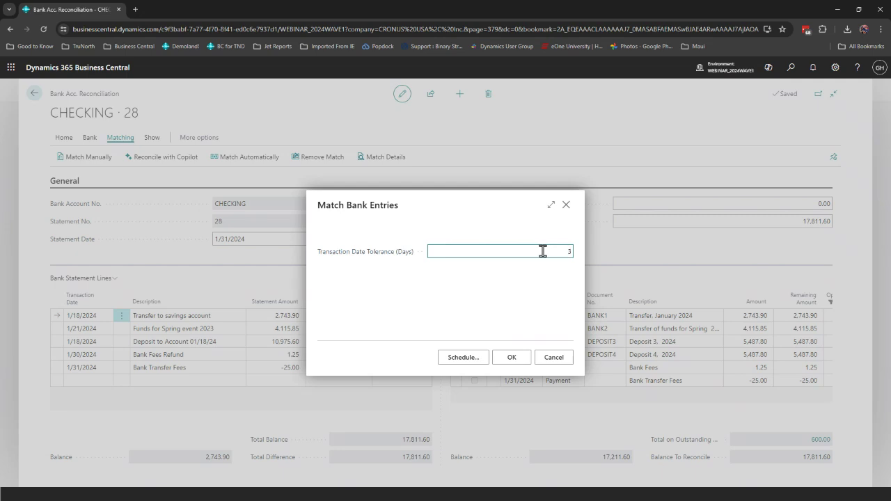
{"action": "left_click", "coordinate": [511, 359]}
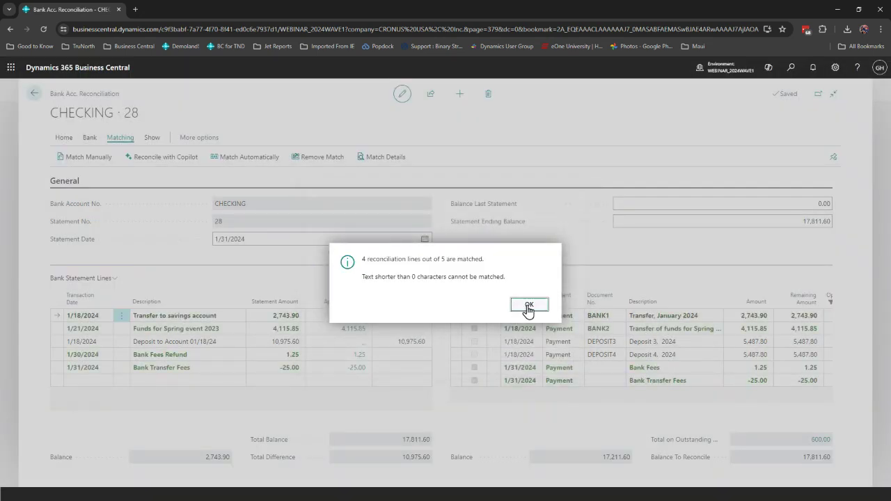
{"action": "left_click", "coordinate": [528, 307]}
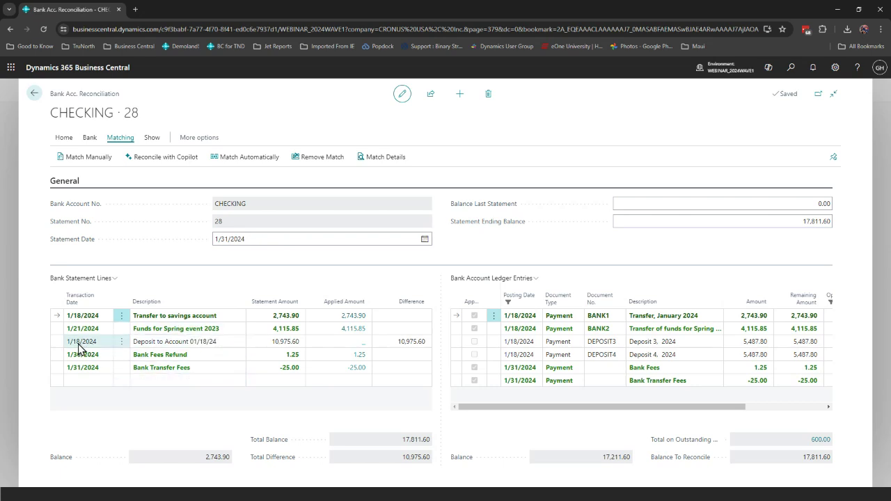
- Select all five bank statement lines, remove their matches, and clear the selection
{"action": "left_click", "coordinate": [57, 369], "text": "shift"}
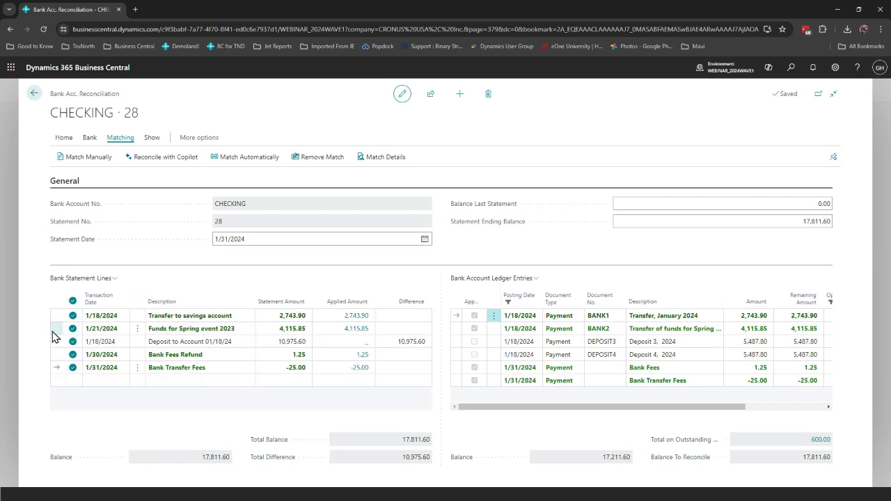
{"action": "left_click", "coordinate": [311, 160]}
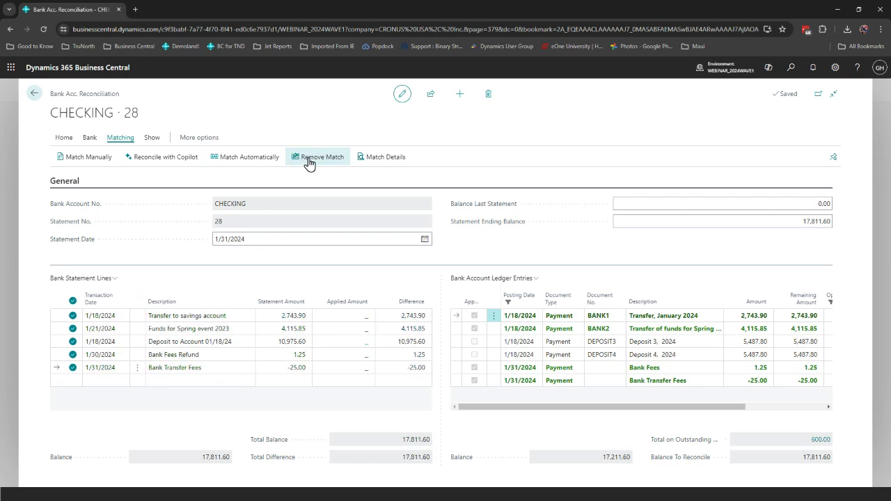
{"action": "left_click", "coordinate": [72, 301]}
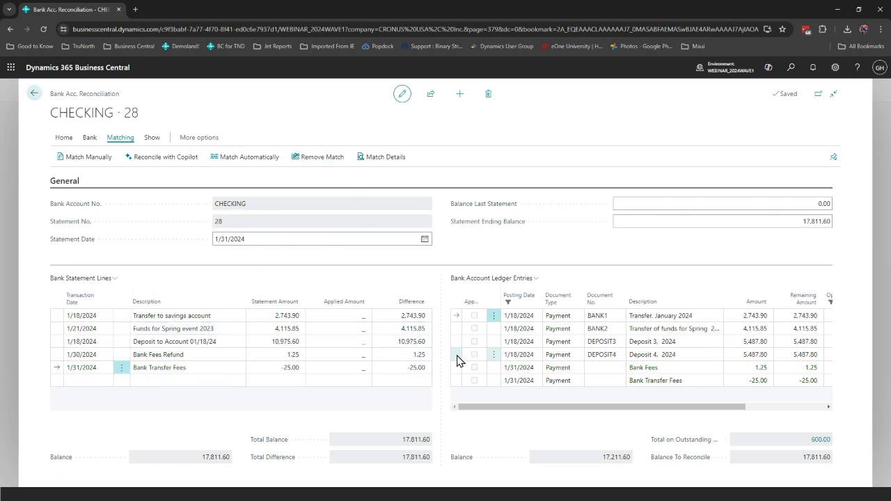
- Reconcile the CHECKING statement with Copilot, review and keep the match proposals, and return to the home page
{"action": "left_click", "coordinate": [157, 163]}
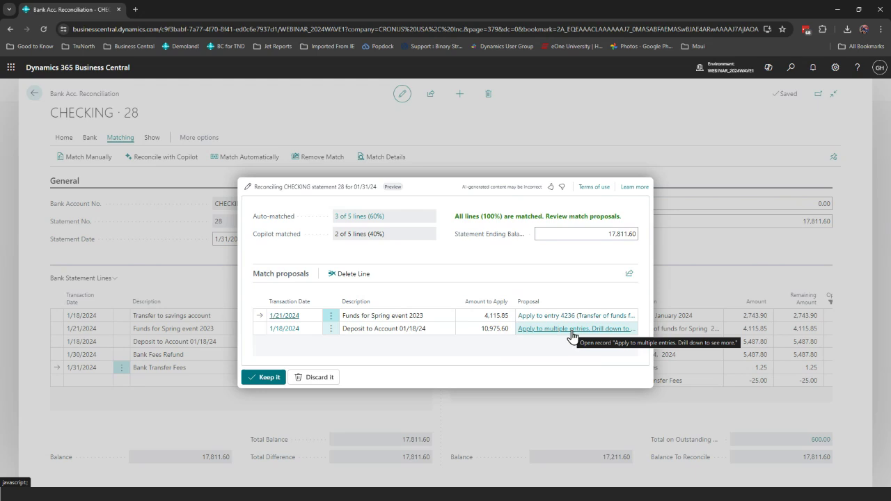
{"action": "left_click", "coordinate": [256, 380]}
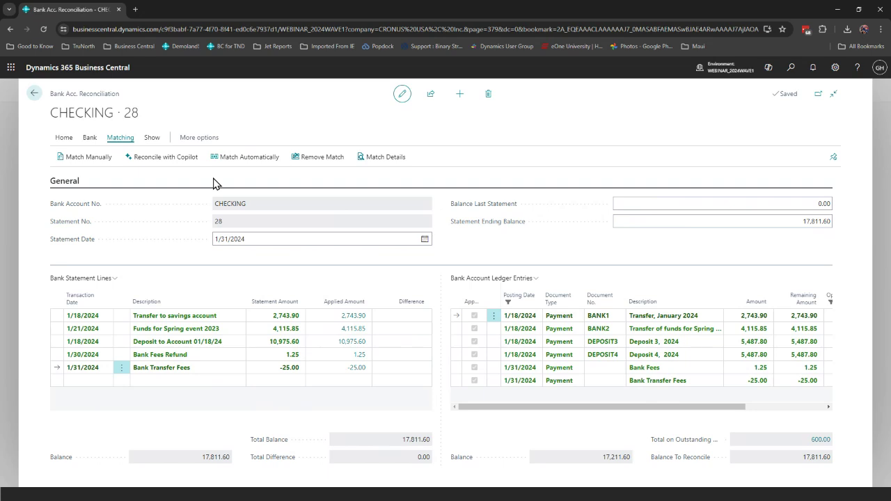
{"action": "left_click", "coordinate": [35, 96]}
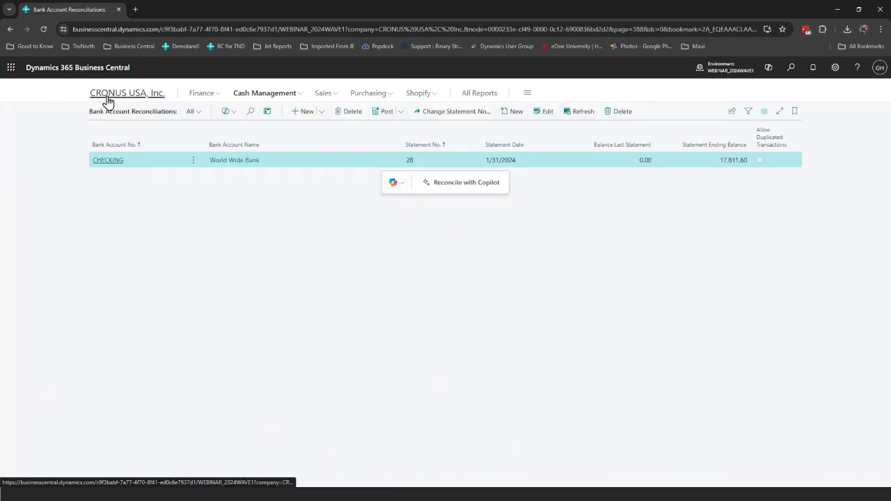
{"action": "left_click", "coordinate": [108, 101]}
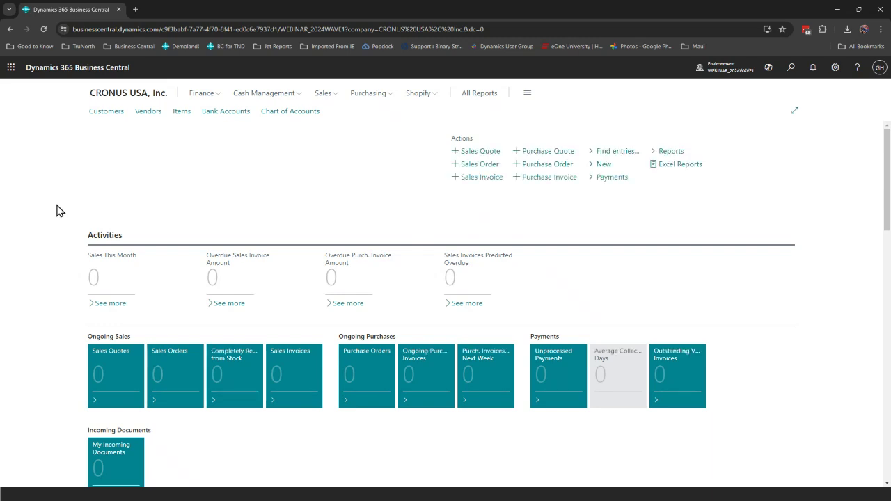